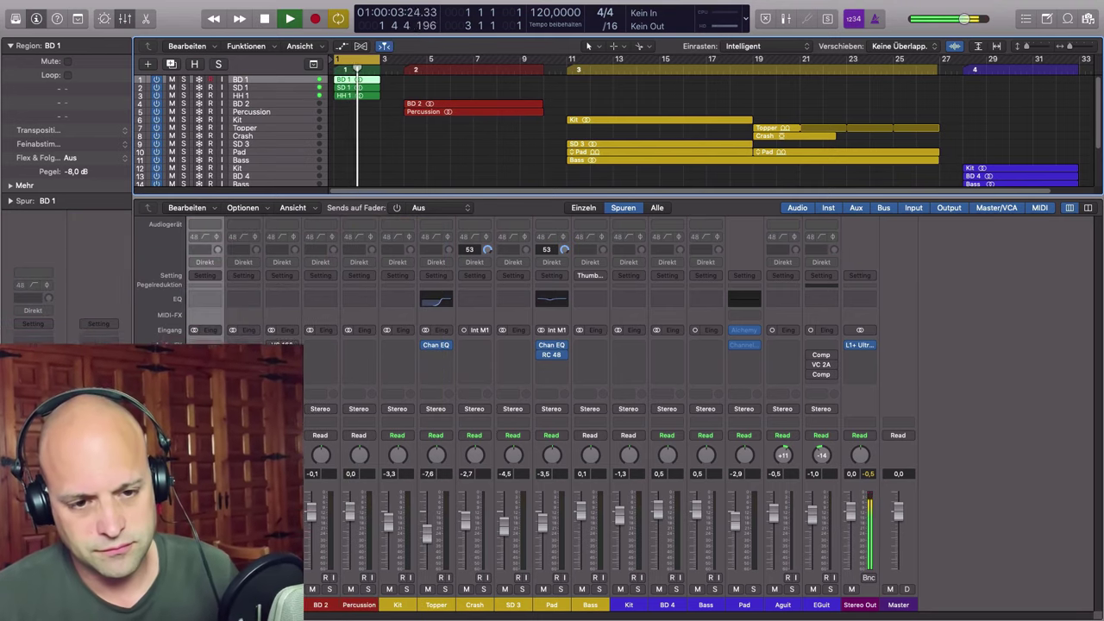
- Select the HH 1 channel, stop playback and open its VC 160 compressor
left_click(282, 604)
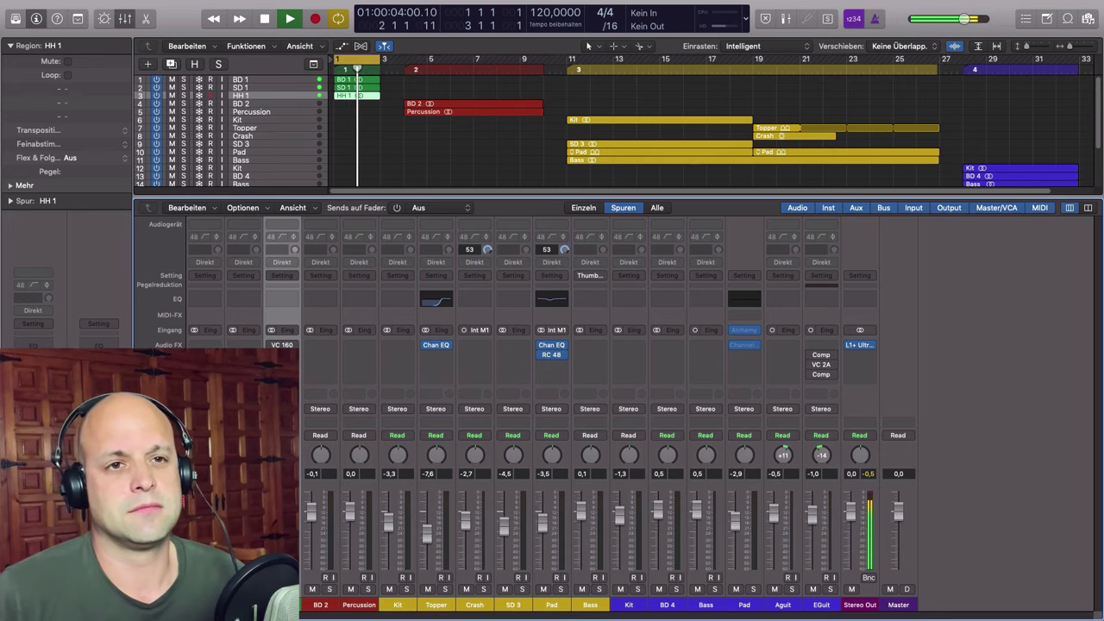
key("space")
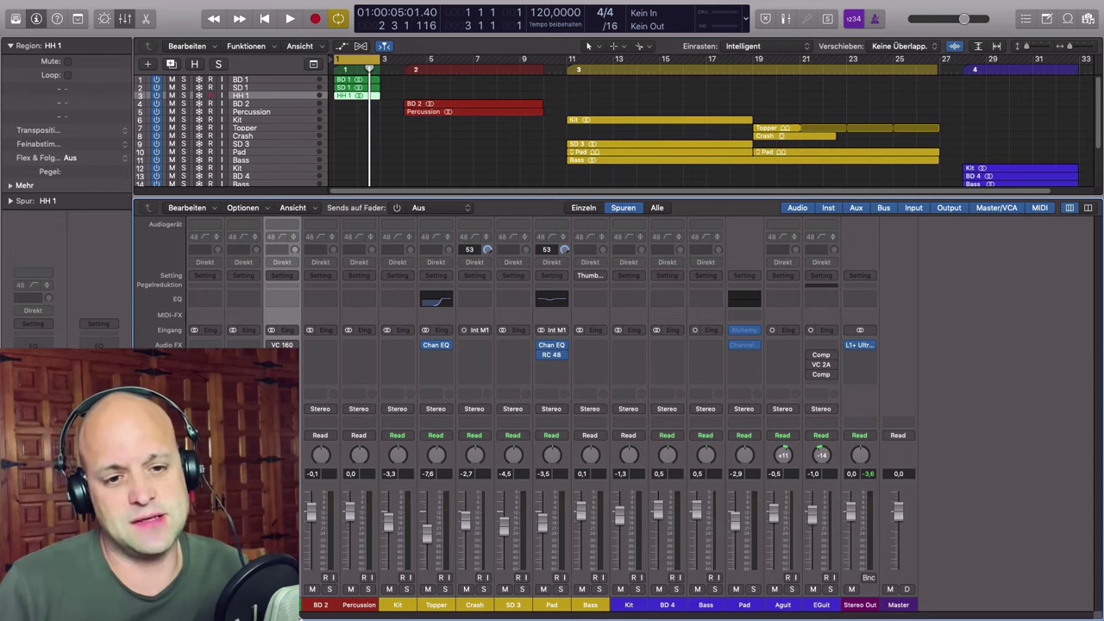
left_click(284, 345)
left_click_drag(328, 25, 642, 168)
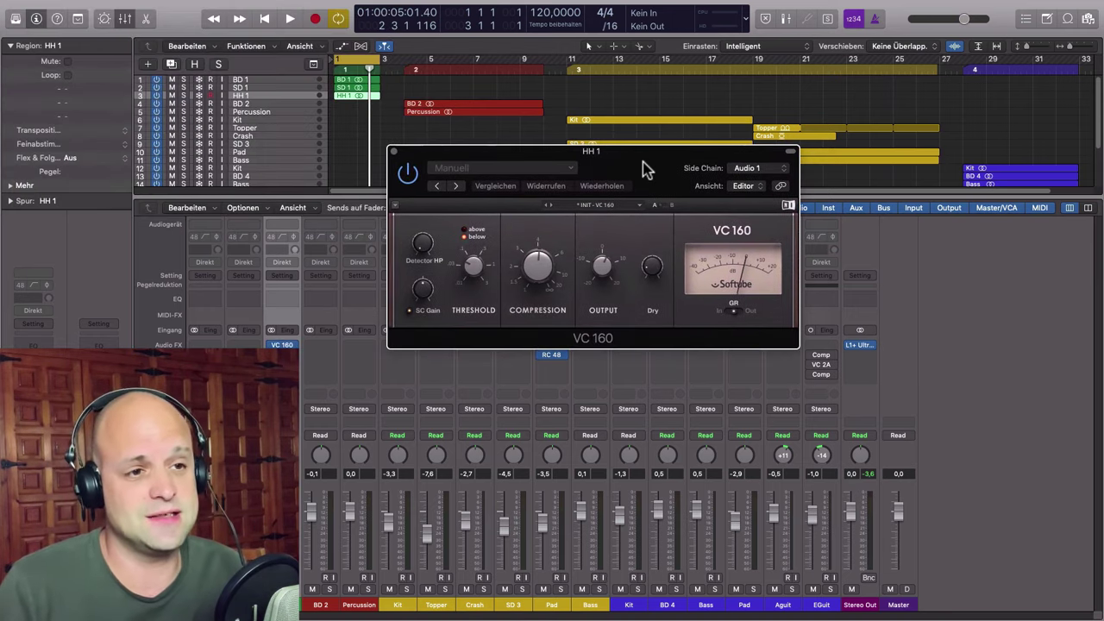
- Play the first loop and compare HH 1 with the VC 160 bypassed and active, stopping playback at the end
key("space")
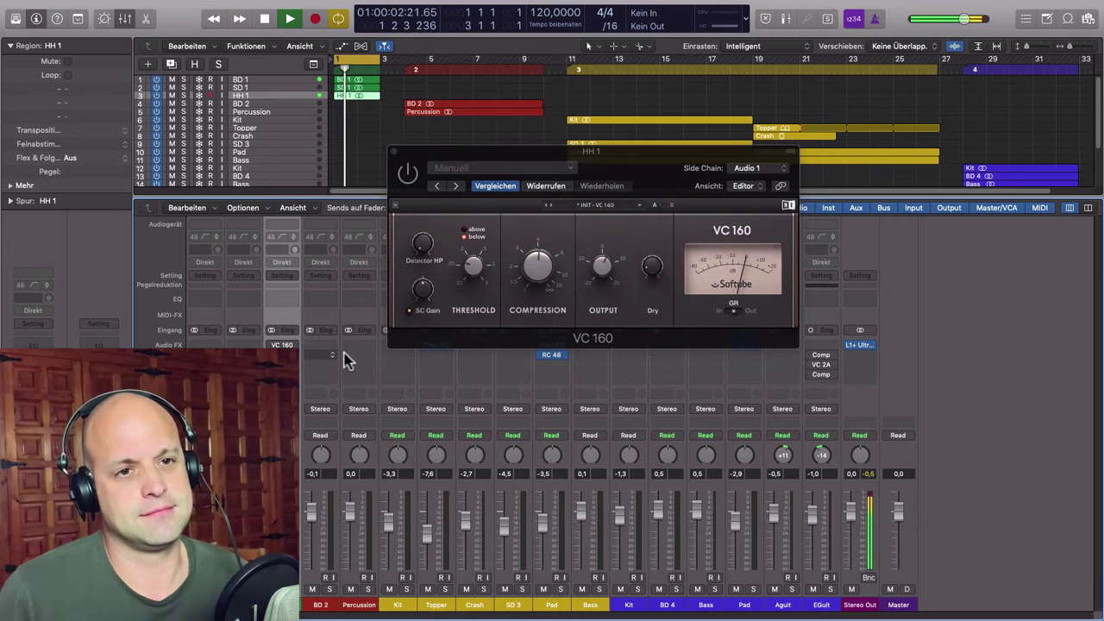
left_click(401, 169)
left_click_drag(438, 154, 440, 170)
left_click(418, 188)
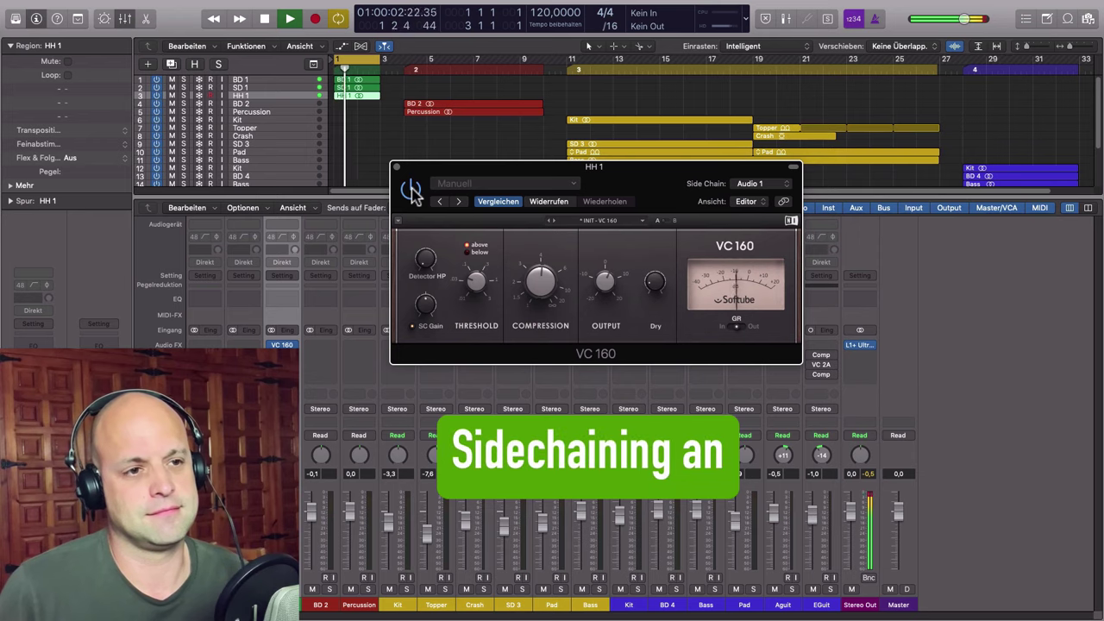
left_click_drag(475, 283, 472, 278)
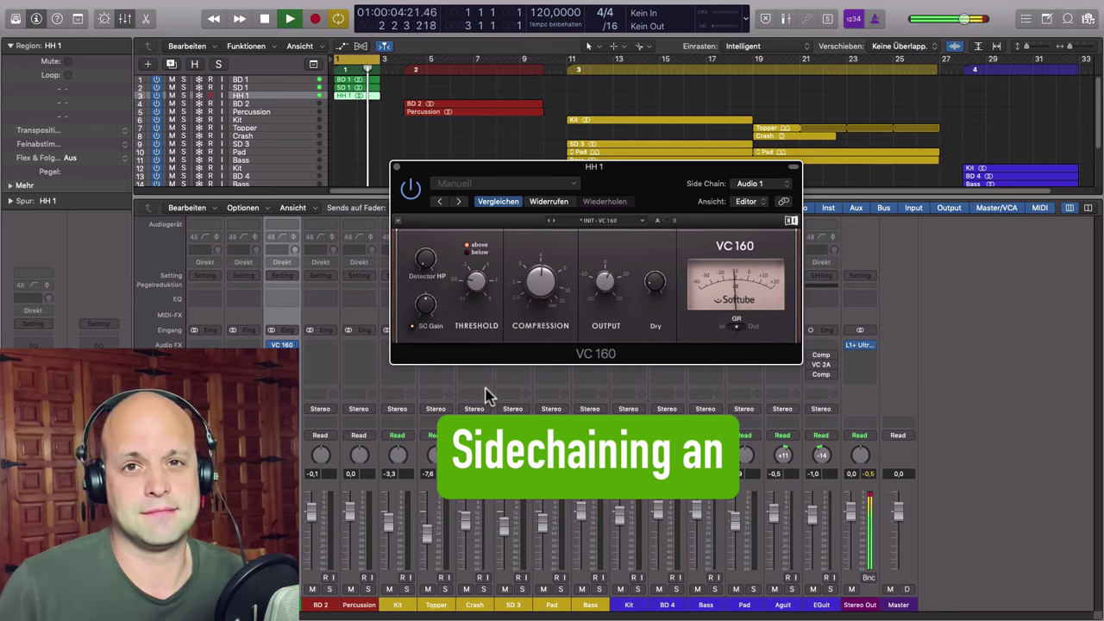
key("space")
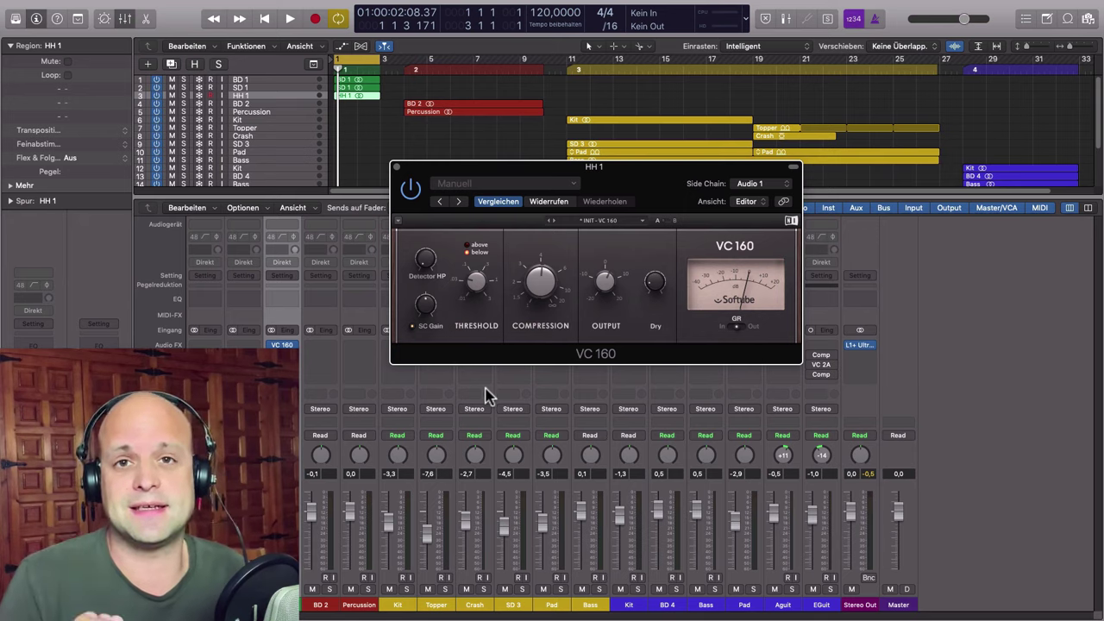
- Close the VC 160 window and set the cycle range to the BD 2 region
left_click(397, 166)
key("alt+period")
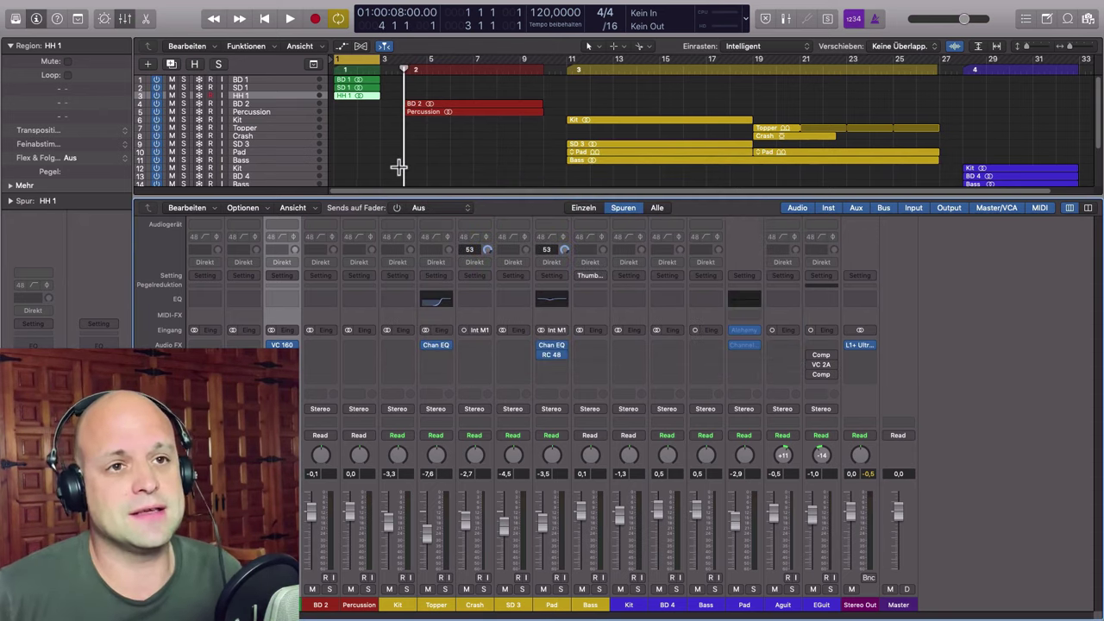
key("alt+period")
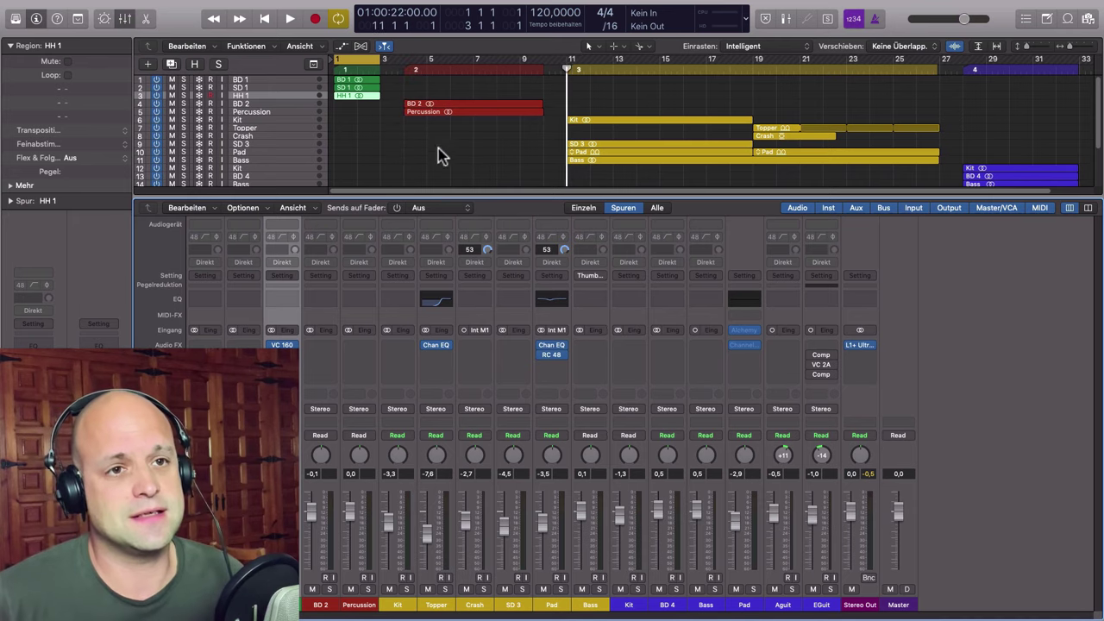
left_click(452, 108)
key("super+u")
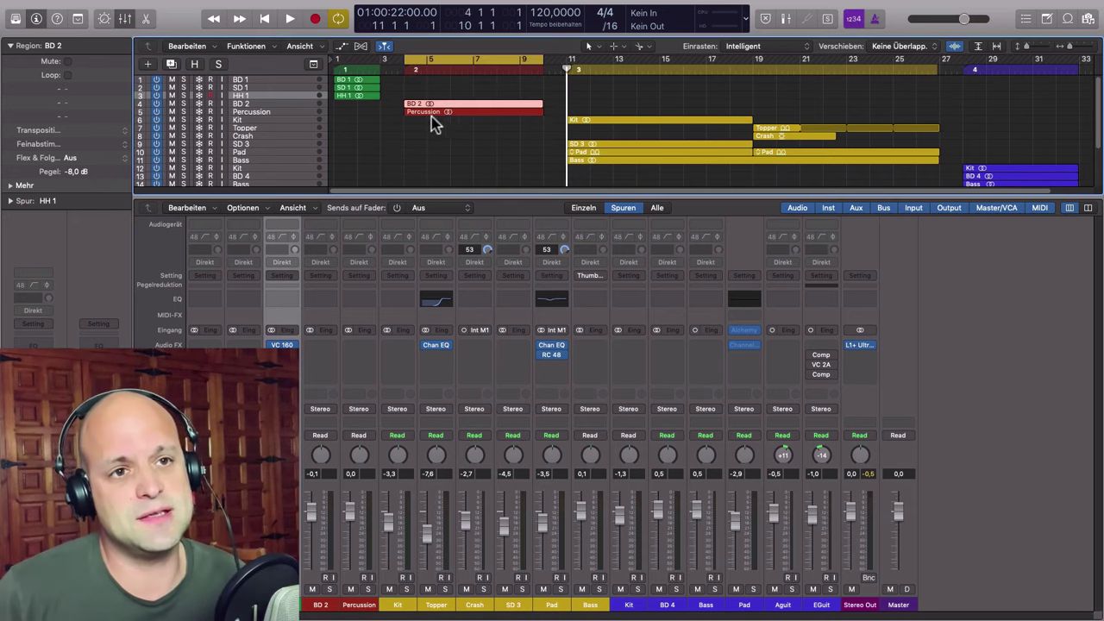
- Listen to the cycled BD 2 and Percussion section, stop playback and leave the Percussion channel selected
key("space")
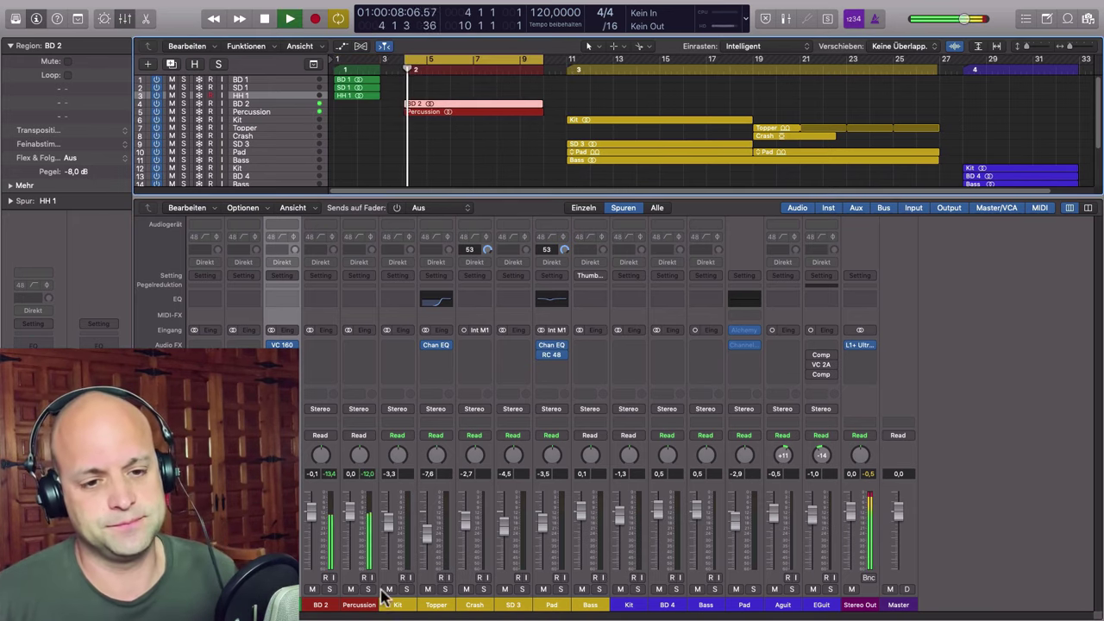
left_click(320, 605)
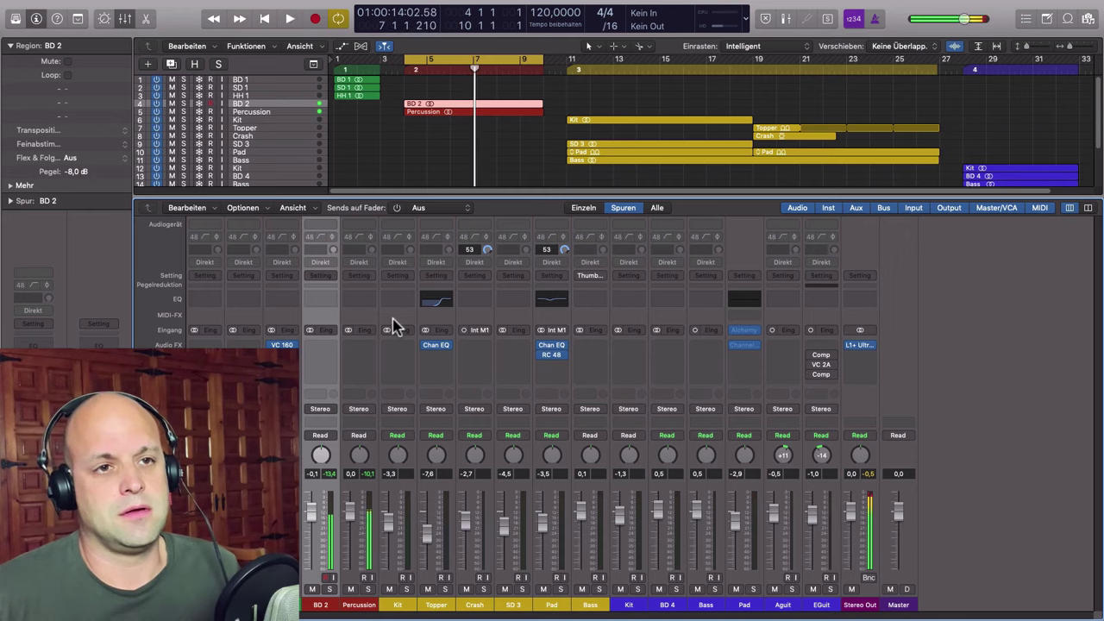
left_click(360, 605)
key("space")
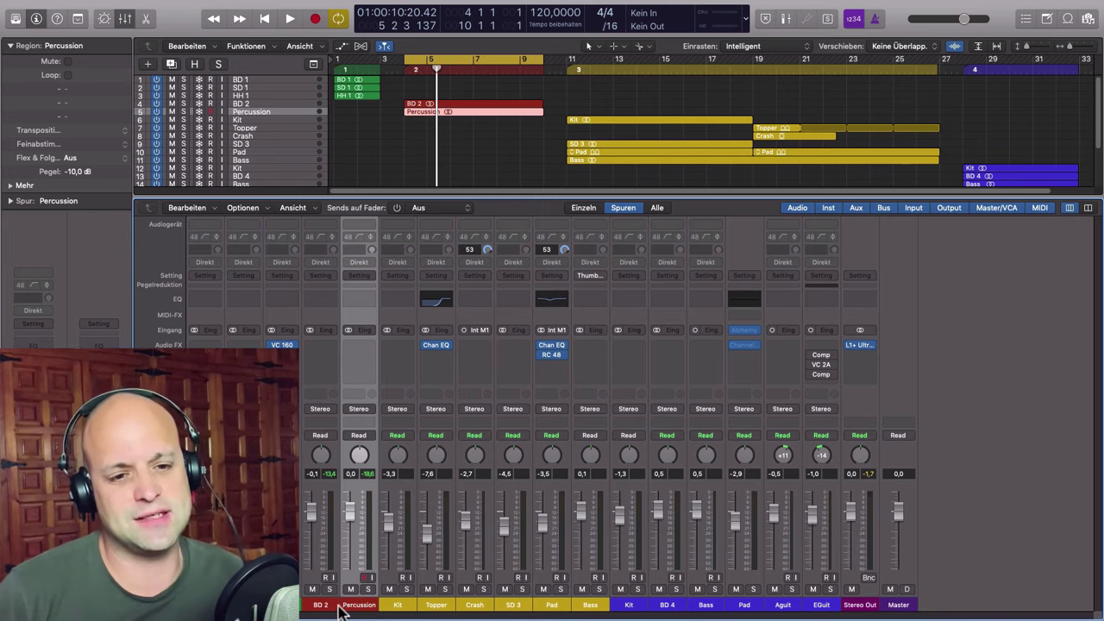
left_click(324, 607)
left_click(353, 607)
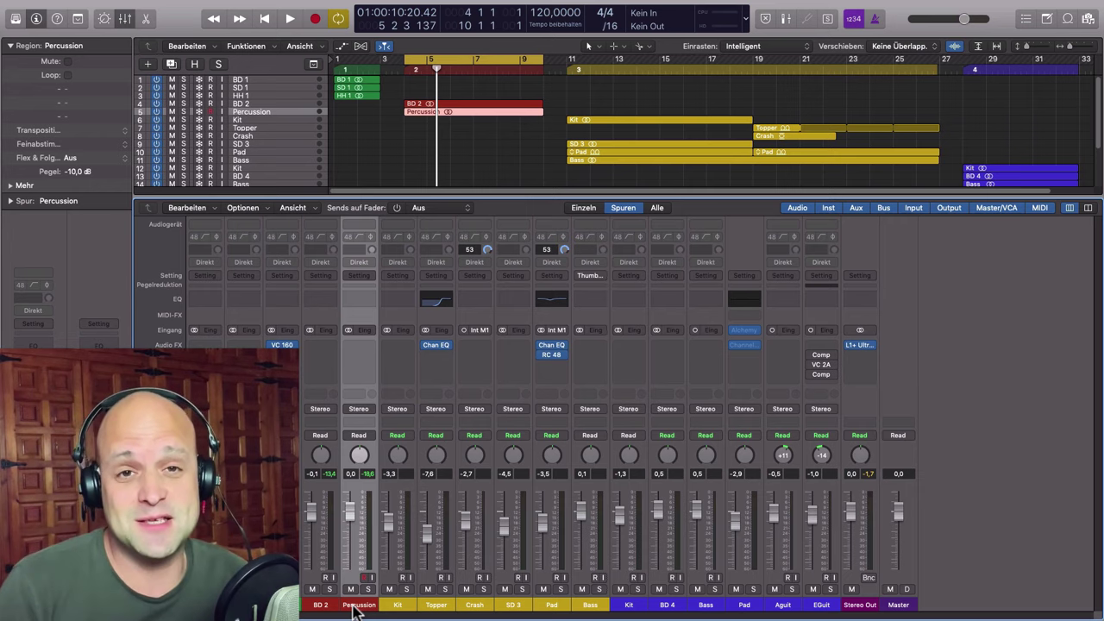
- Insert a Compressor on the Percussion channel and choose the Studio FET model
left_click(361, 345)
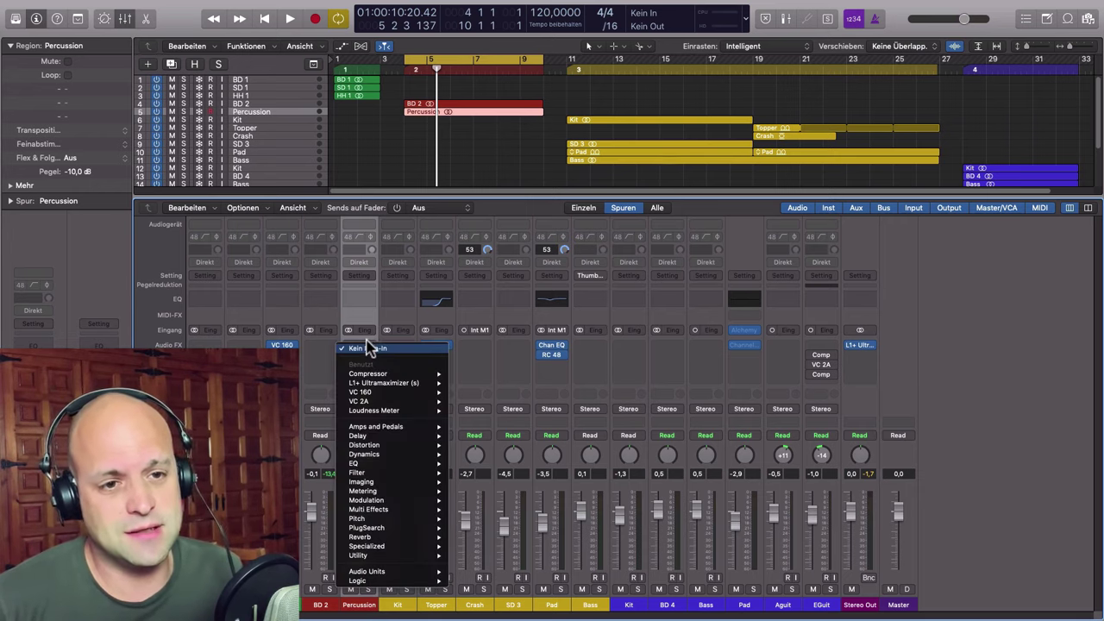
mouse_move(379, 374)
left_click(468, 374)
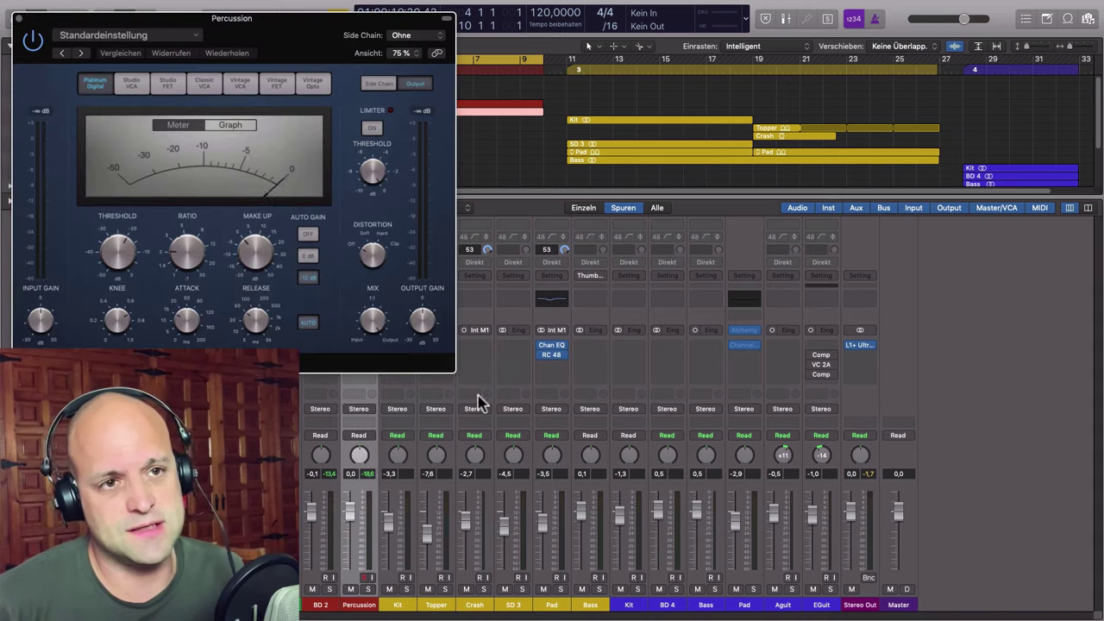
left_click_drag(314, 17, 651, 105)
left_click(483, 125)
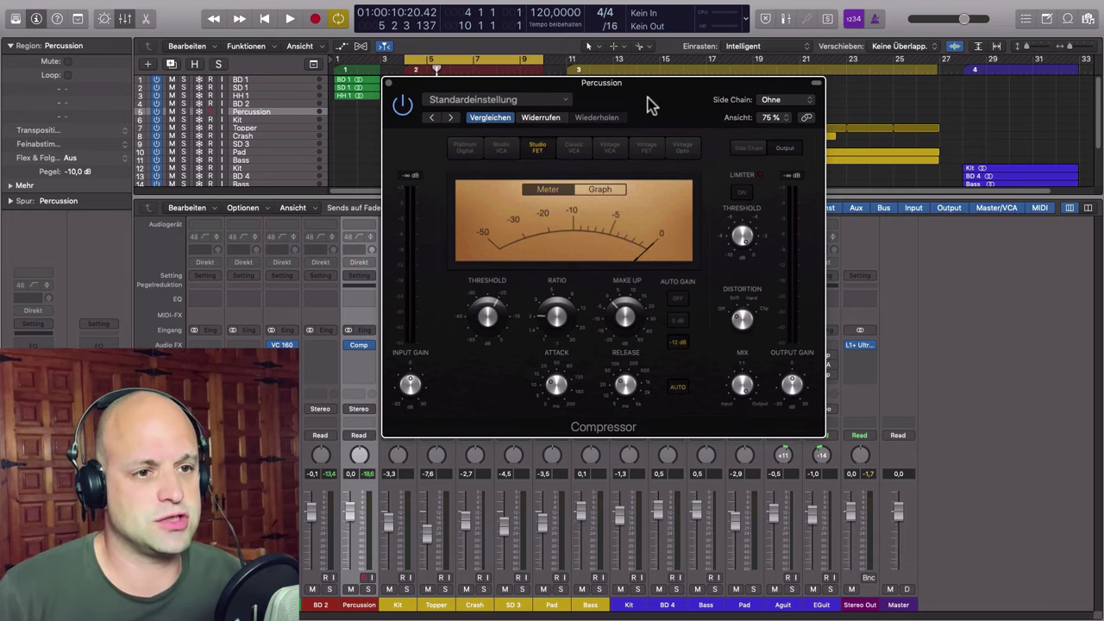
left_click_drag(652, 105, 633, 153)
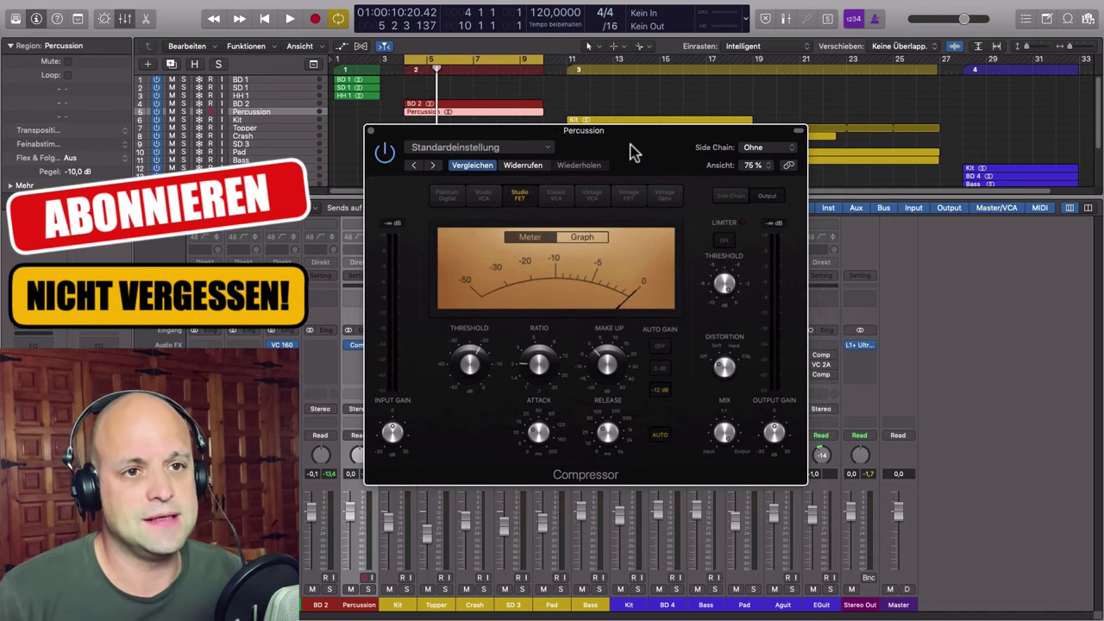
- Set the Percussion Compressor's side chain source to BD 2 (Audio 16)
left_click(362, 600)
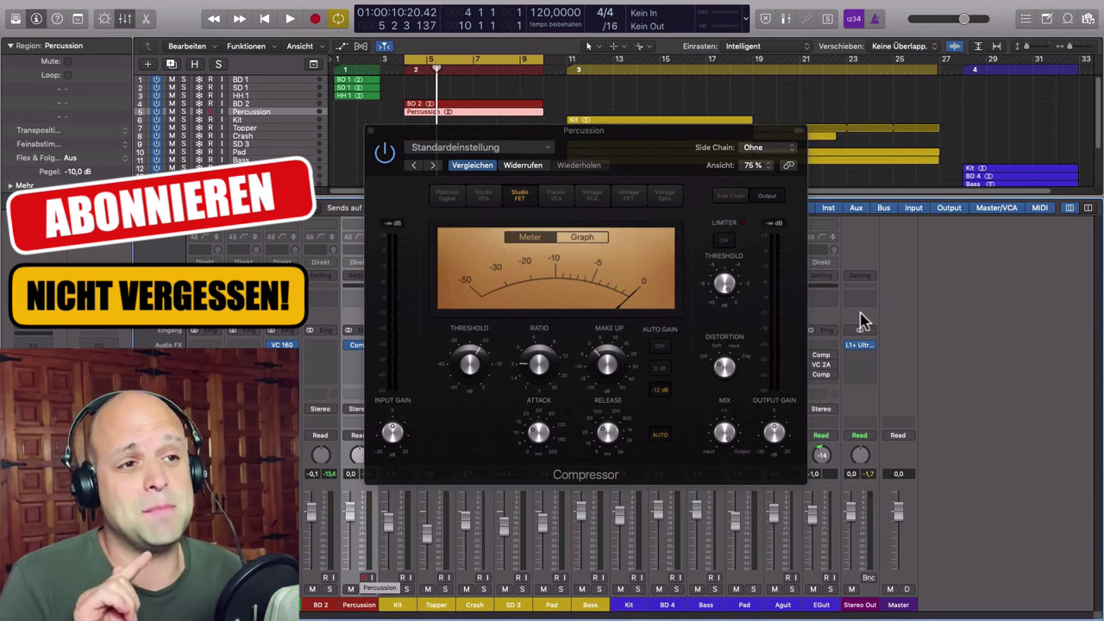
left_click(791, 152)
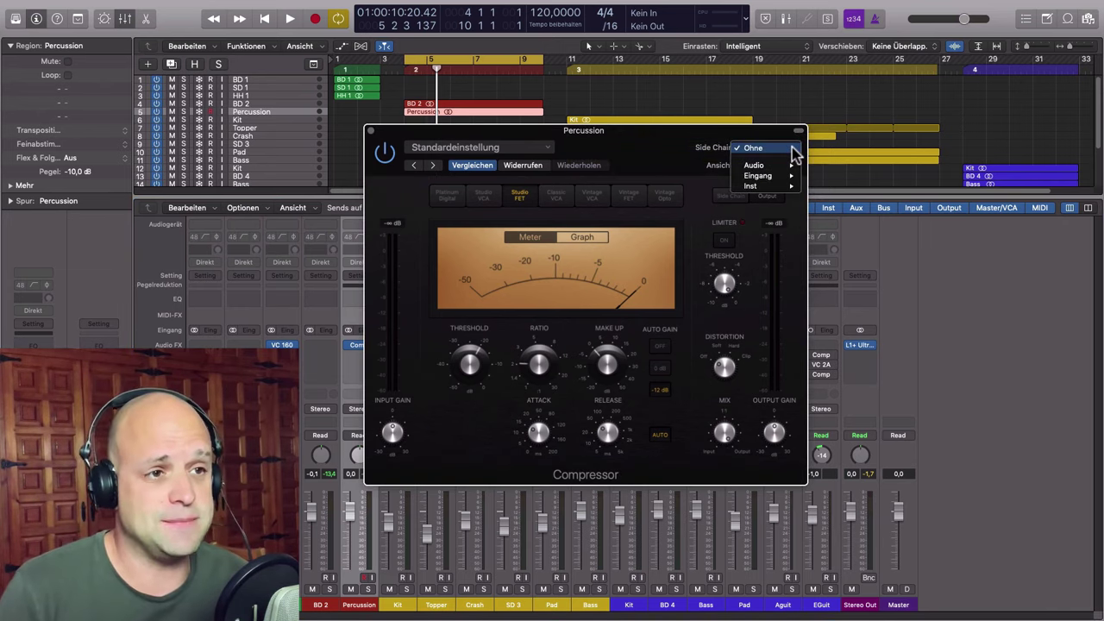
mouse_move(777, 166)
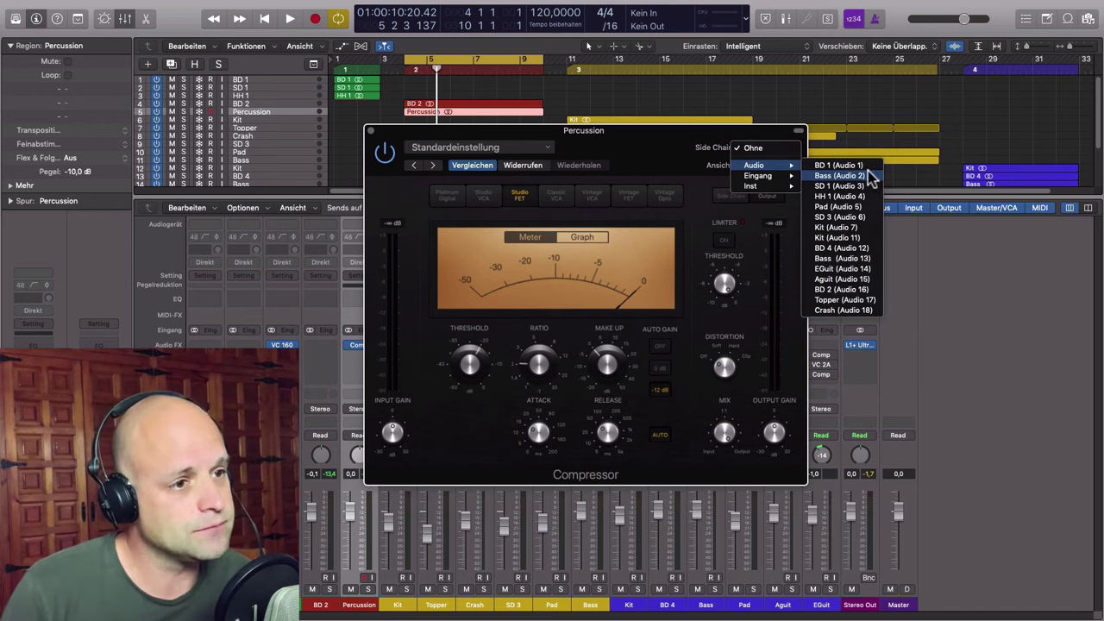
left_click(847, 291)
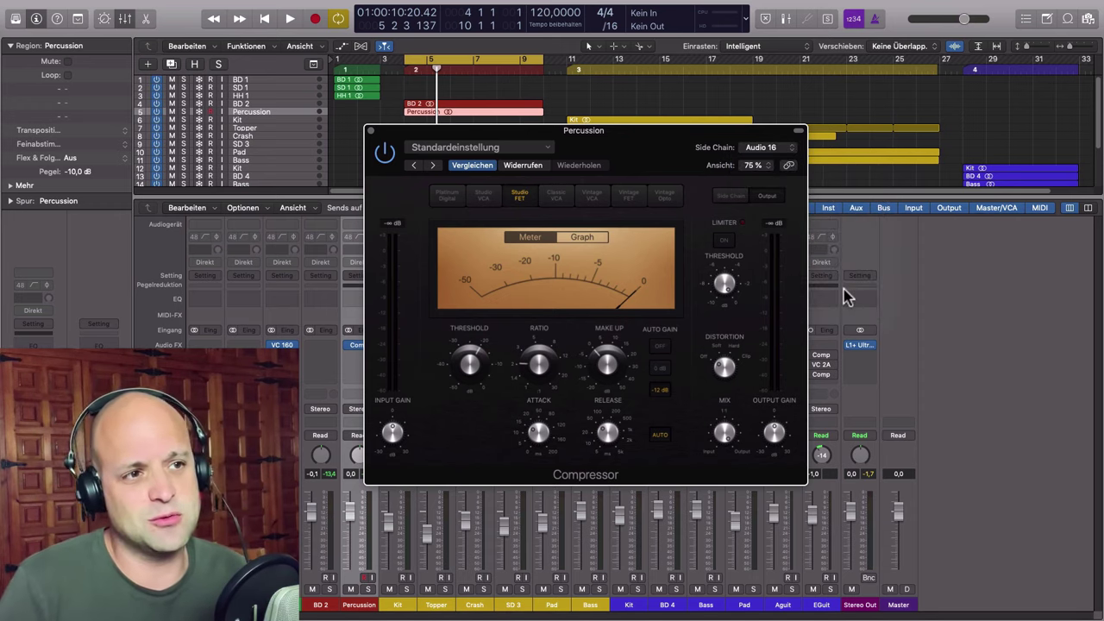
left_click_drag(661, 146, 676, 133)
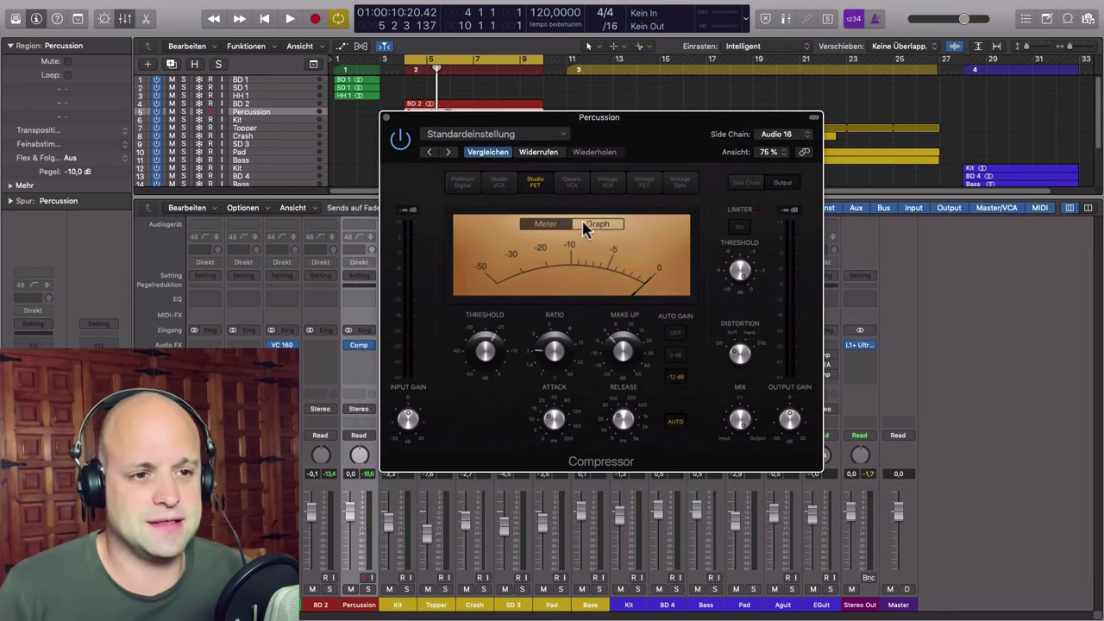
- Set the Compressor's attack to 2.5 ms and switch off Auto Gain and automatic release
mouse_move(549, 418)
mouse_move(621, 420)
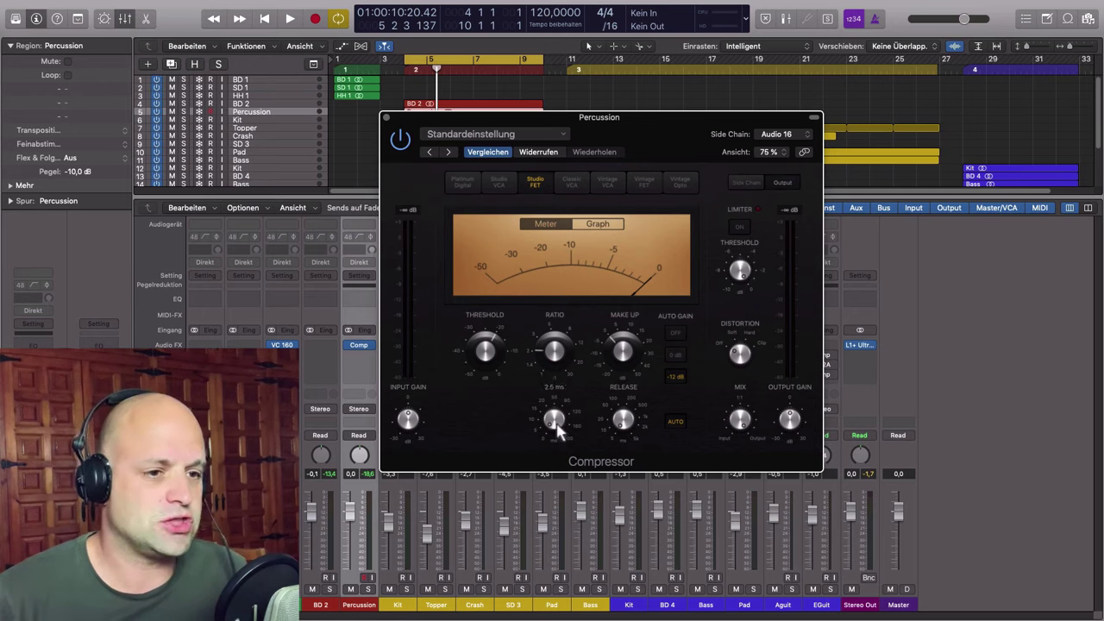
left_click(675, 334)
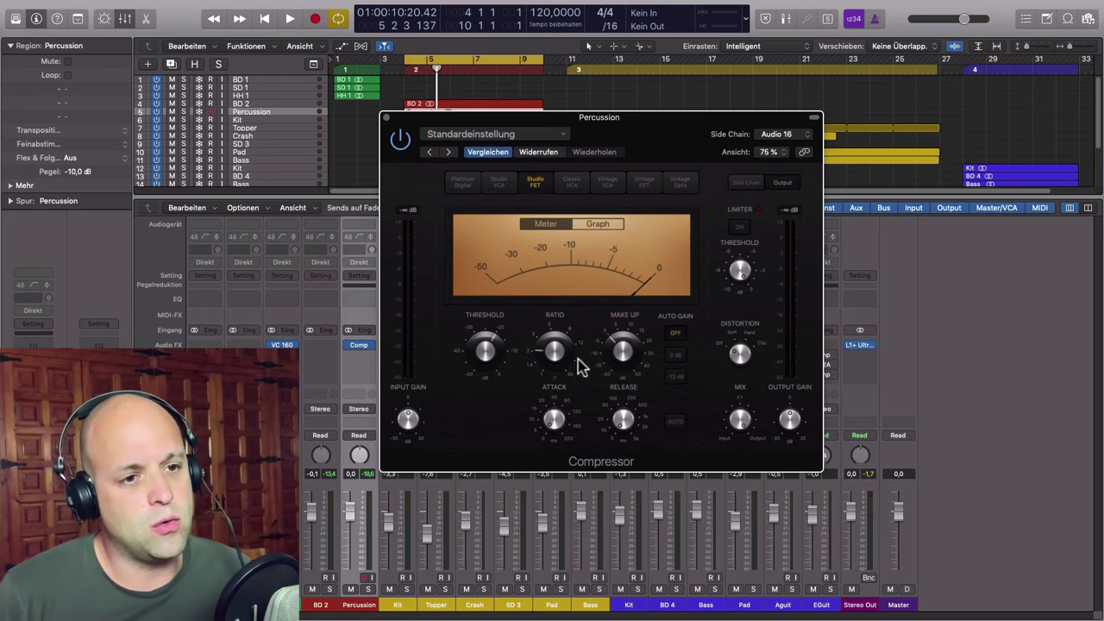
- Raise the Percussion Compressor's ratio and lower its threshold for stronger ducking
mouse_move(555, 361)
mouse_move(555, 360)
left_mouse_down()
mouse_move(544, 326)
mouse_move(558, 366)
mouse_move(556, 353)
left_mouse_up()
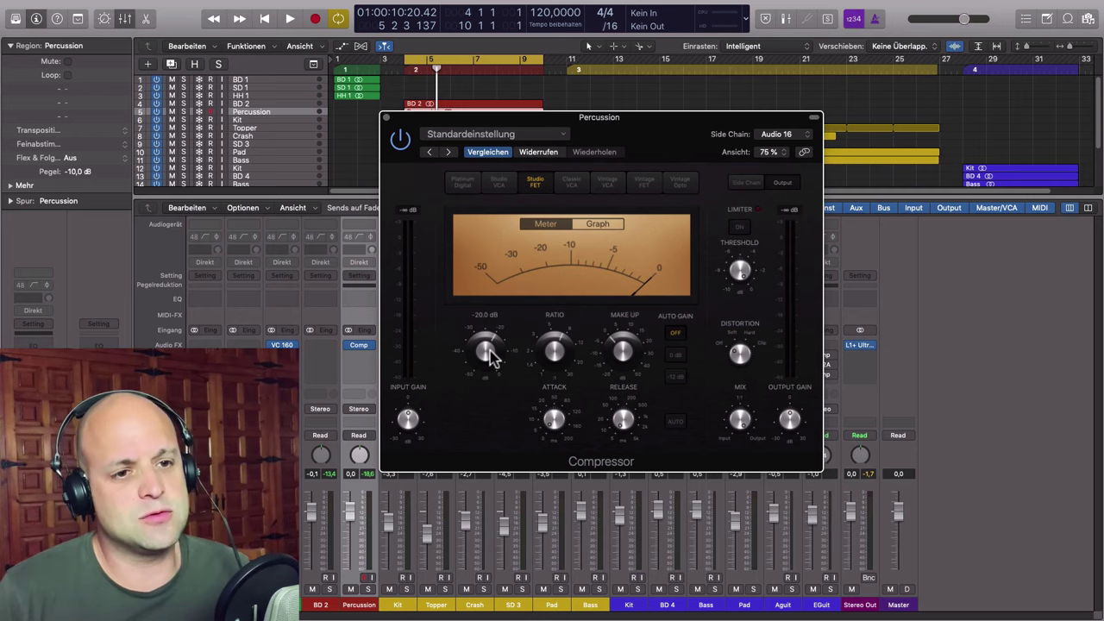
left_click_drag(487, 351, 490, 393)
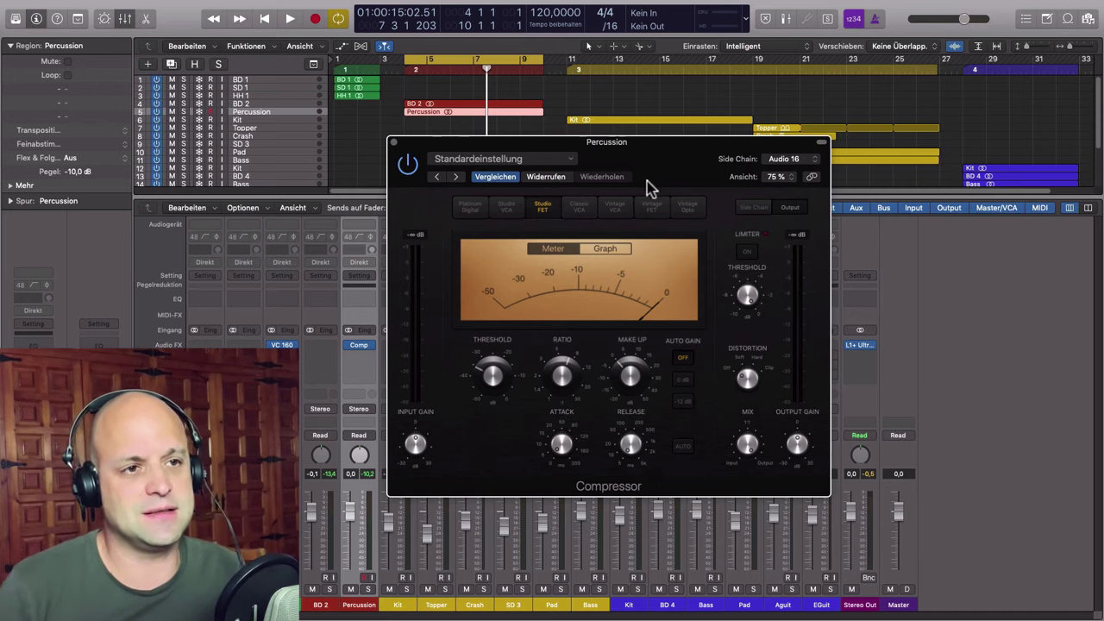
- Set the Compressor's release to 110 ms during playback and compare the percussion with the plug-in bypassed and active
left_click_drag(651, 183, 677, 183)
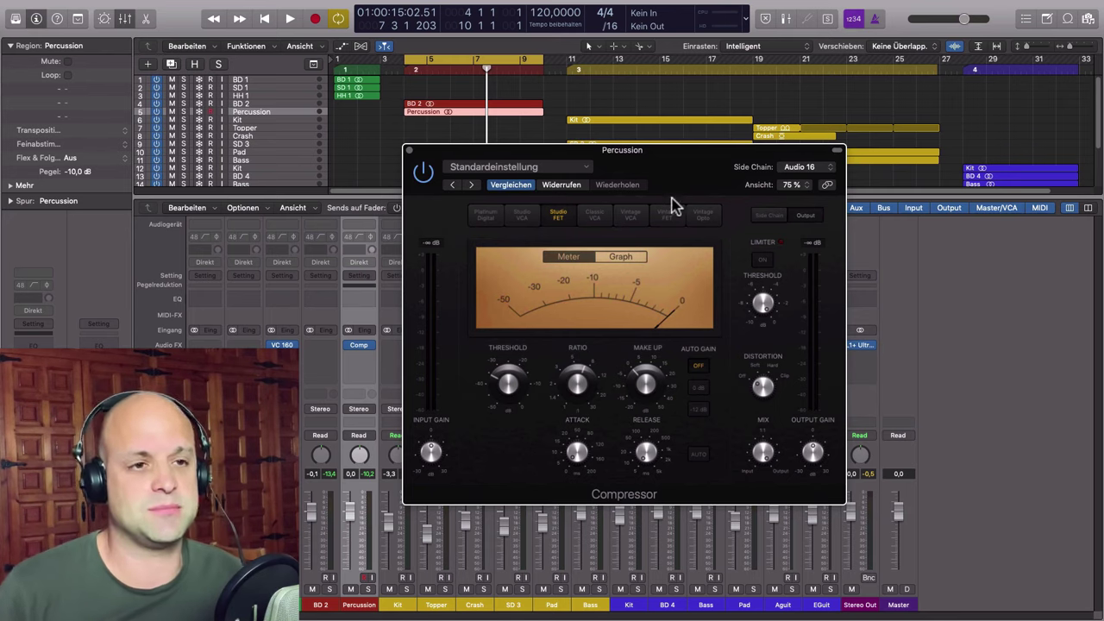
key("space")
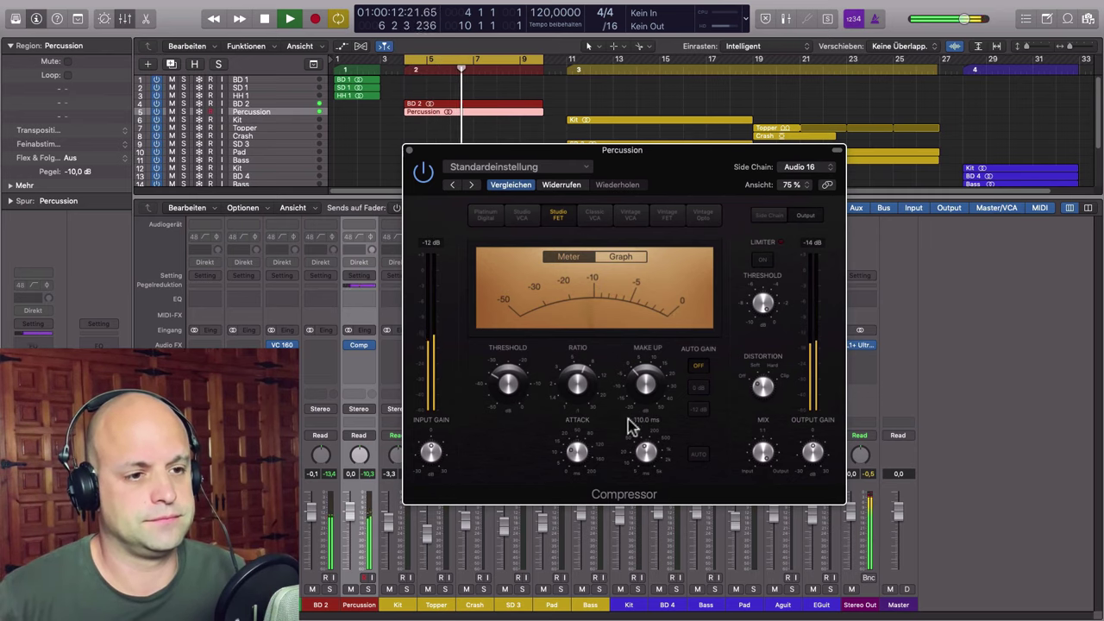
left_click_drag(643, 449, 642, 445)
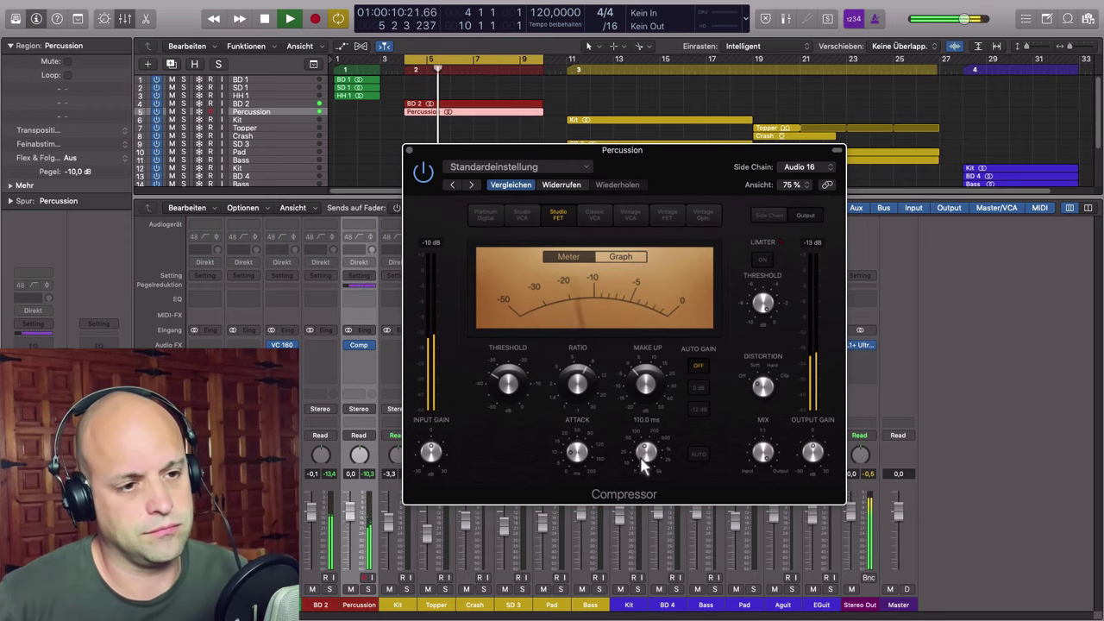
left_click(424, 172)
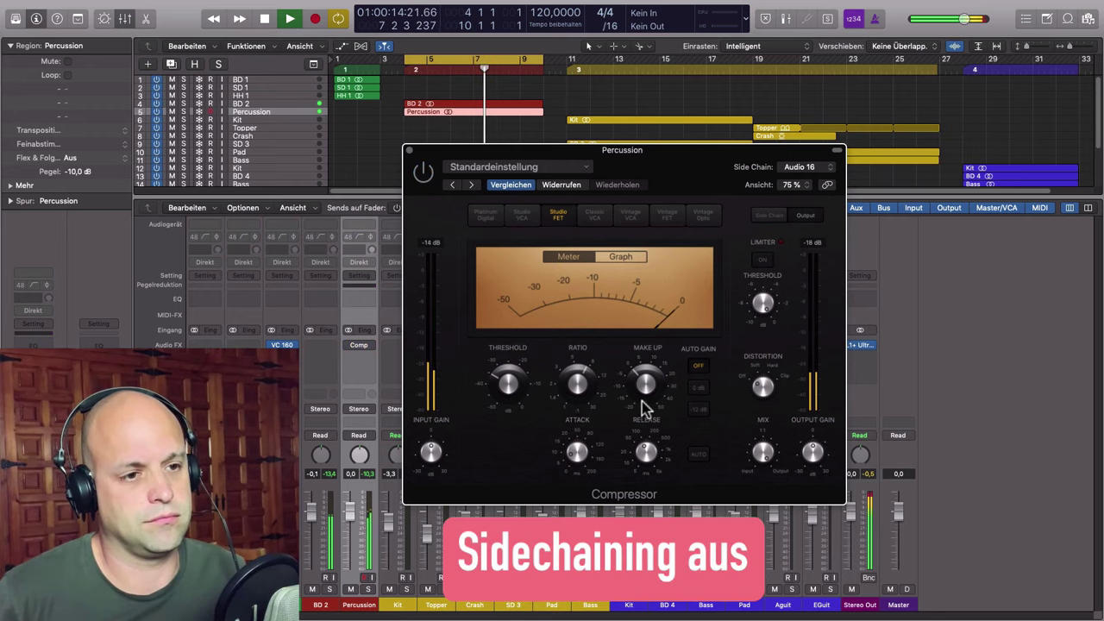
left_click(425, 174)
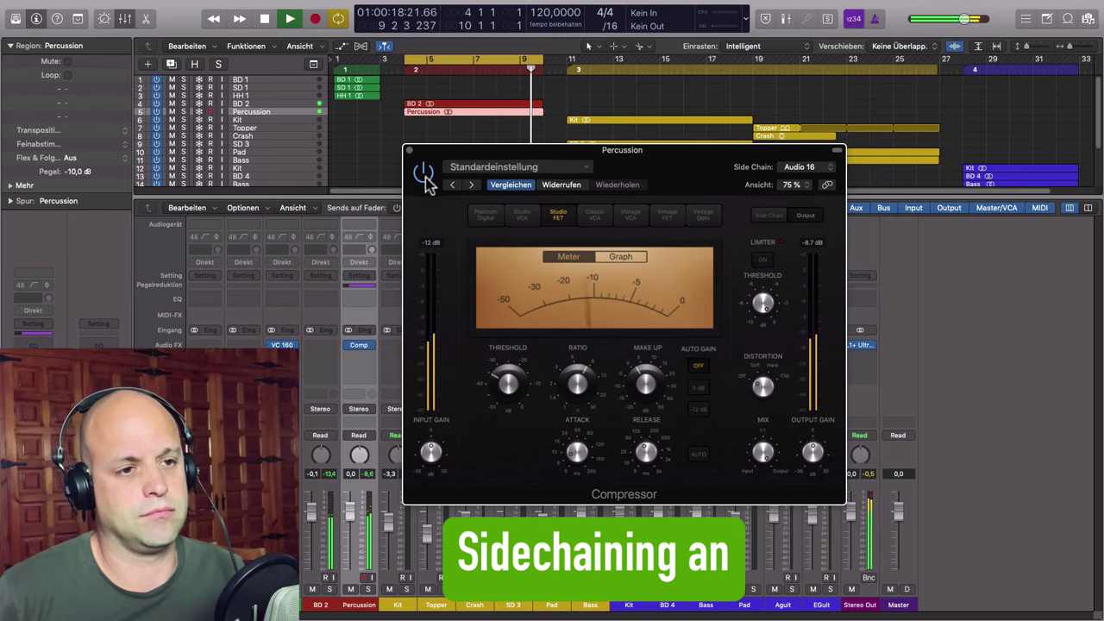
key("space")
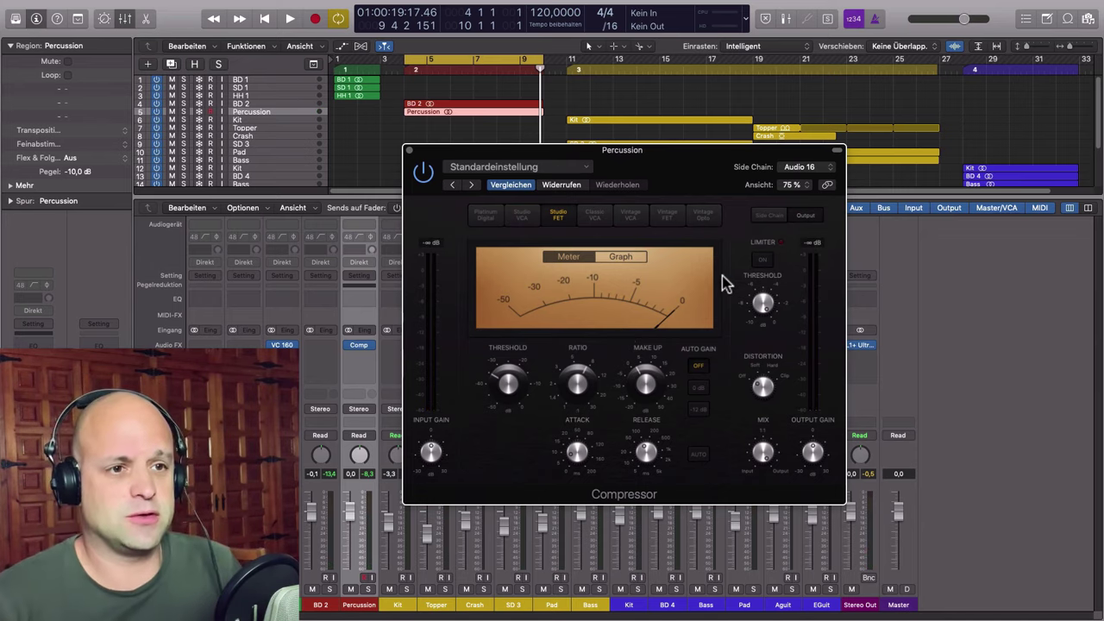
- Set the Percussion Compressor's release to 120 ms
mouse_move(656, 440)
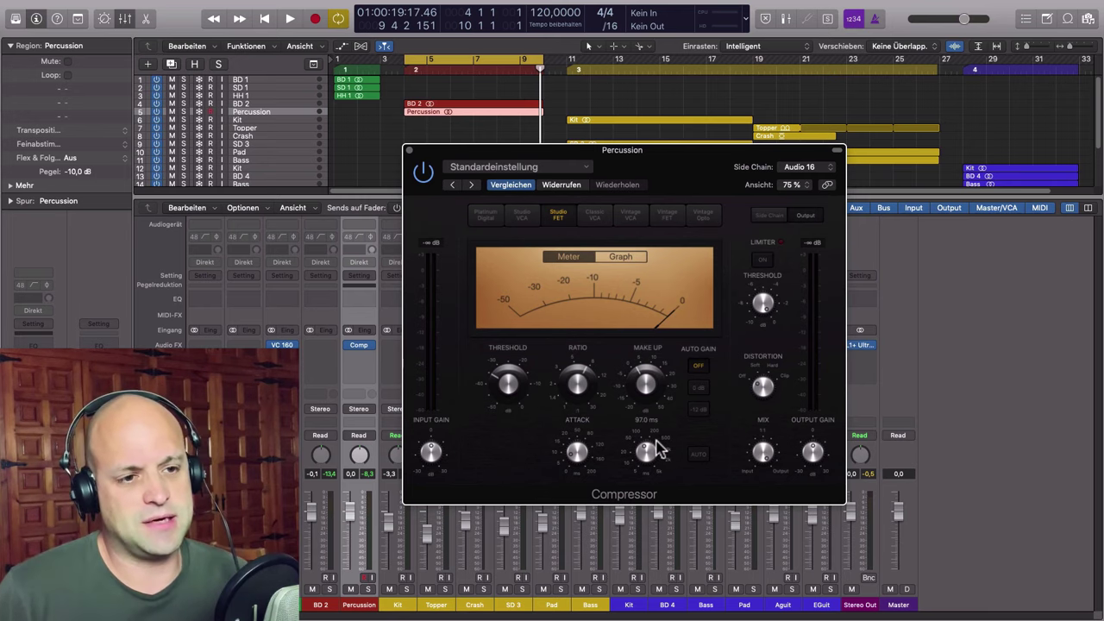
mouse_move(586, 459)
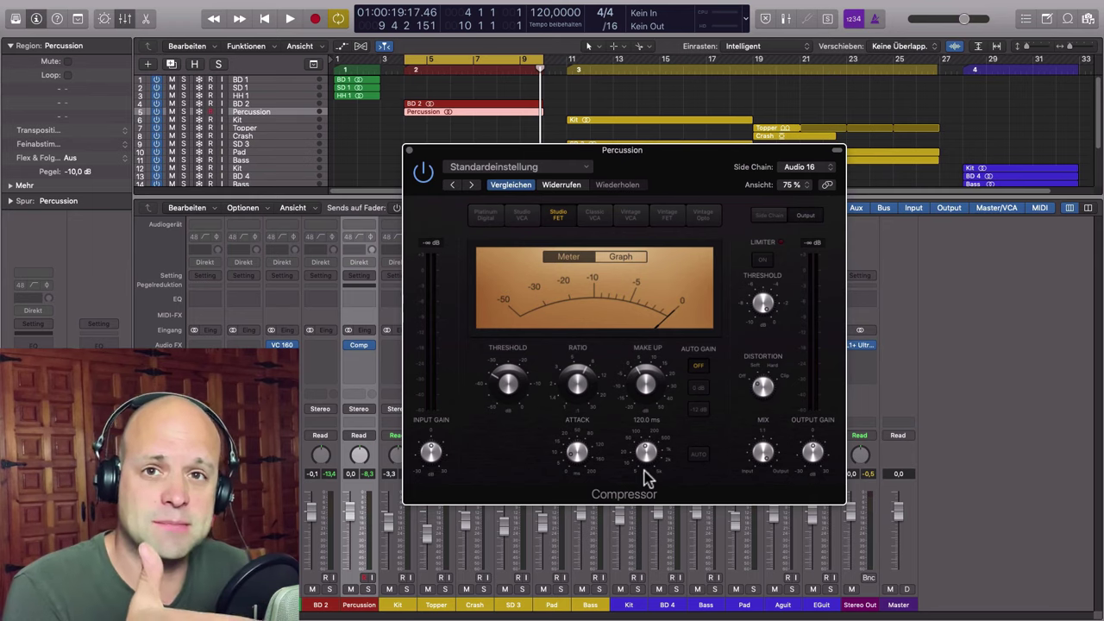
- Close the Percussion track's Compressor window and bypass the plug-in
mouse_move(578, 389)
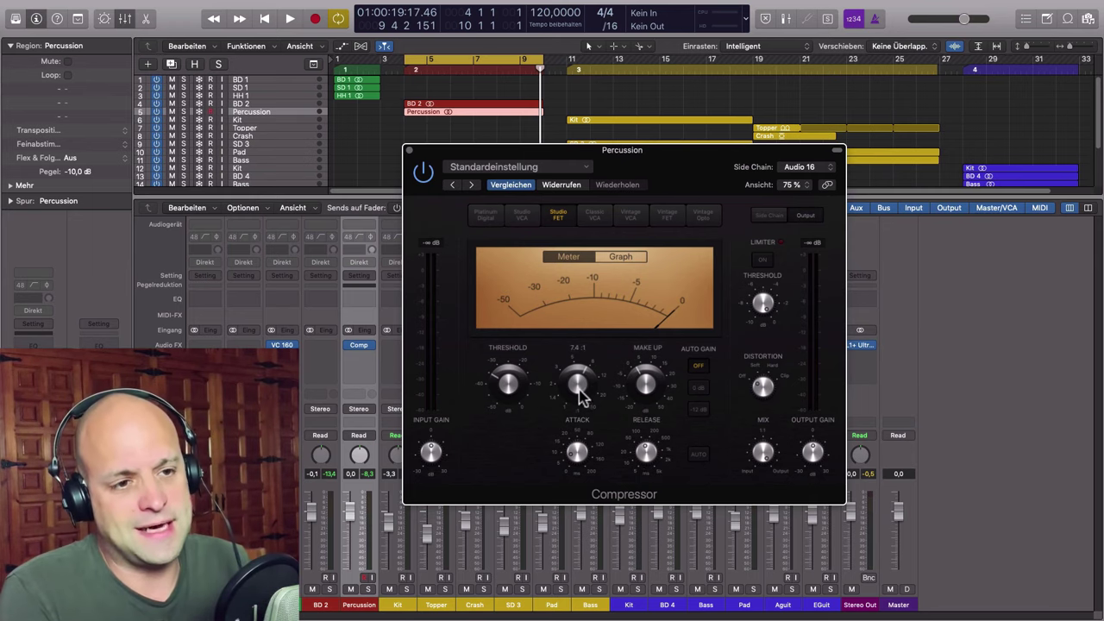
left_click_drag(579, 389, 579, 391)
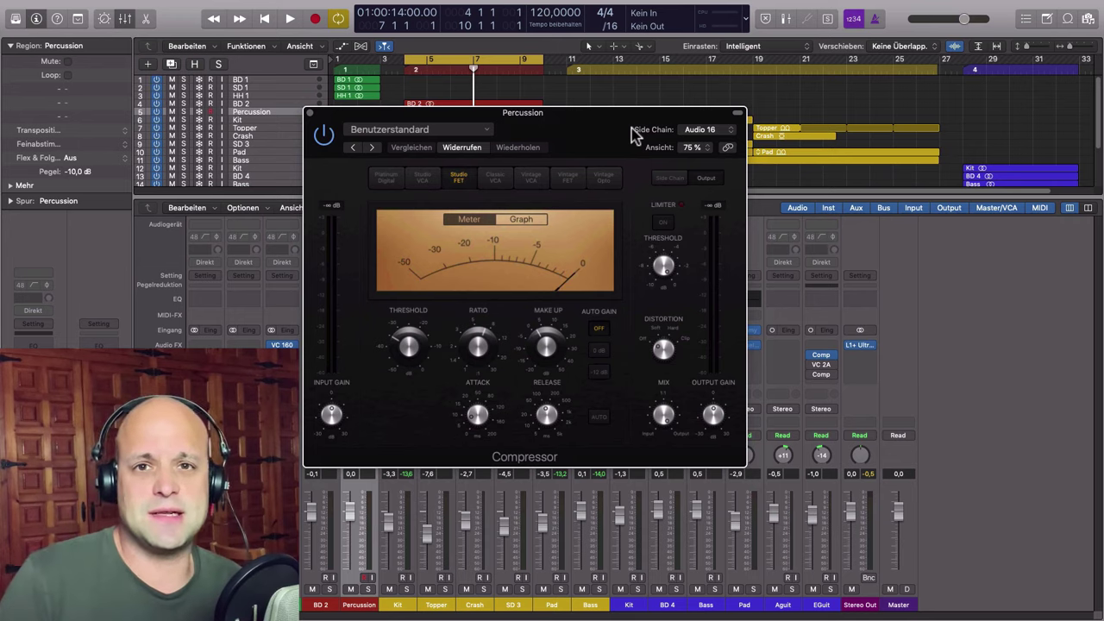
left_click(310, 113)
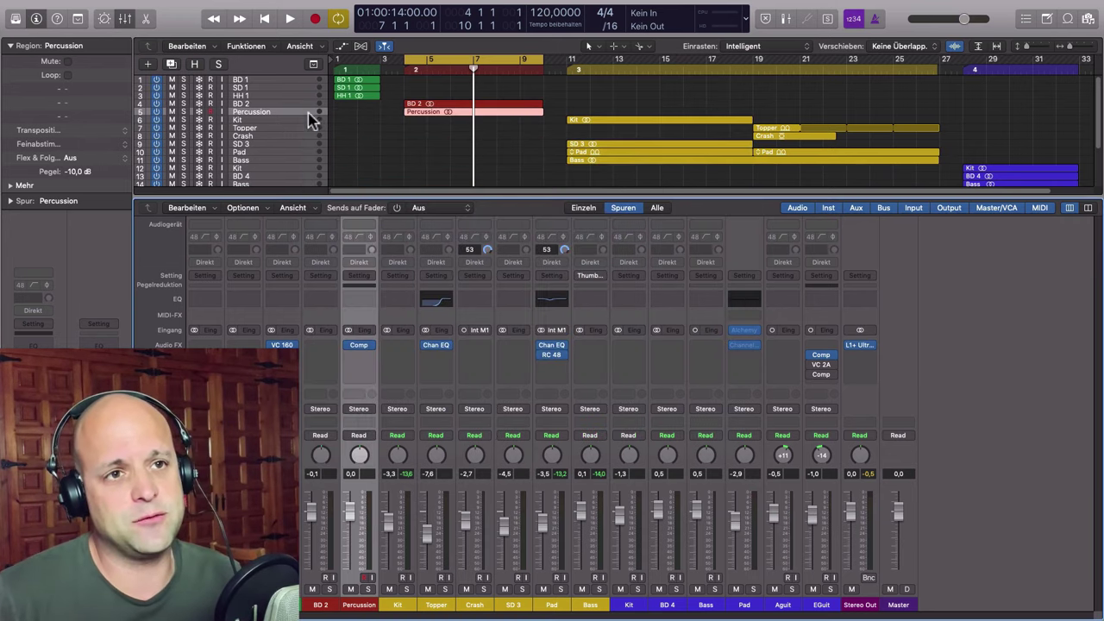
left_click(348, 345)
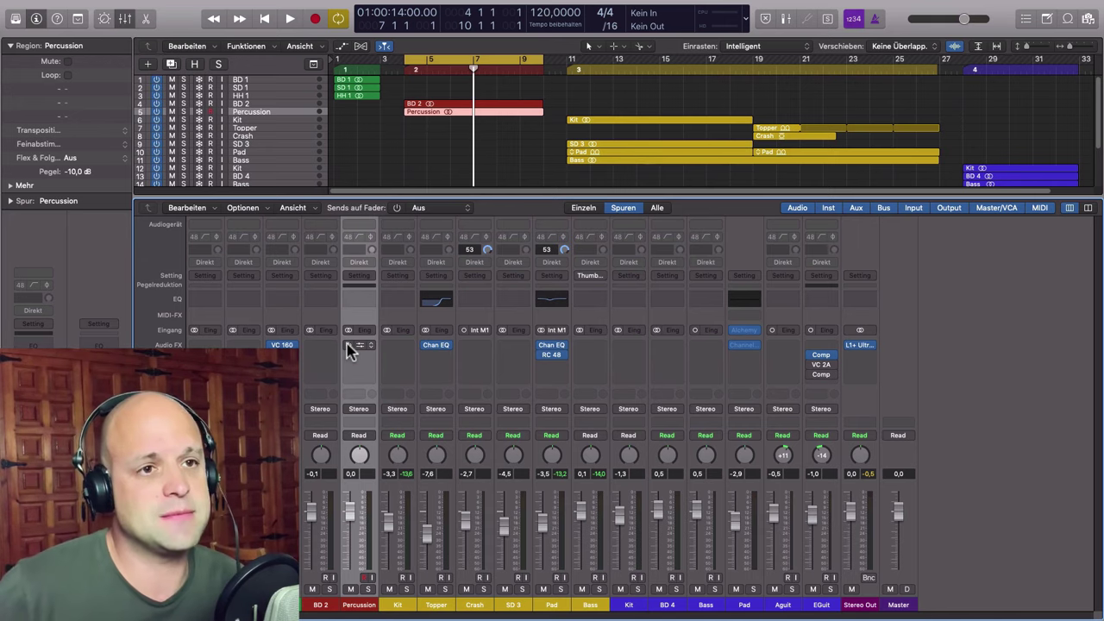
- Move the cycle range to the third section at bar 11 and play it with the SD 3 track selected
key("ctrl+super+Right")
key("space")
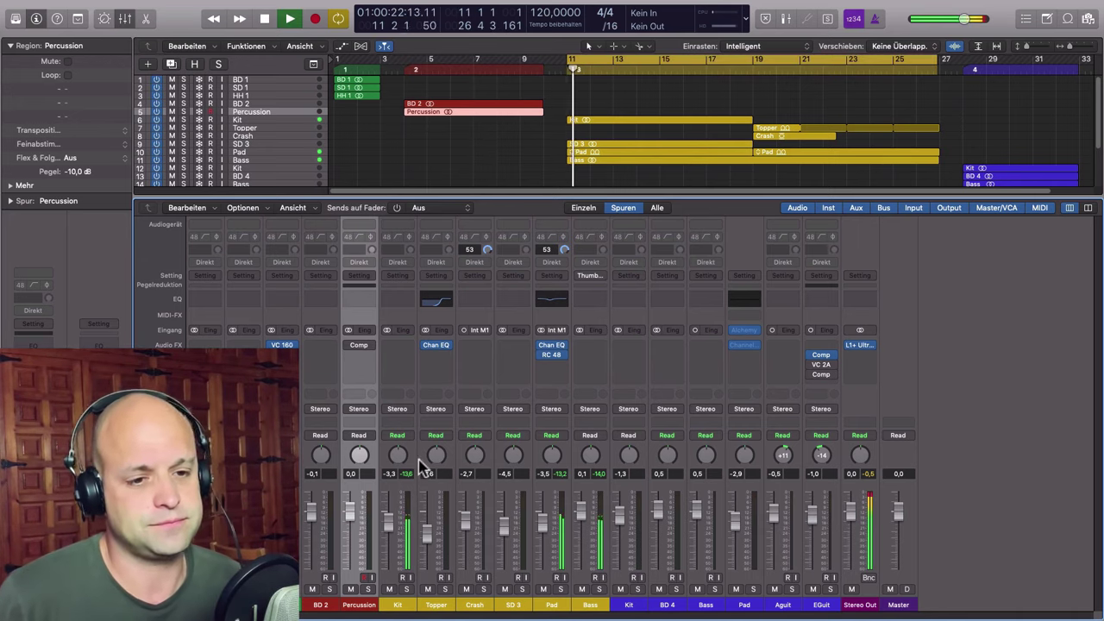
left_click(511, 605)
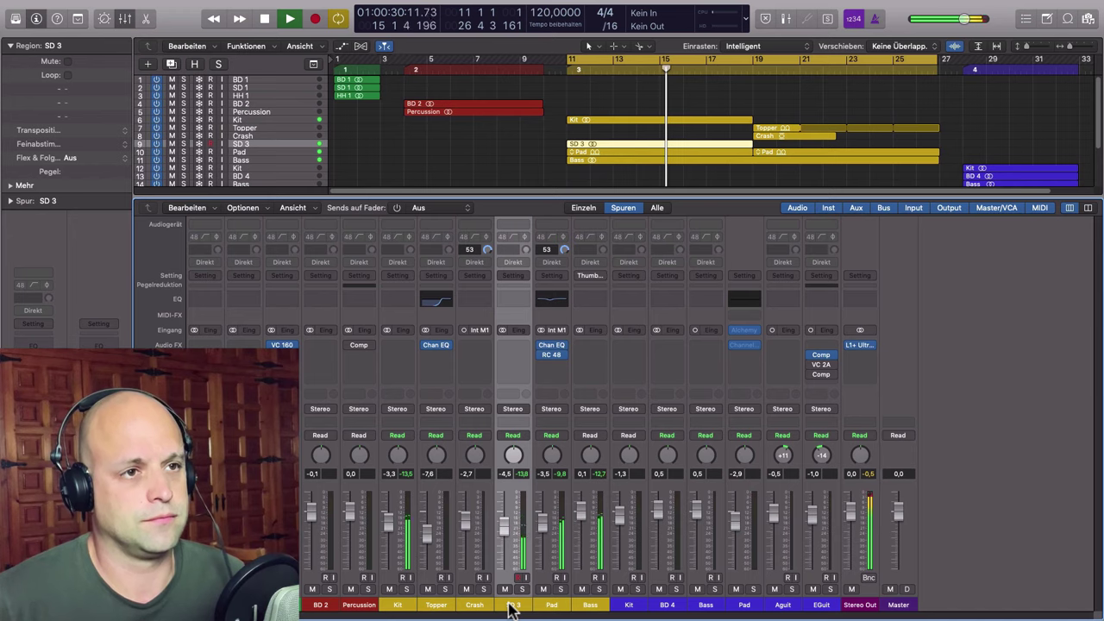
key("space")
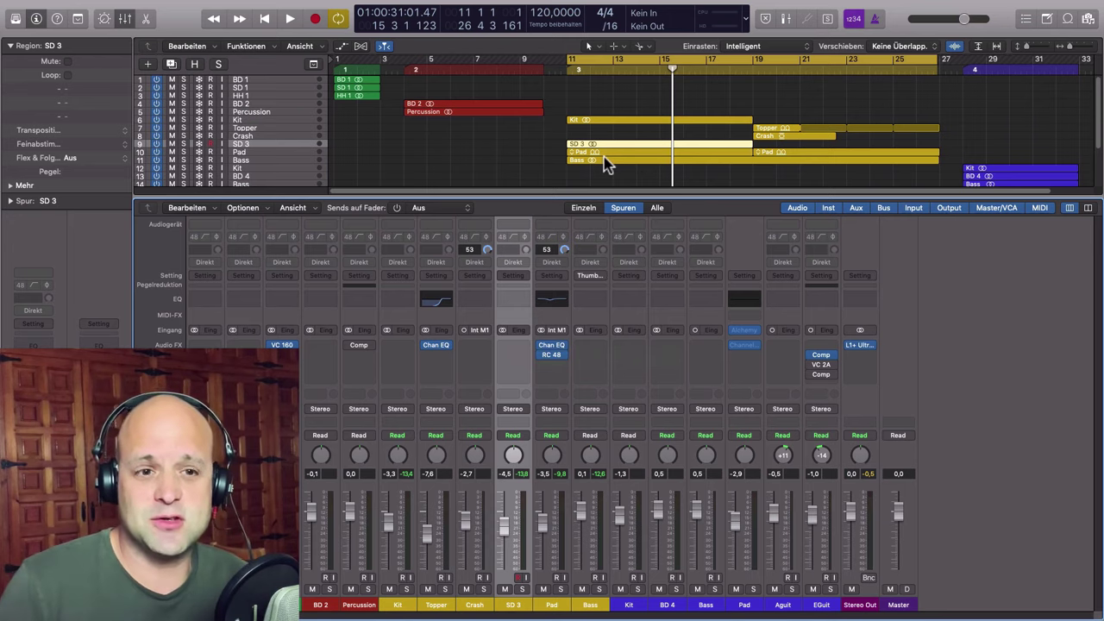
- Insert a stereo VC 2A compressor below the RC 48 on the yellow Pad track and place its window over the mixer
left_click(552, 608)
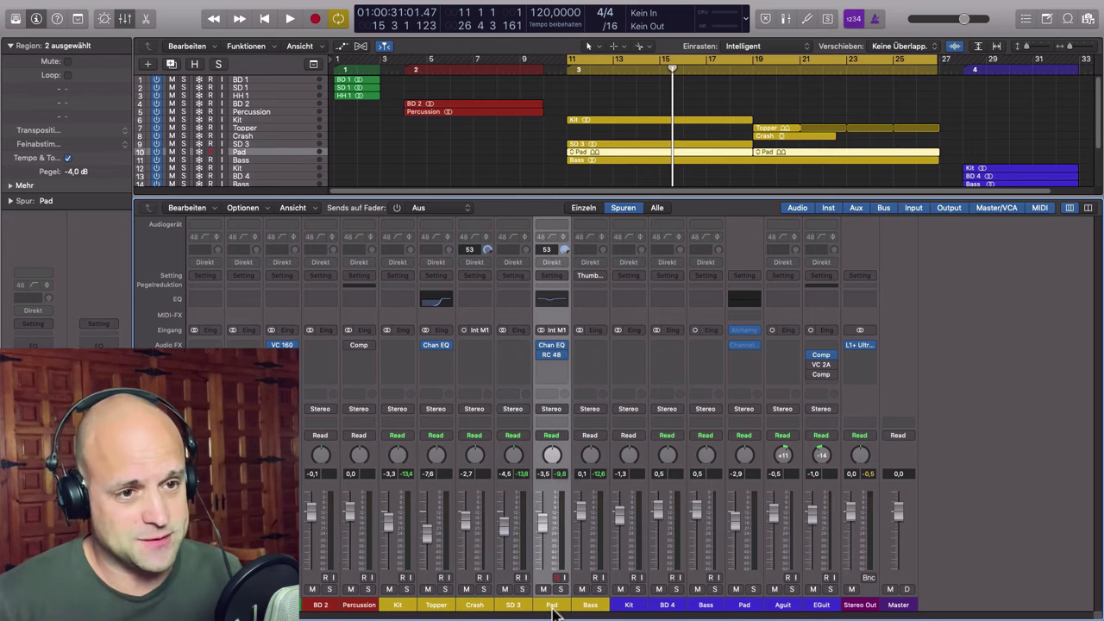
left_click(554, 365)
mouse_move(567, 393)
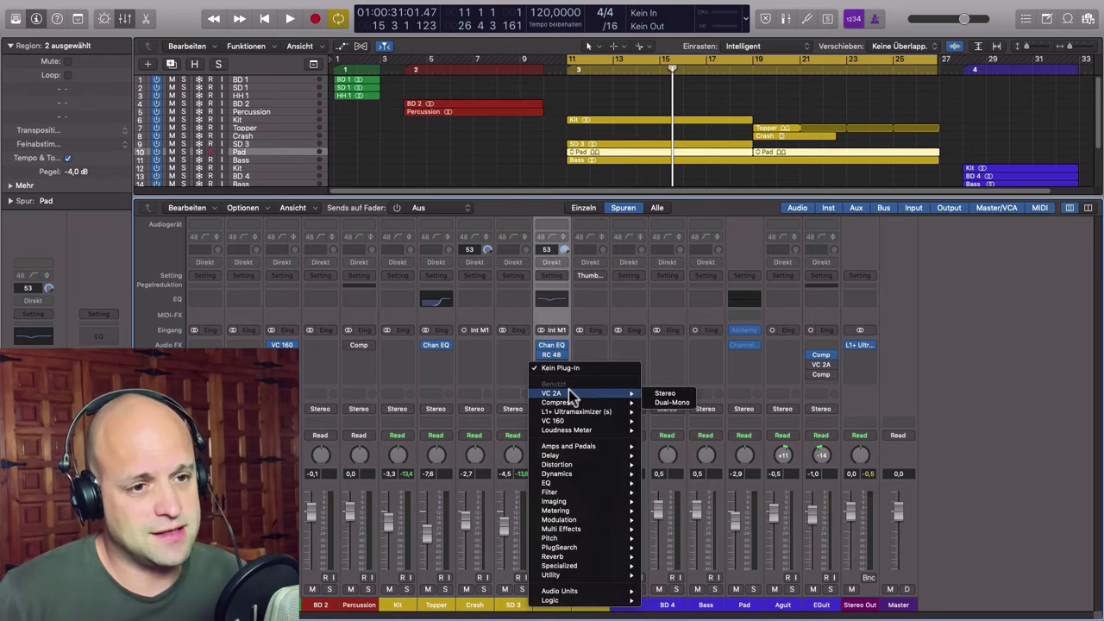
left_click(664, 395)
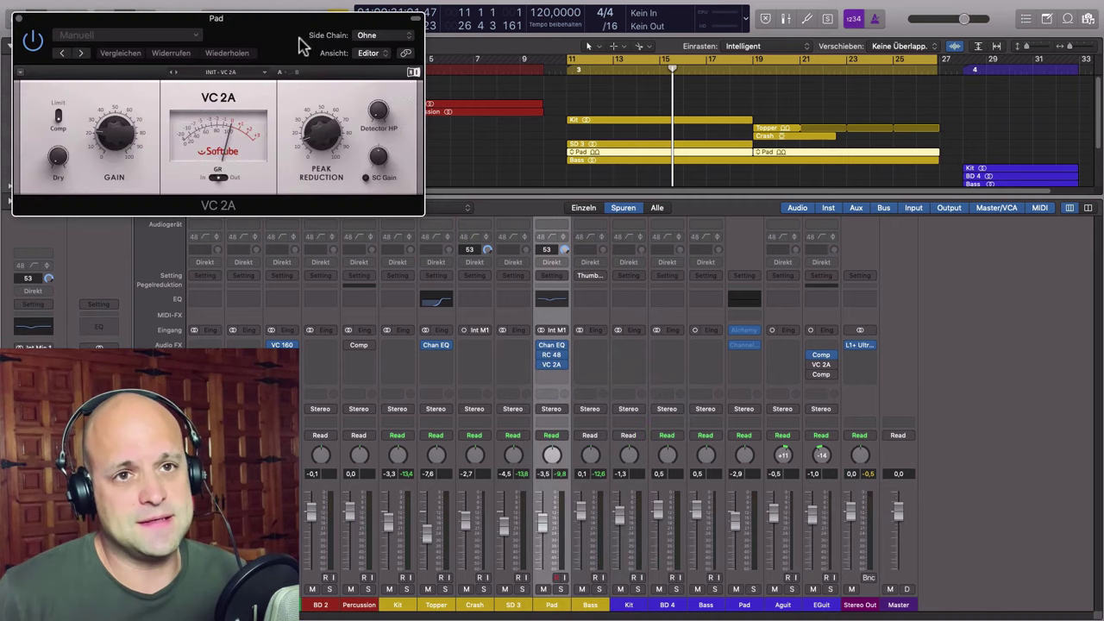
left_click_drag(301, 43, 659, 231)
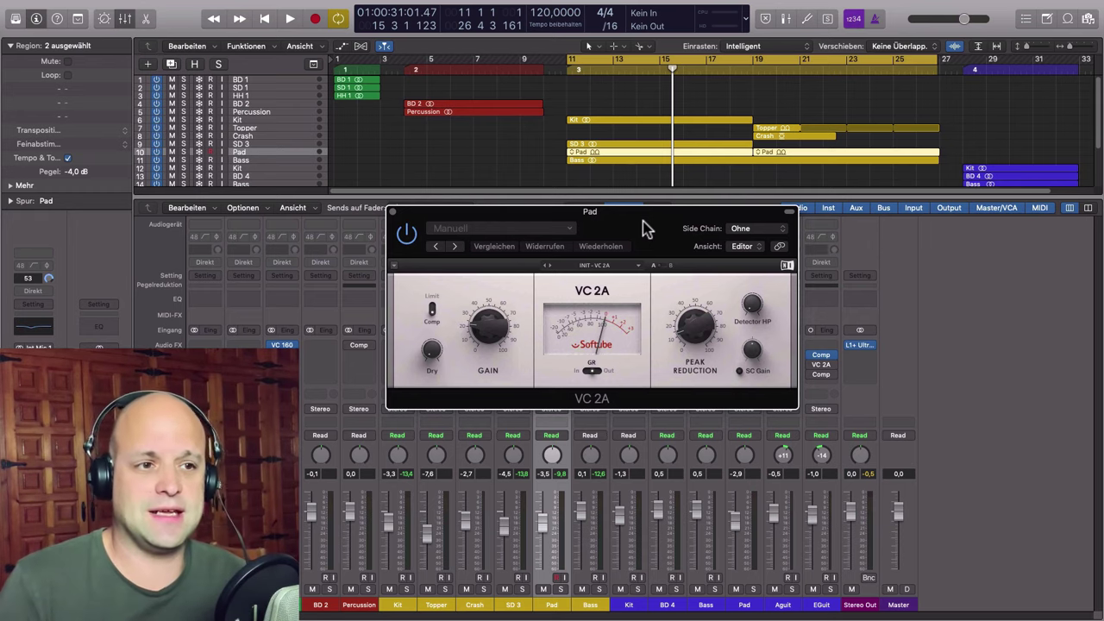
left_click_drag(684, 222, 643, 216)
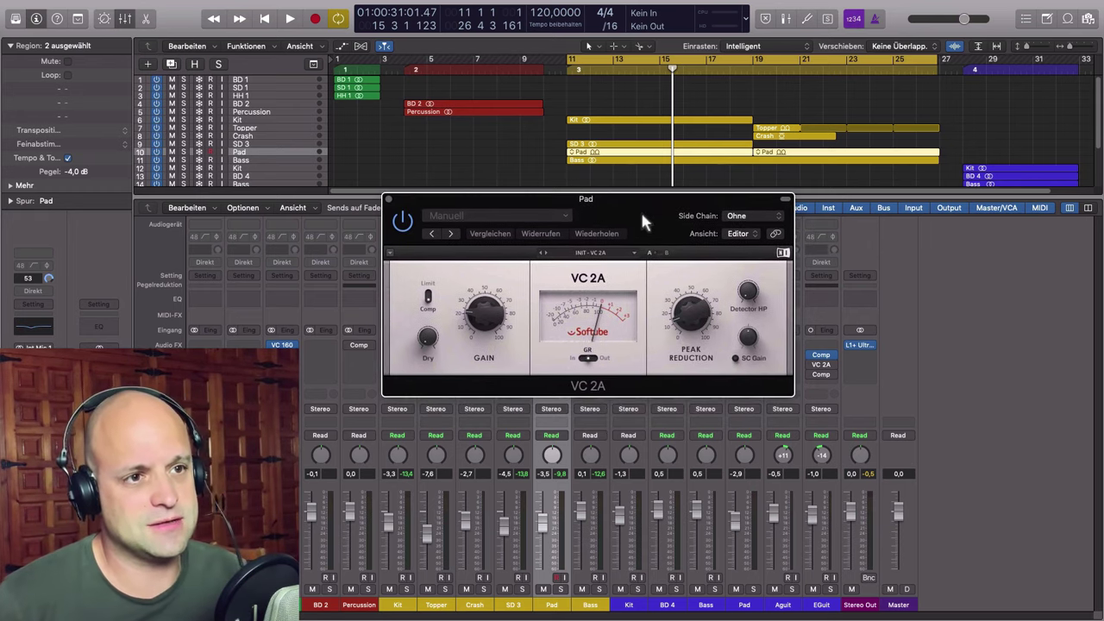
mouse_move(699, 321)
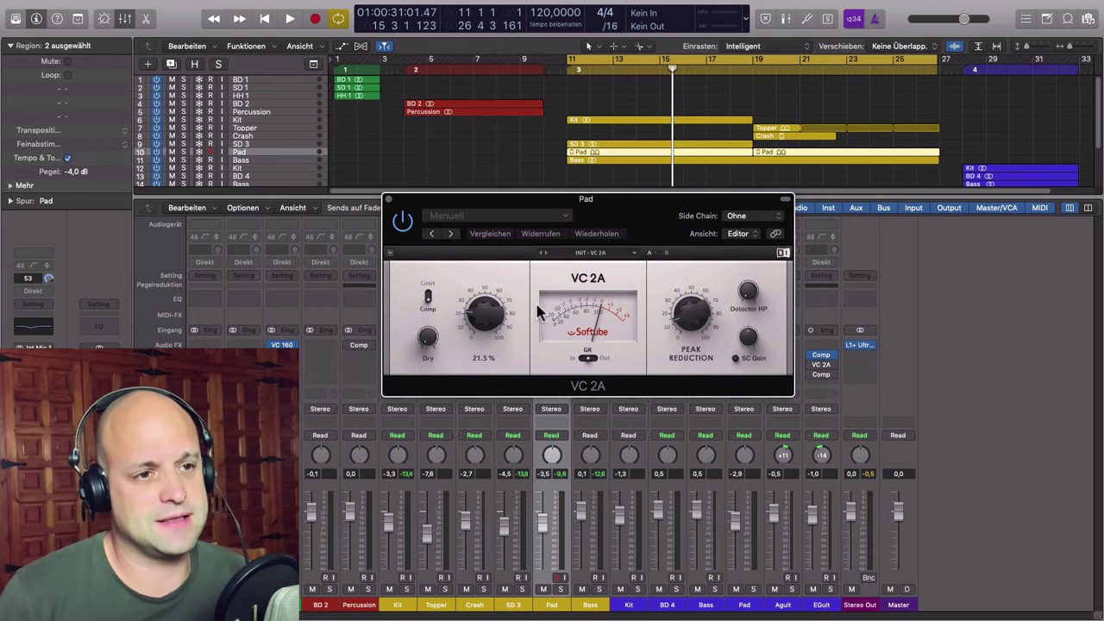
left_click_drag(645, 227, 651, 230)
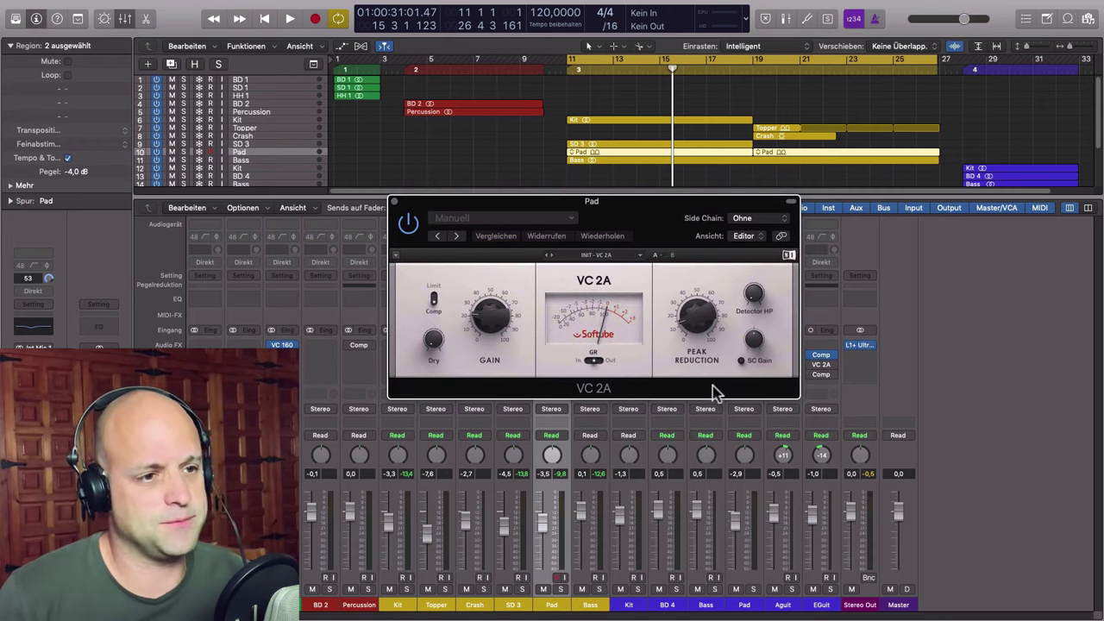
- Set the VC 2A's side chain source to SD 3 (Audio 6) and switch on its external side chain
left_click(779, 220)
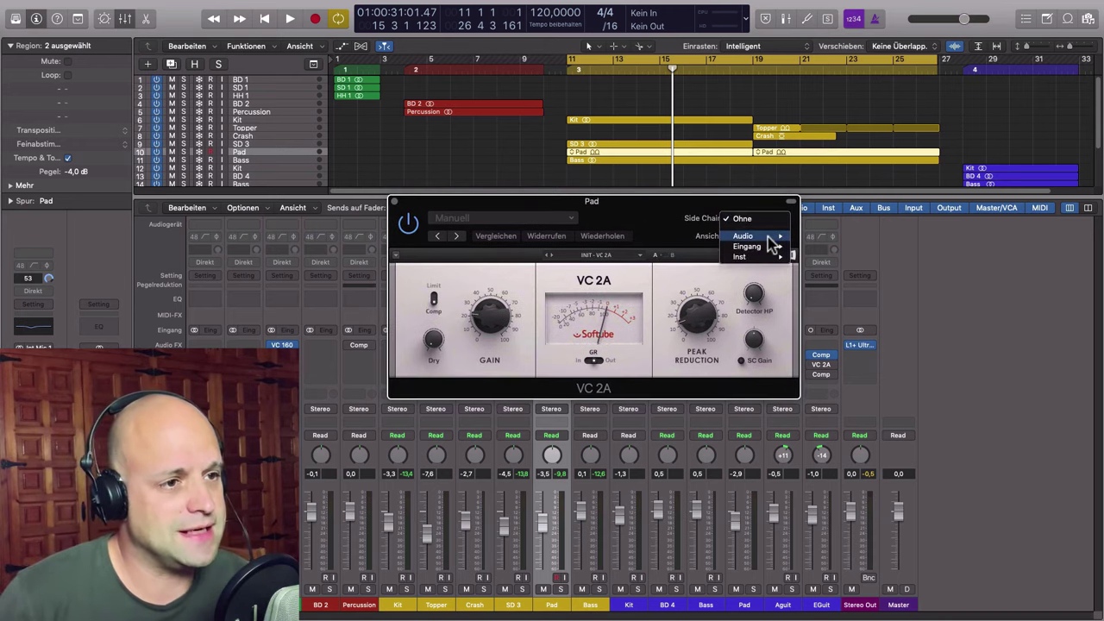
mouse_move(770, 239)
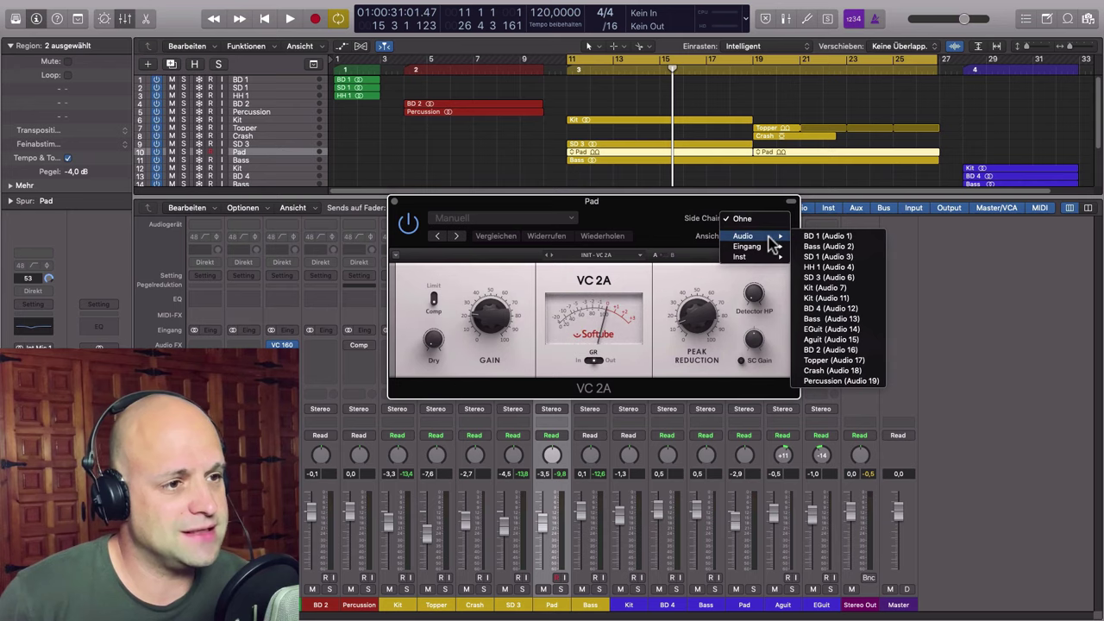
left_click(841, 277)
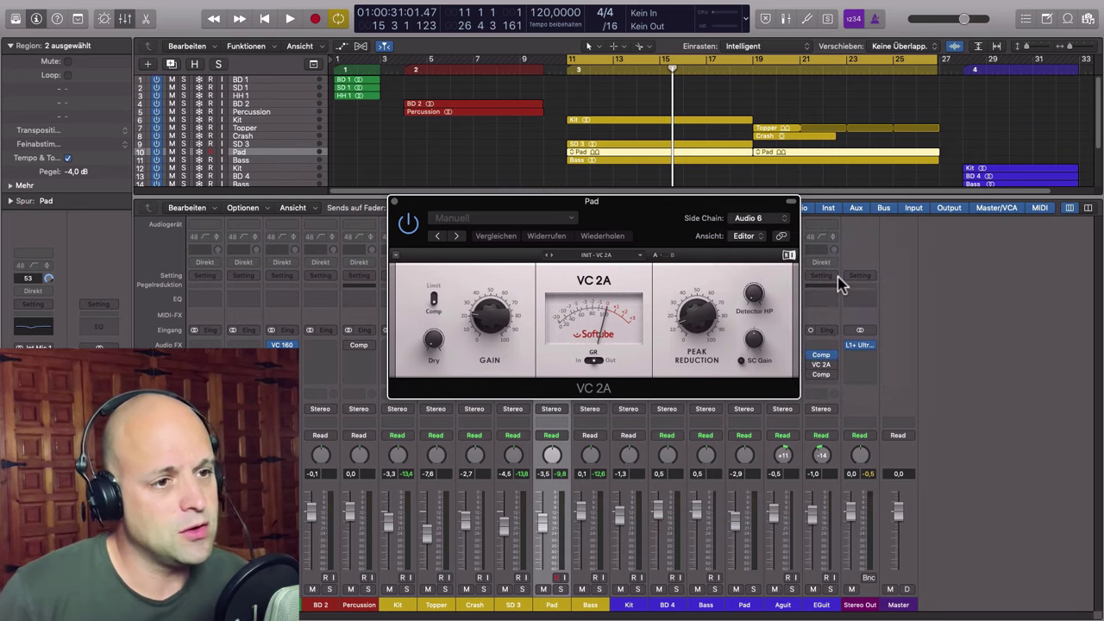
left_click(741, 360)
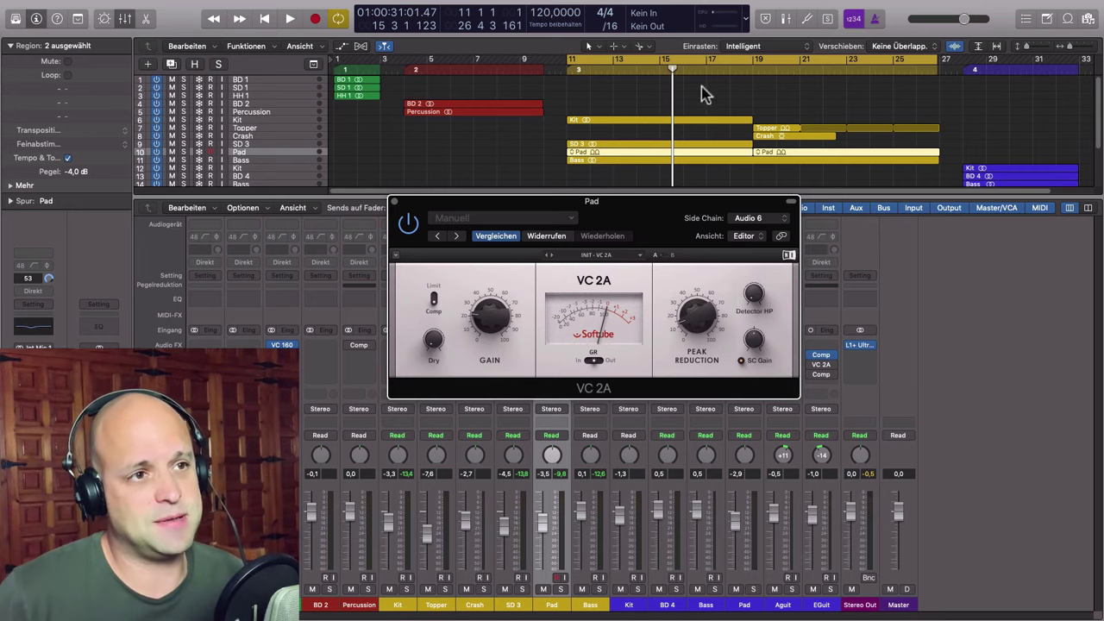
- Fit the cycle range to the Kit region, bars 11 to 19, and start playback
left_click(729, 117)
key("u")
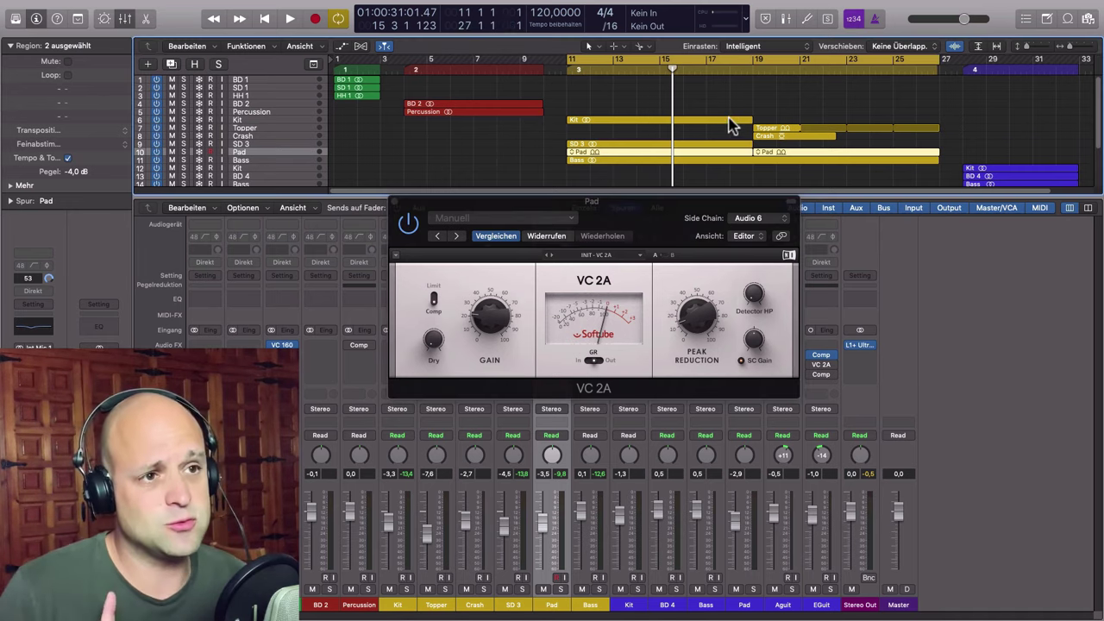
left_click(721, 120)
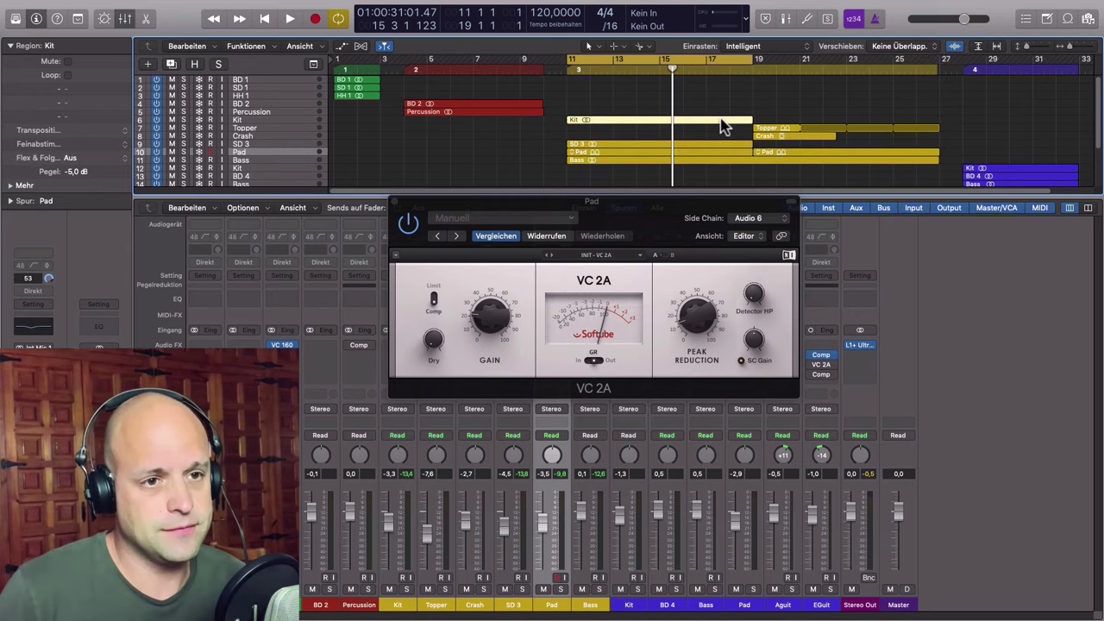
key("space")
- Raise the VC 2A's Peak Reduction and side-chain gain during playback so the snare ducks the pad
mouse_move(500, 306)
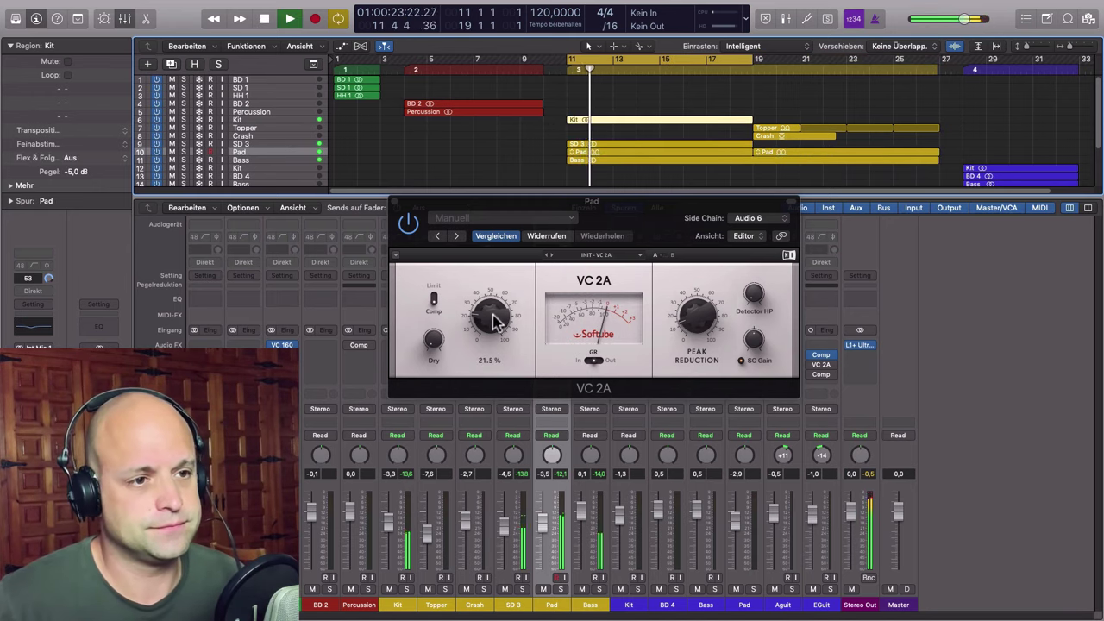
left_click_drag(682, 320, 755, 336)
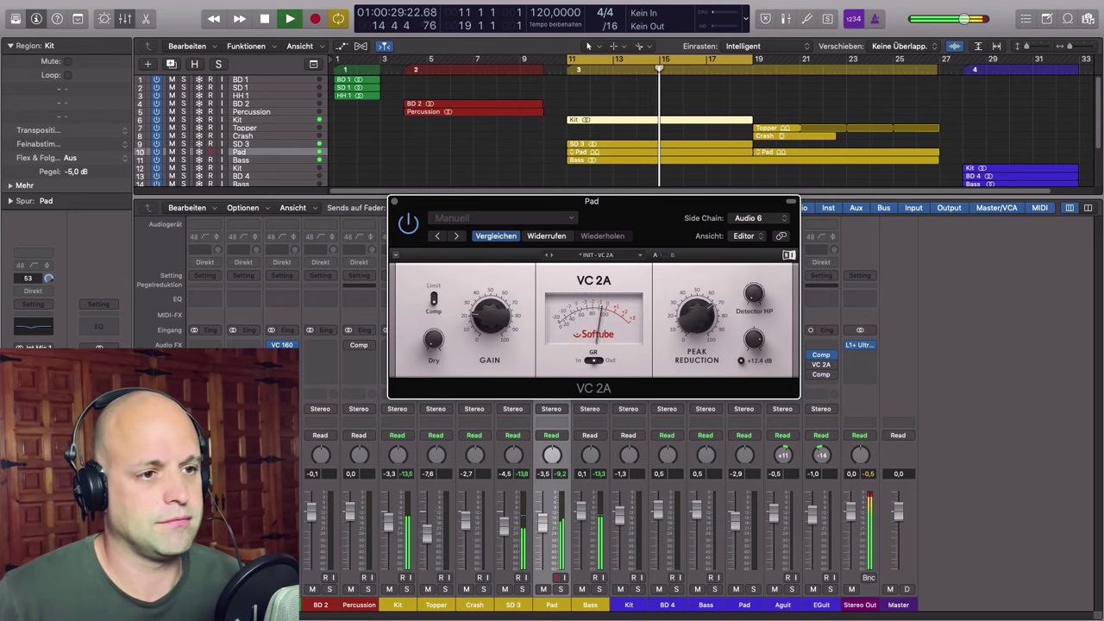
left_click_drag(687, 319, 751, 343)
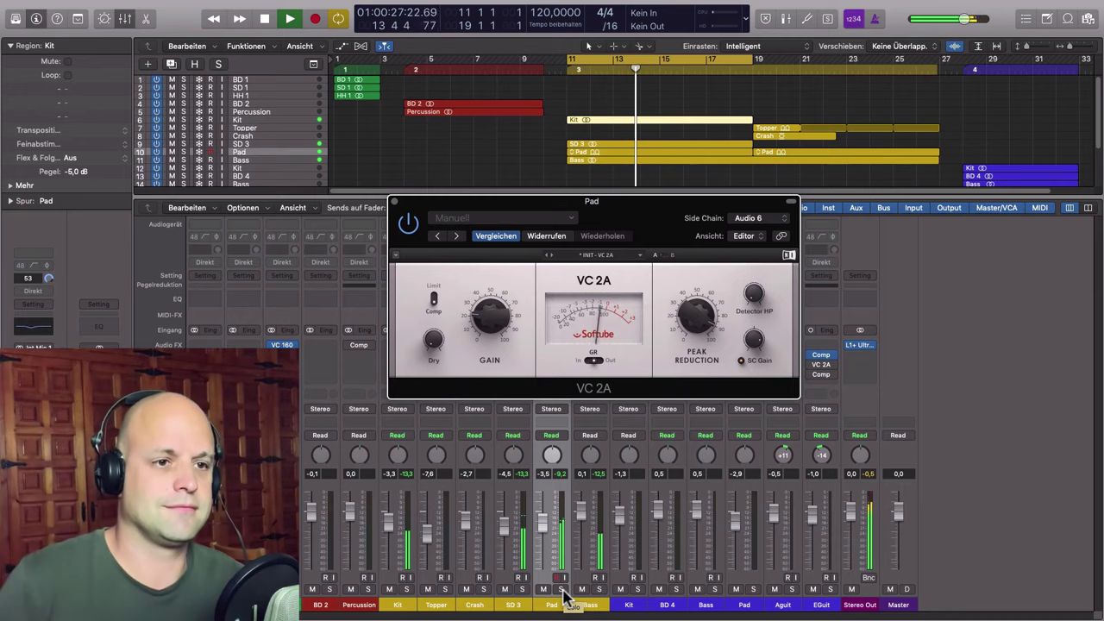
key("space")
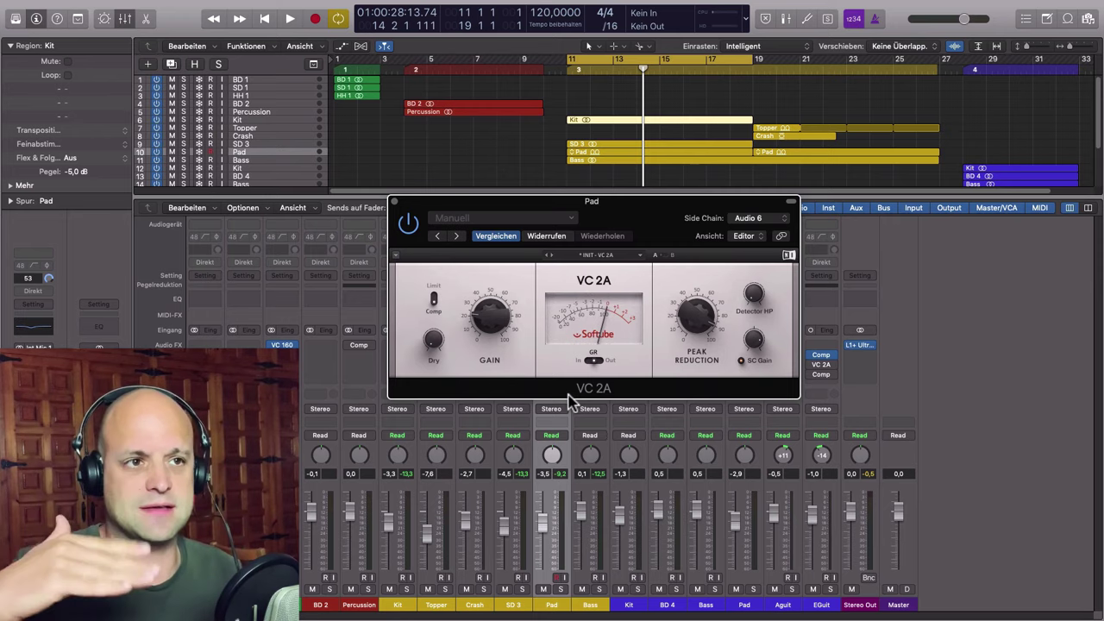
- Play from bar 15 and extend the cycle range to bar 27 to hear the pad without the snare
left_click(664, 71)
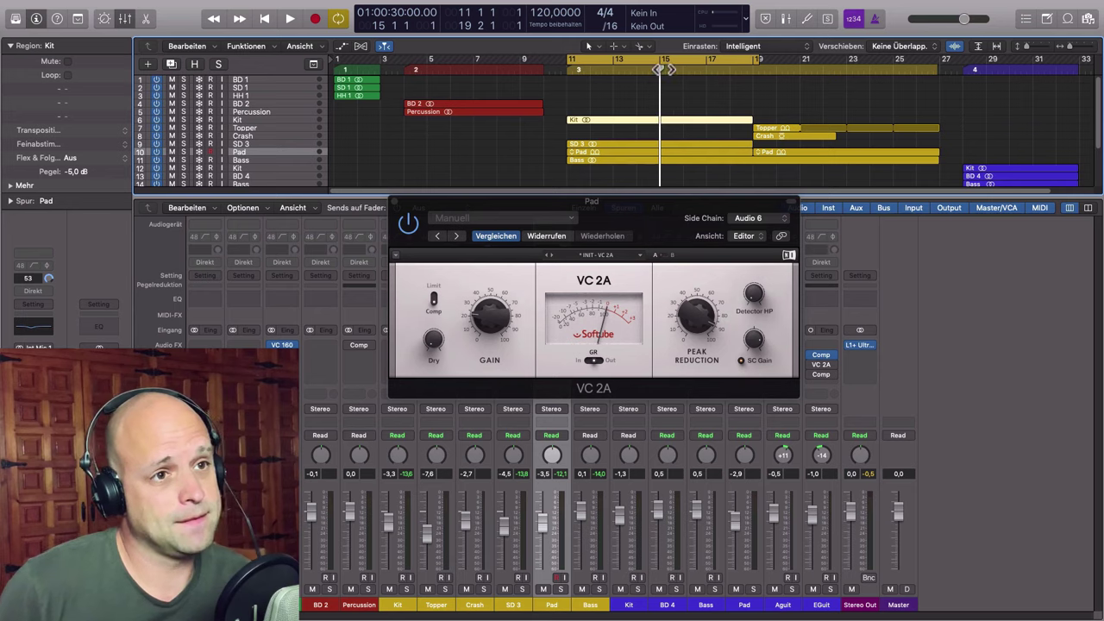
key("space")
left_click_drag(756, 59, 935, 198)
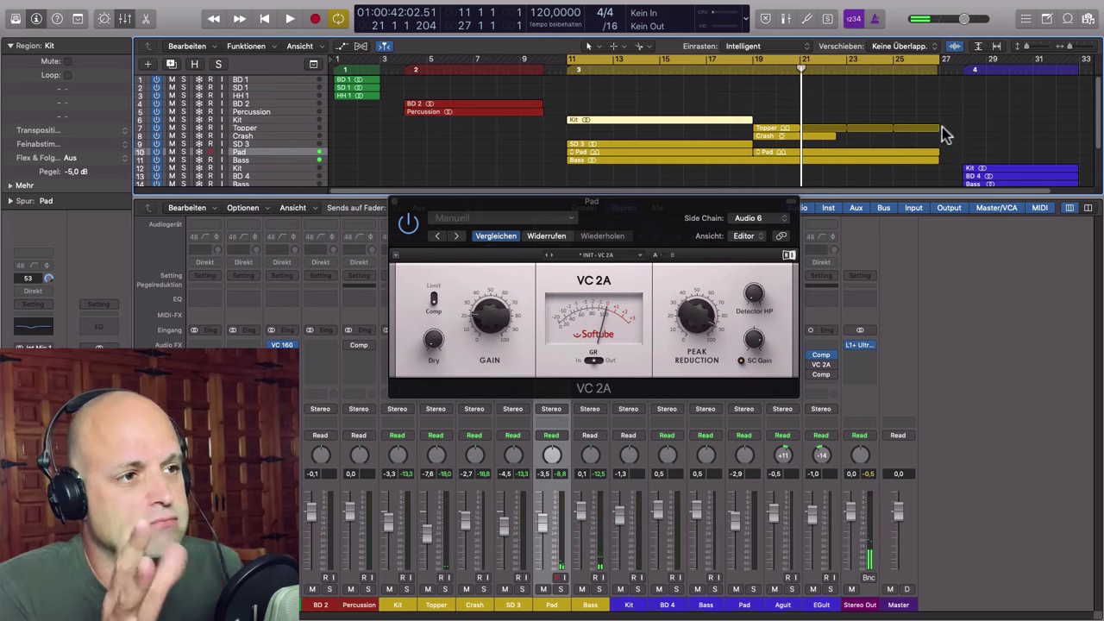
- Select the SD 3 region in the arrangement and close the Pad's VC 2A window
left_click(615, 146)
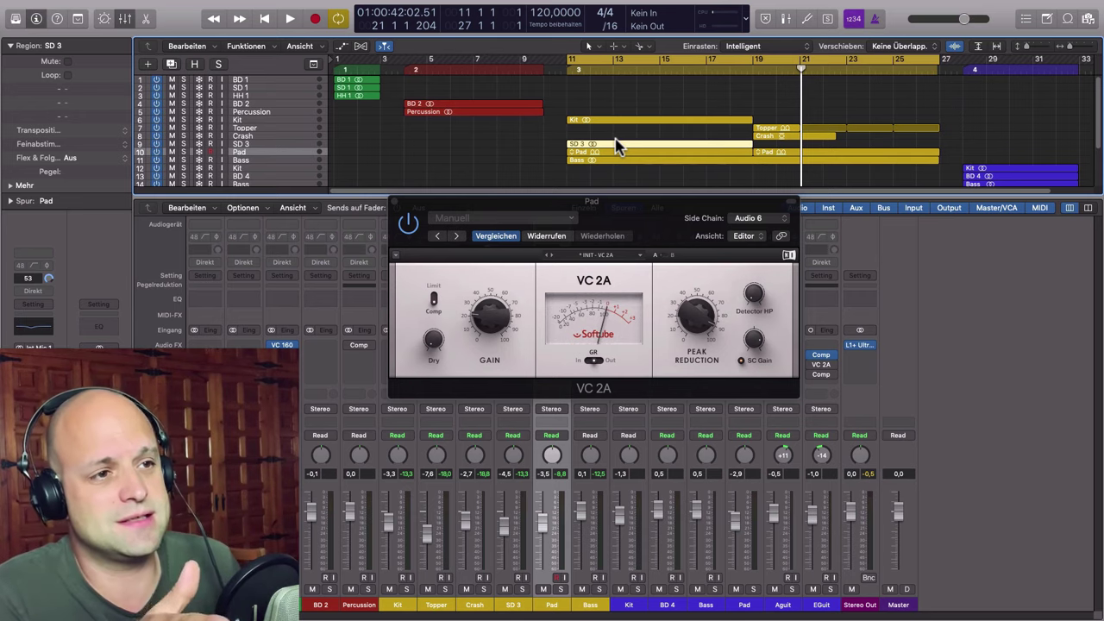
scroll(768, 148, "right", 1)
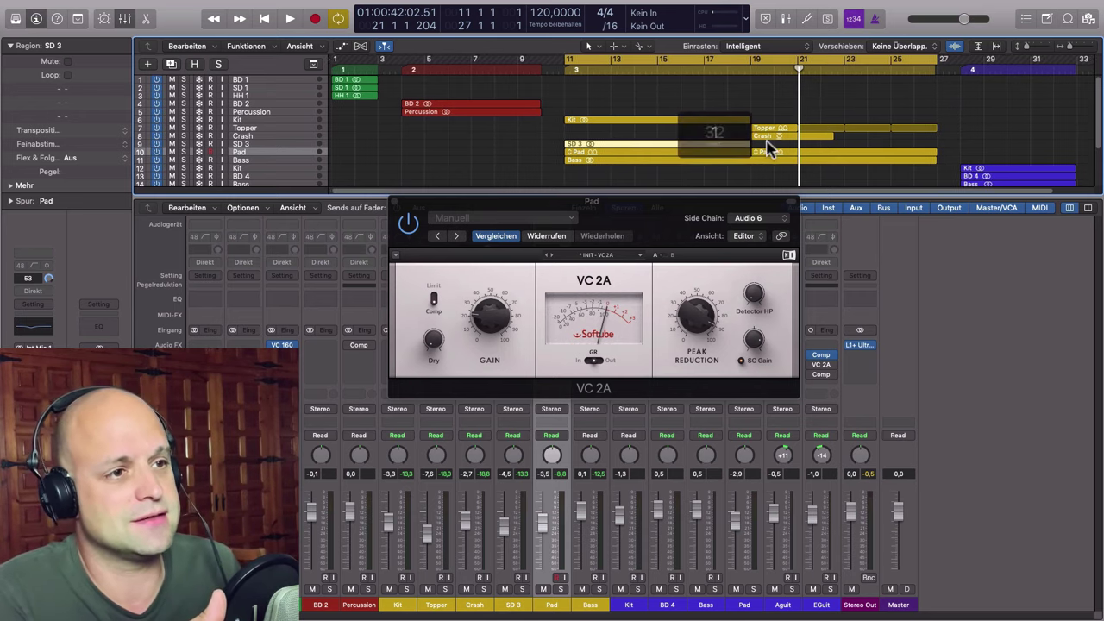
scroll(773, 152, "left", 1)
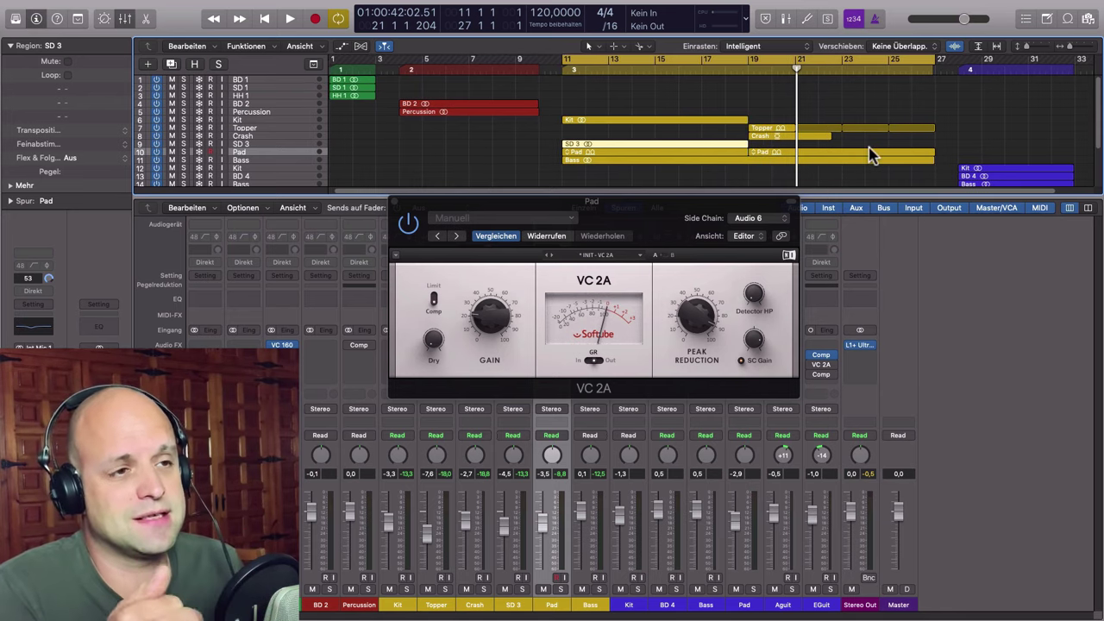
left_click(395, 203)
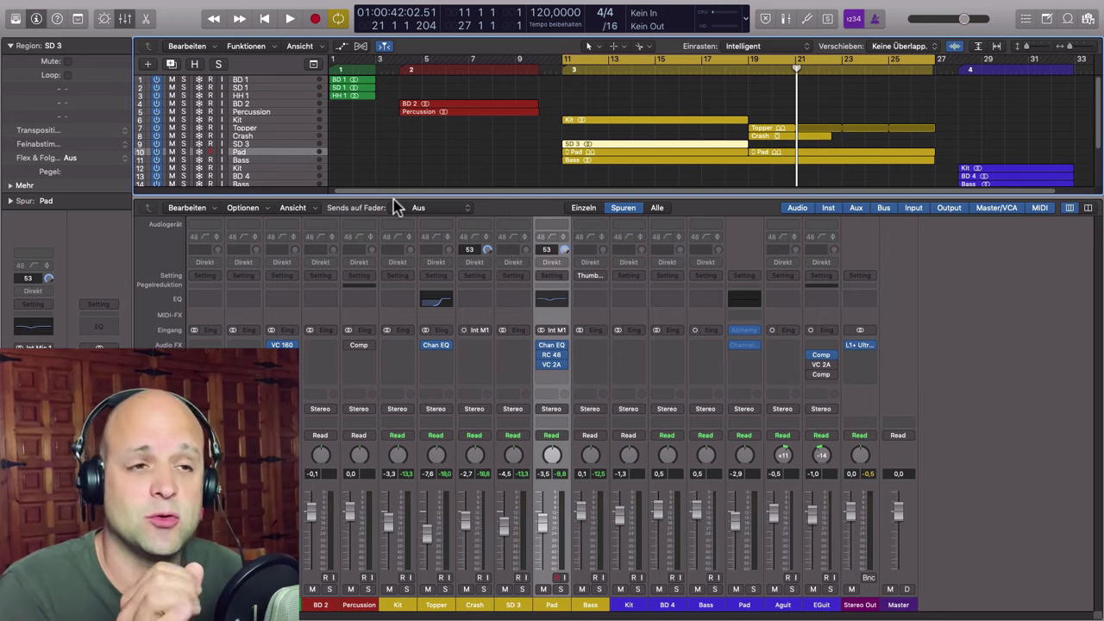
- Create a new track with the SD 3 track's settings and rename it SD 3A
left_click(288, 144)
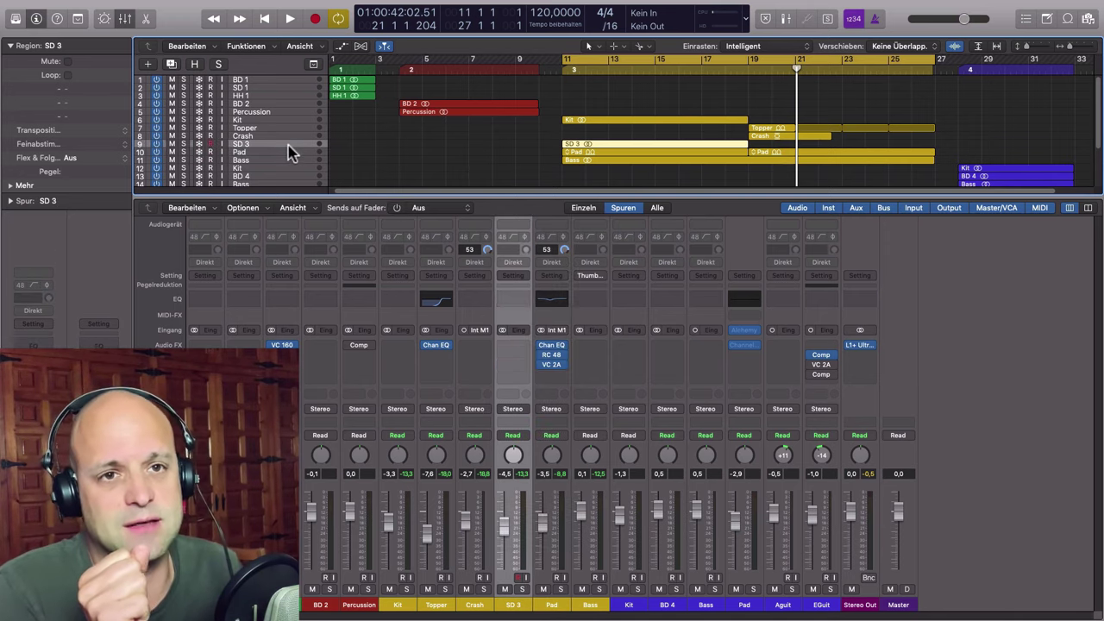
left_click(171, 66)
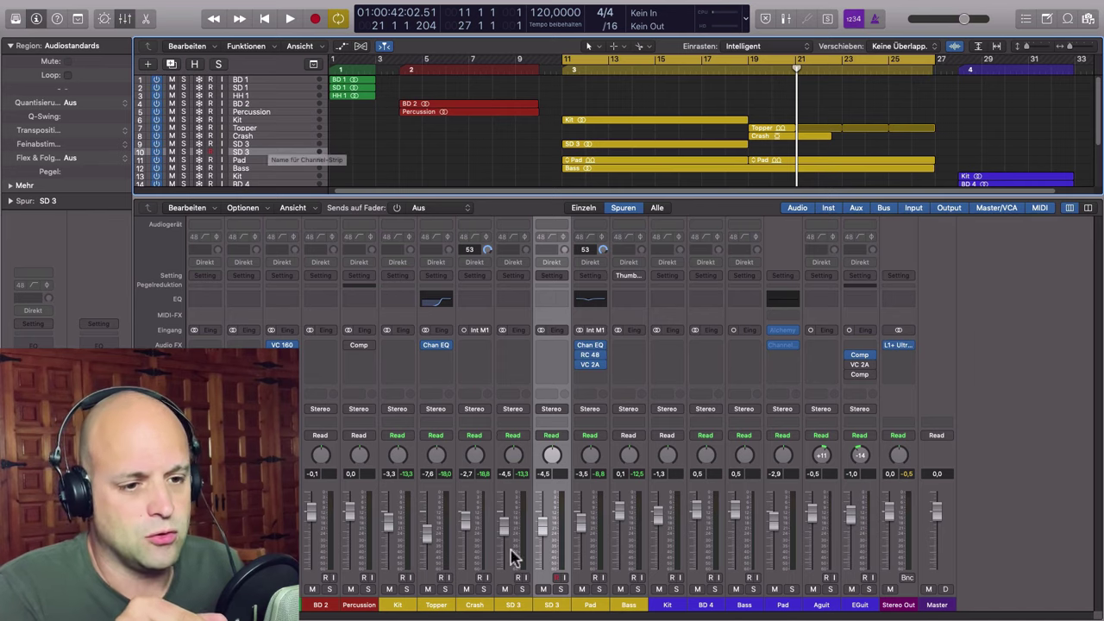
double_click(553, 604)
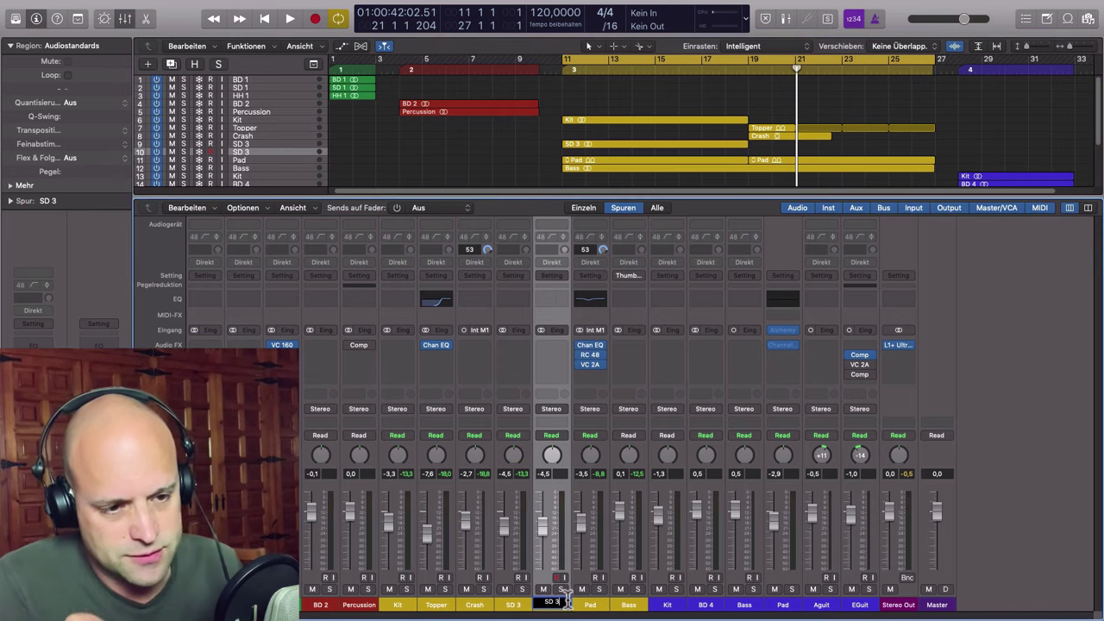
type("SD 3A")
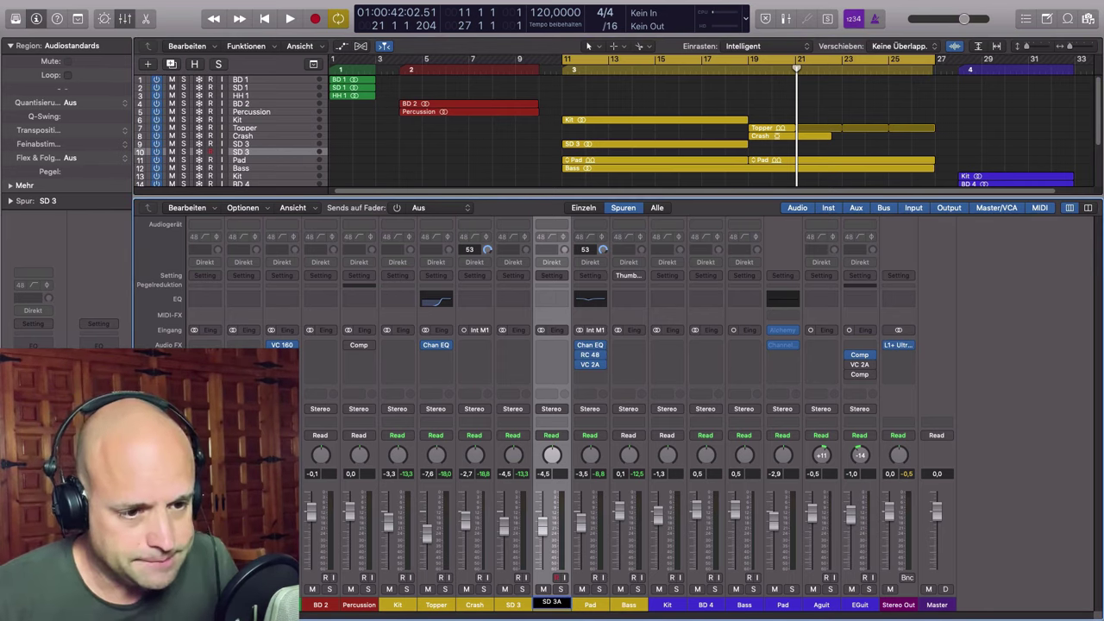
key("Return")
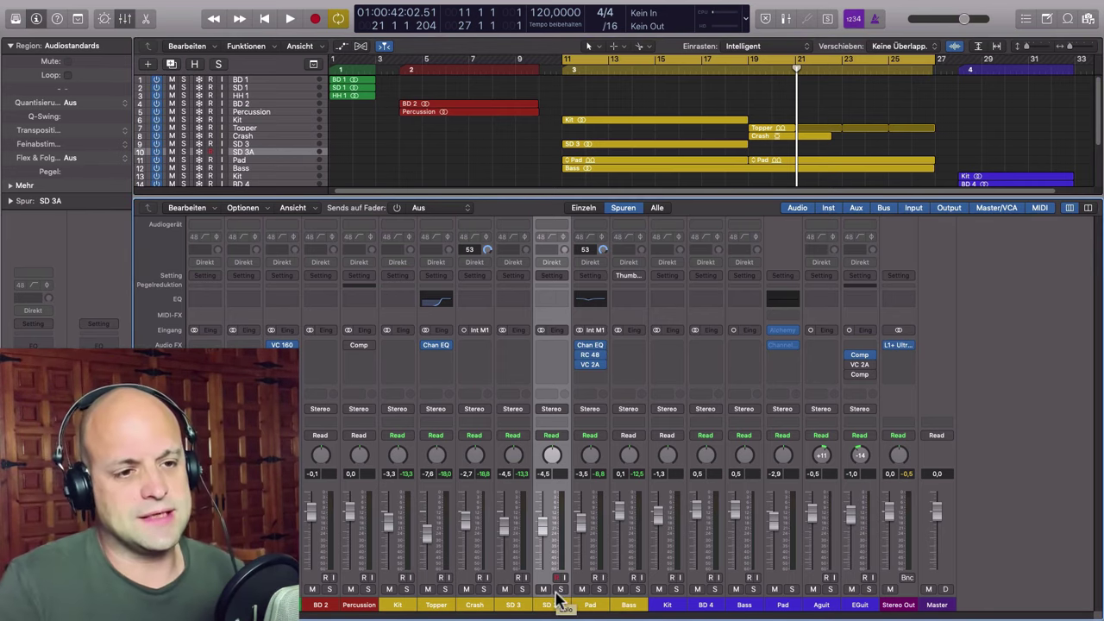
- Set the output of the SD 3A track to Ohne so it has no audible output
left_click(552, 410)
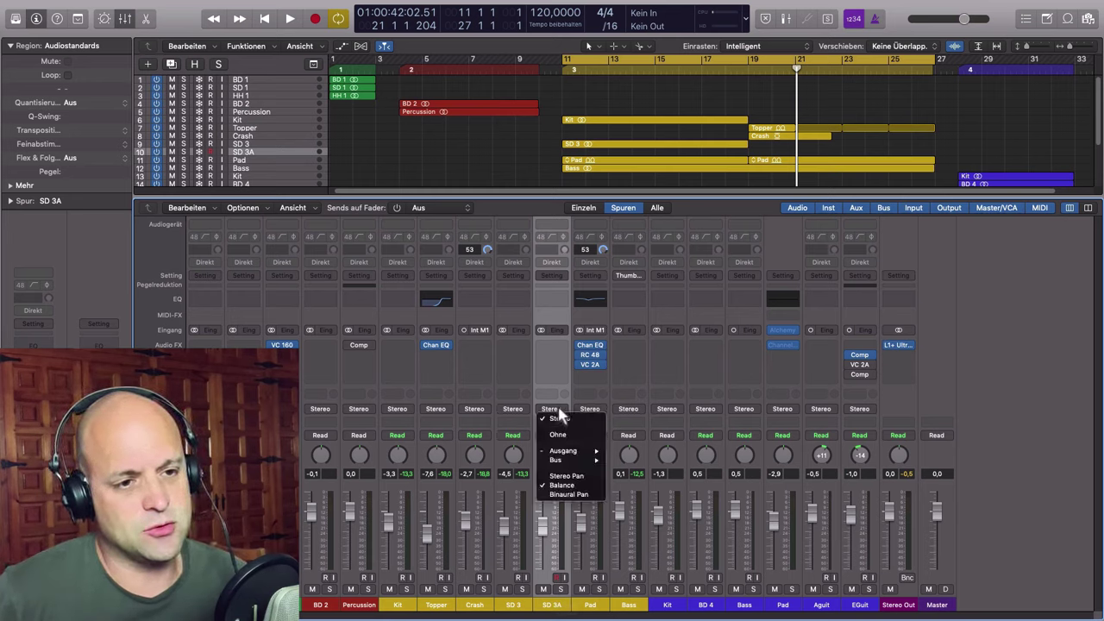
left_click(559, 418)
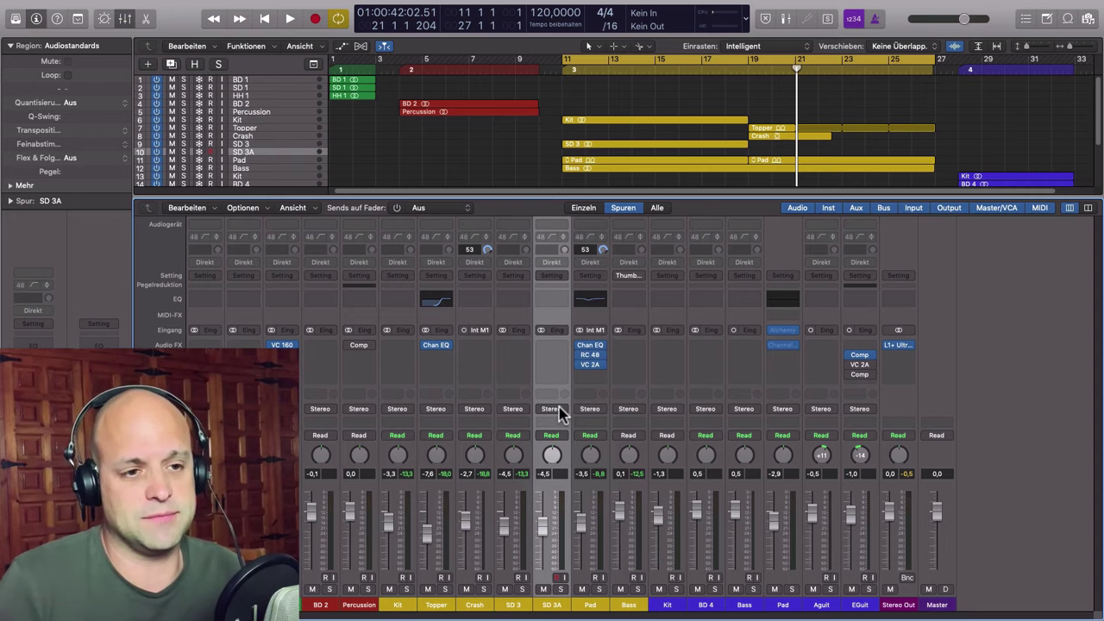
left_click(558, 407)
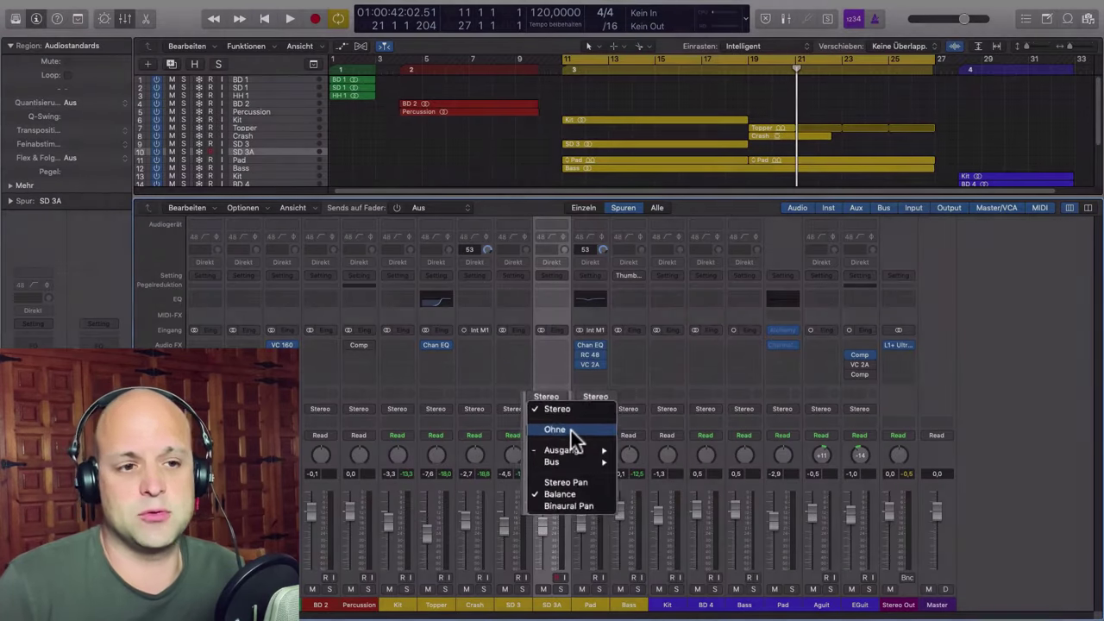
left_click(571, 430)
- Copy the SD 3 region onto the SD 3A track and play the soloed SD 3A from bar 15
left_click(561, 590)
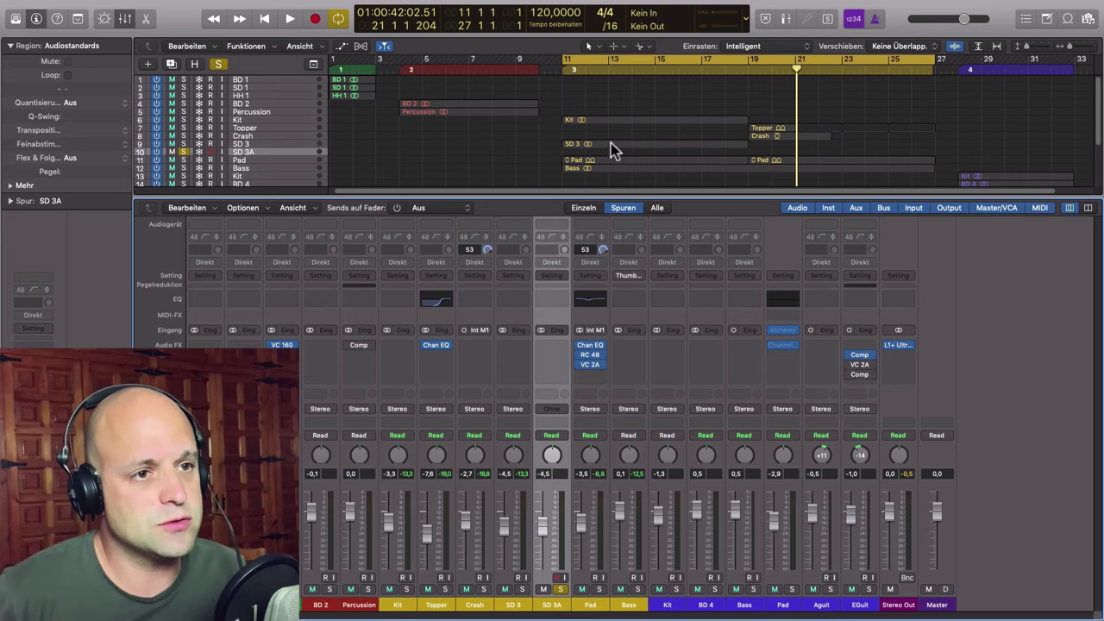
left_click_drag(611, 143, 611, 155)
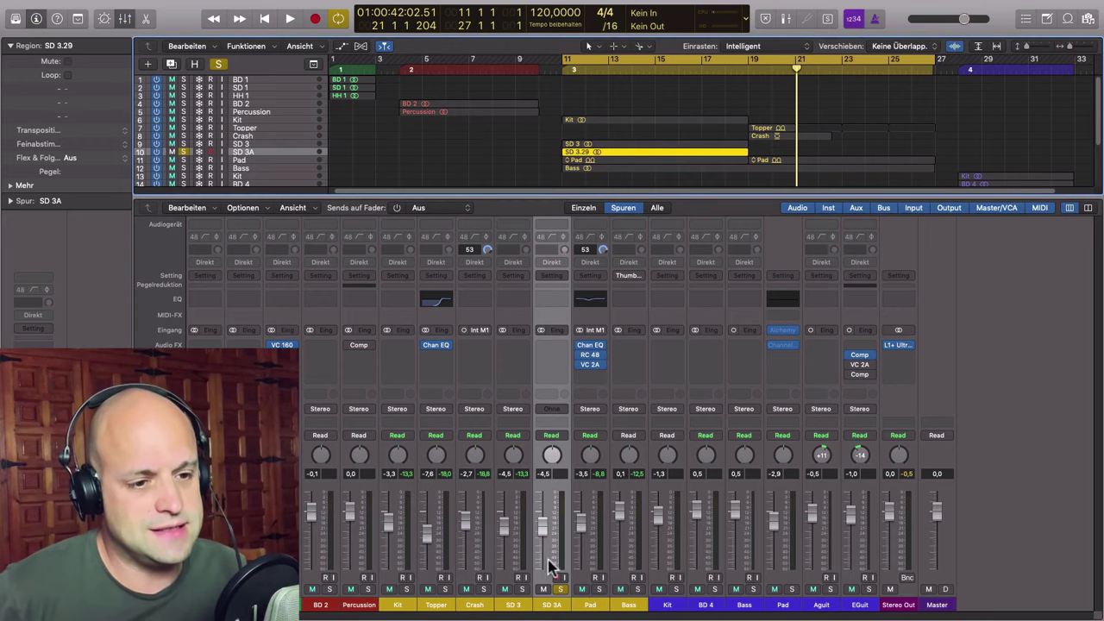
left_click(561, 589)
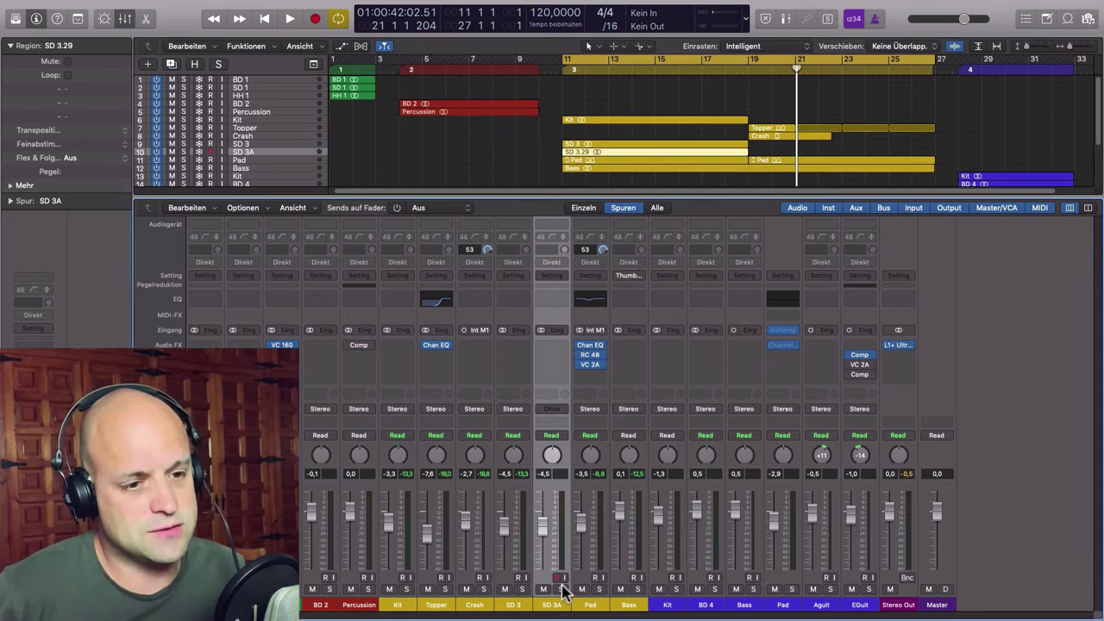
left_click(560, 590)
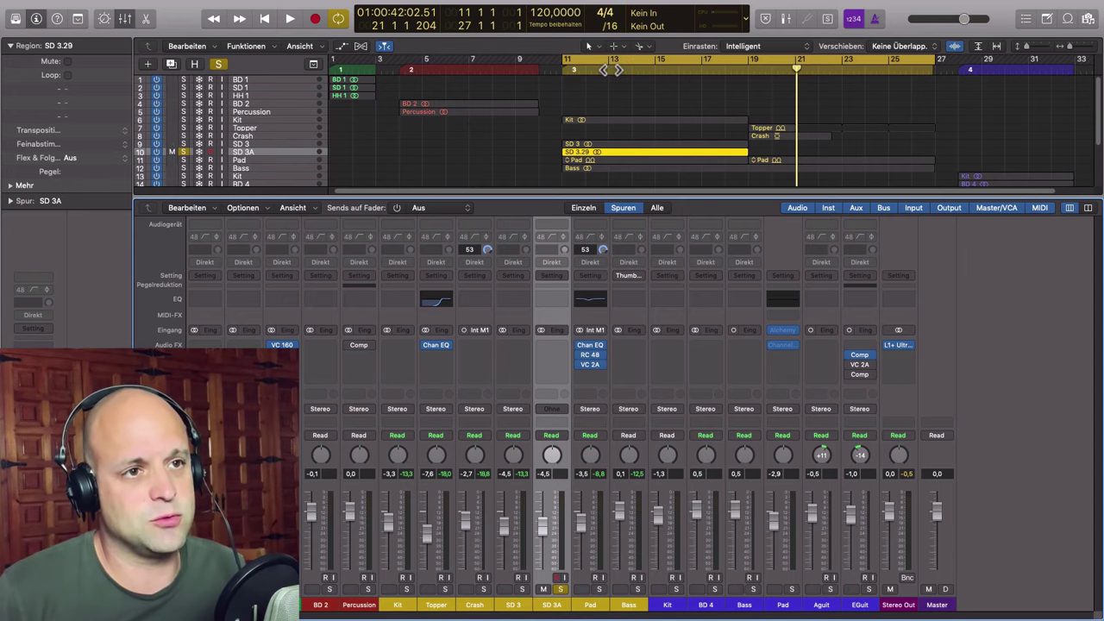
double_click(611, 70)
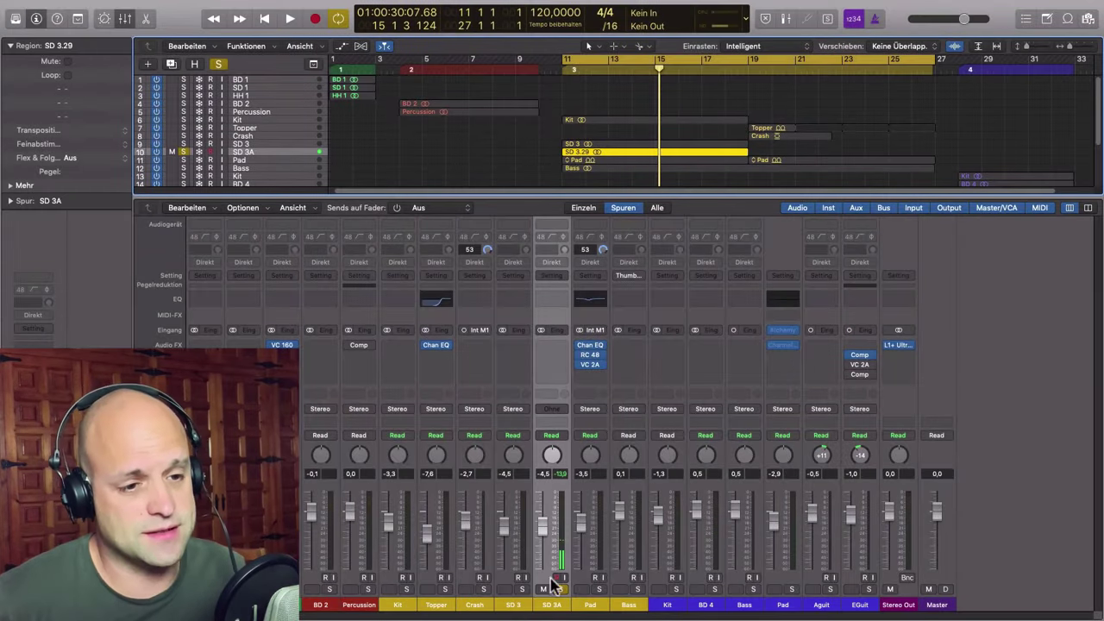
key("space")
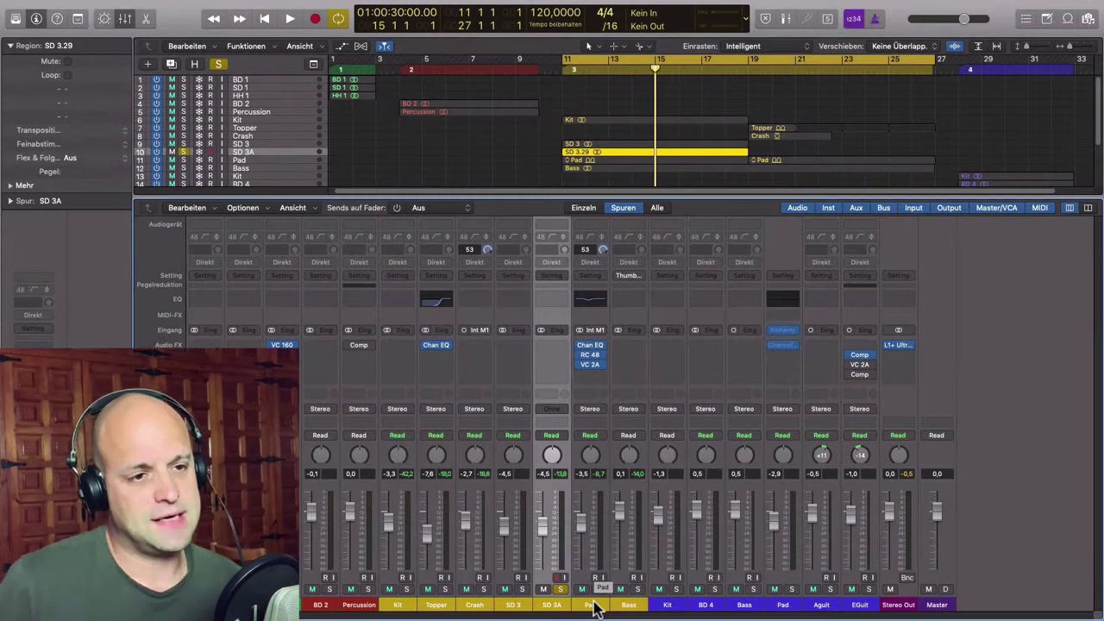
- Set the side chain source of the Pad's VC 2A to SD 3A (Audio 8) and close the plug-in window
left_click(592, 364)
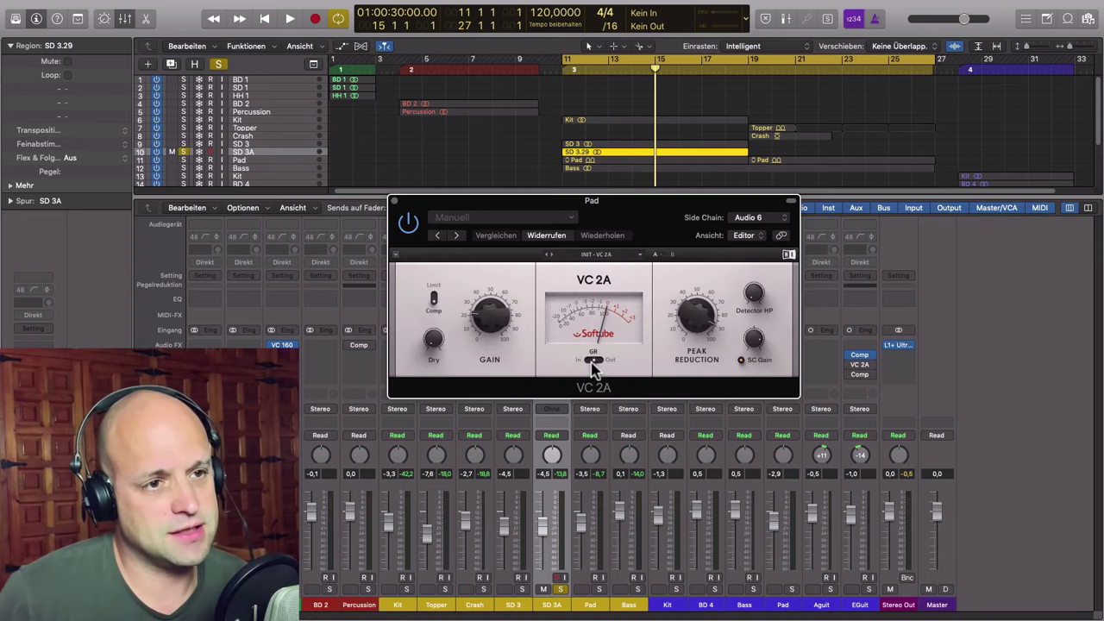
left_click(781, 217)
mouse_move(780, 241)
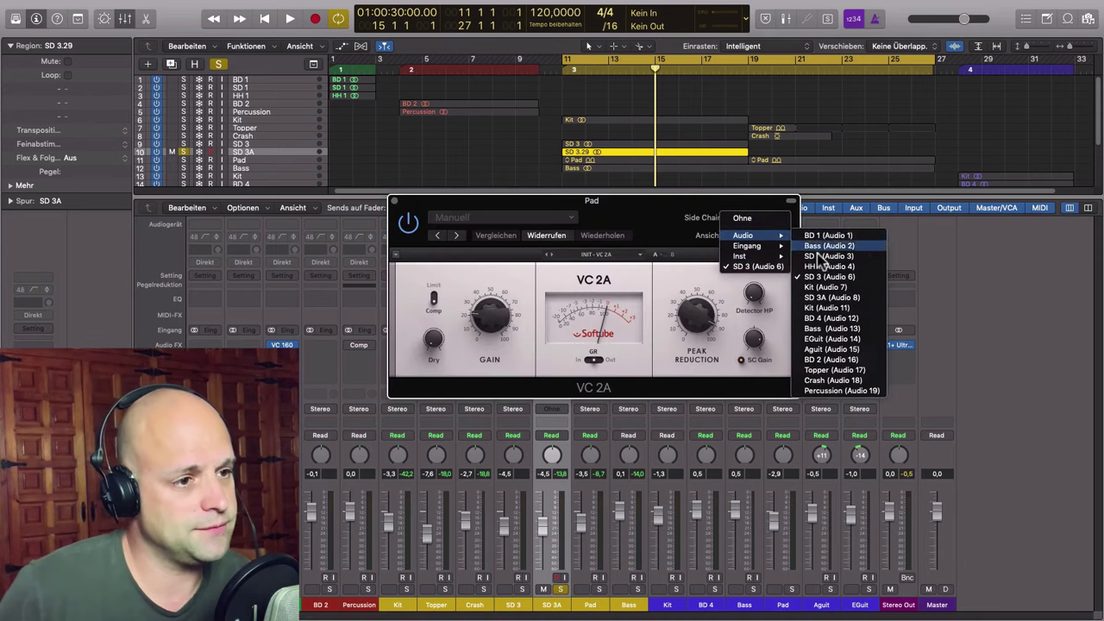
left_click(810, 299)
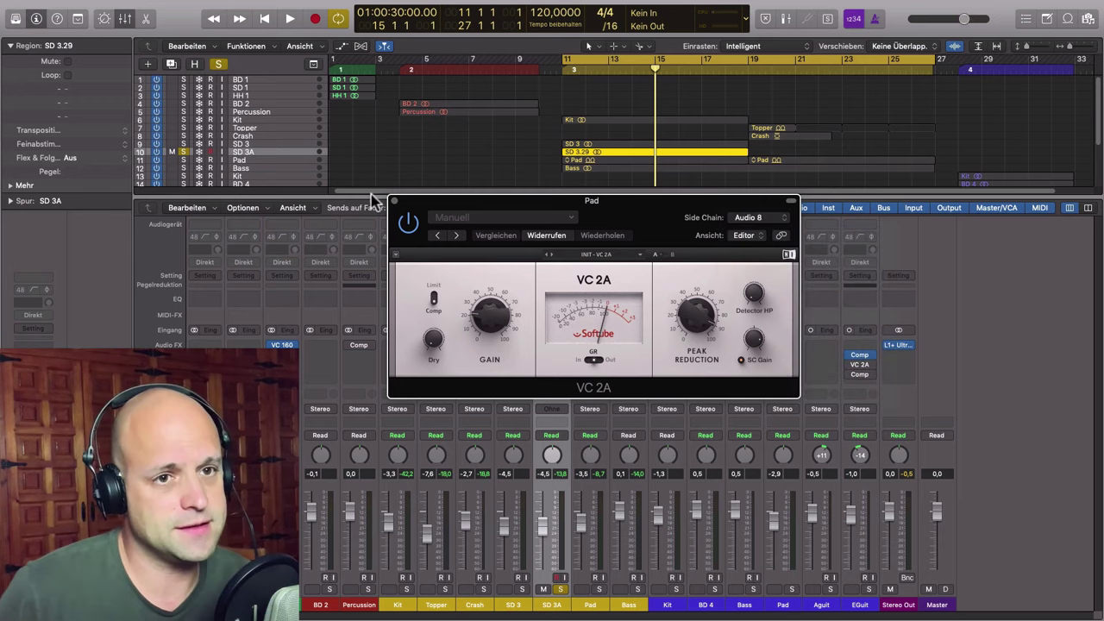
left_click(394, 201)
- Copy the SD 3A region to bar 19 and take the SD 3A track out of solo
left_click_drag(602, 155, 787, 157)
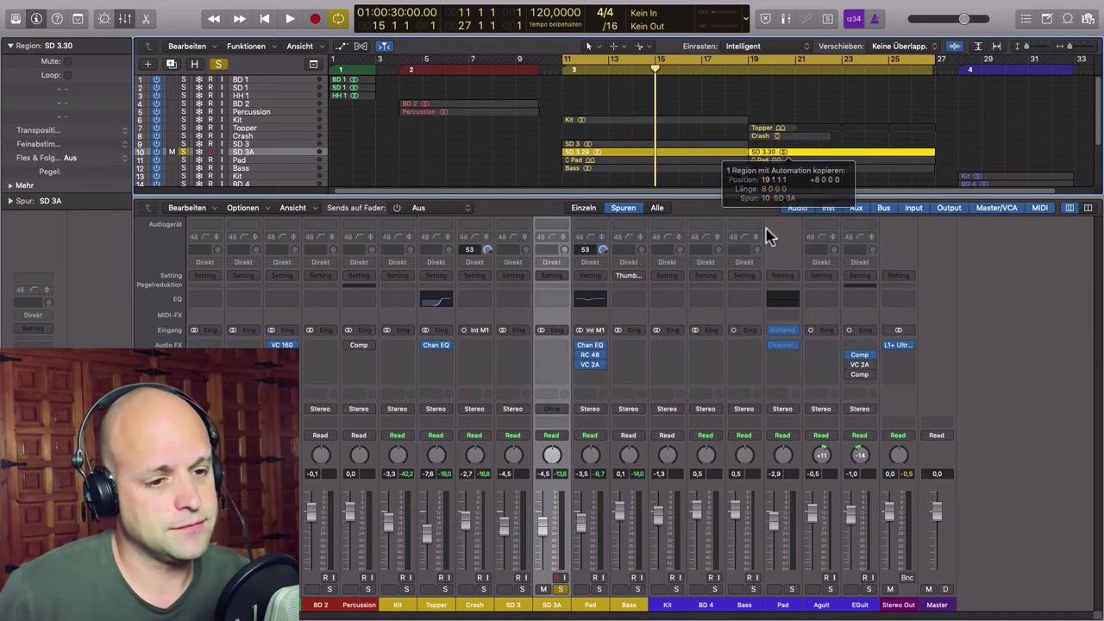
left_click(561, 590)
- Set the cycle range to bars 19 to 27 and play it, soloing the Pad temporarily to hear the ducking
left_click_drag(563, 59, 751, 180)
key("space")
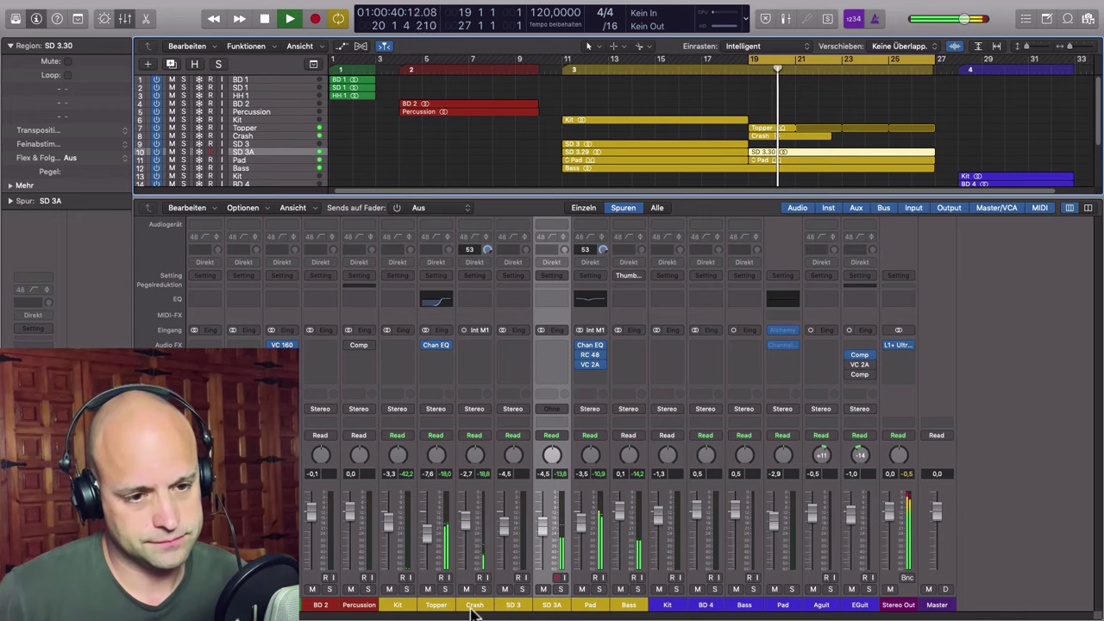
left_click(599, 589)
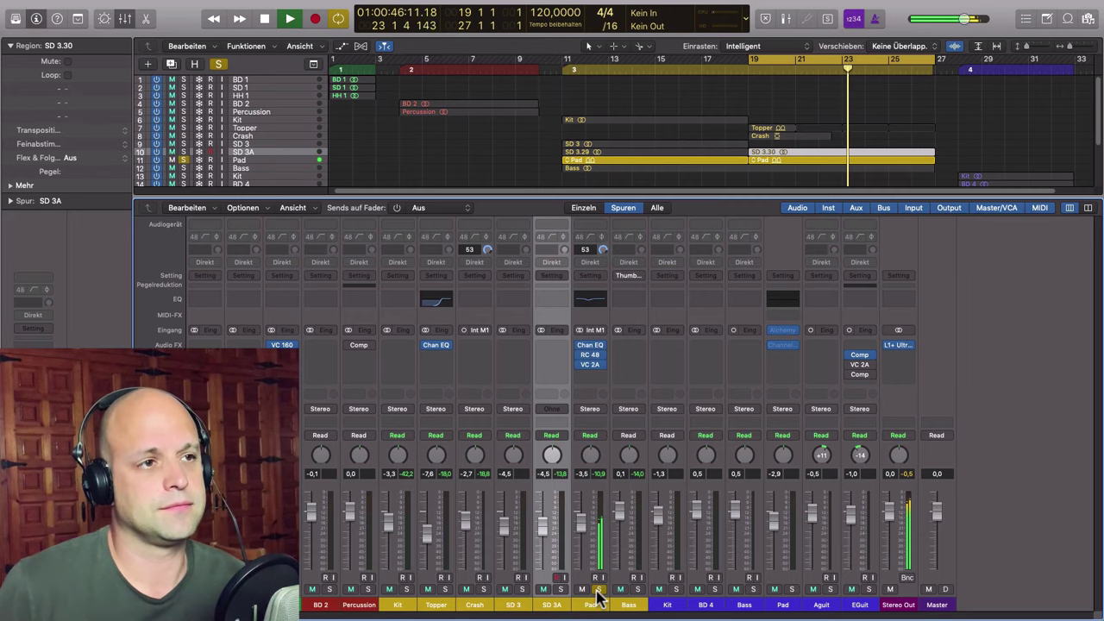
left_click(599, 590)
key("space")
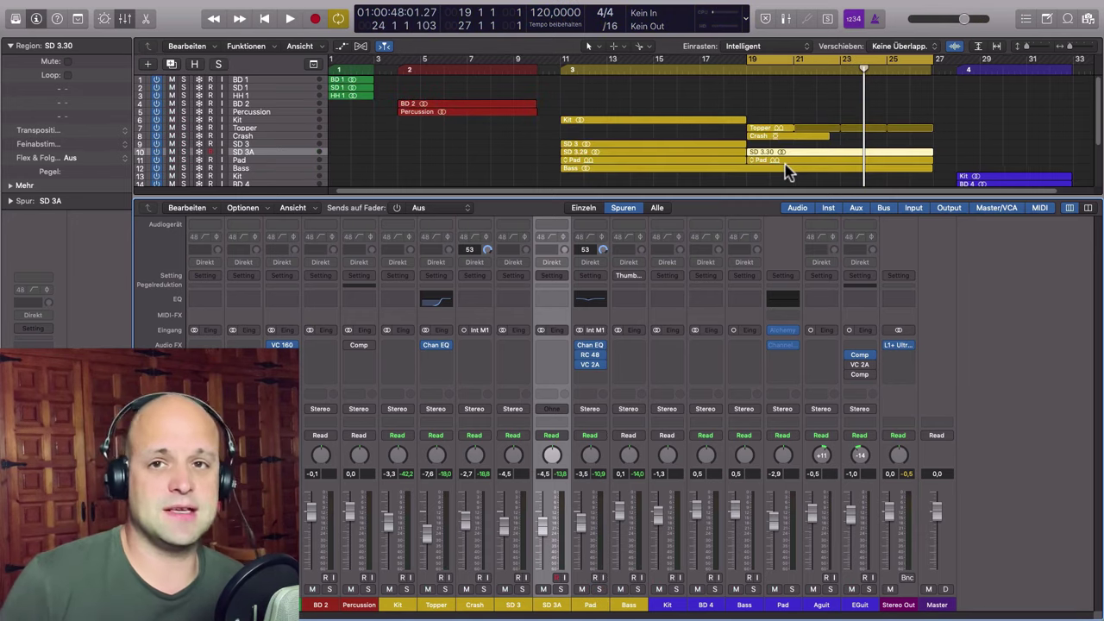
- Play from bar 19 to hear the Pad ducked by the rearranged SD 3A trigger hits
left_click_drag(728, 101, 883, 160)
key("super+Left")
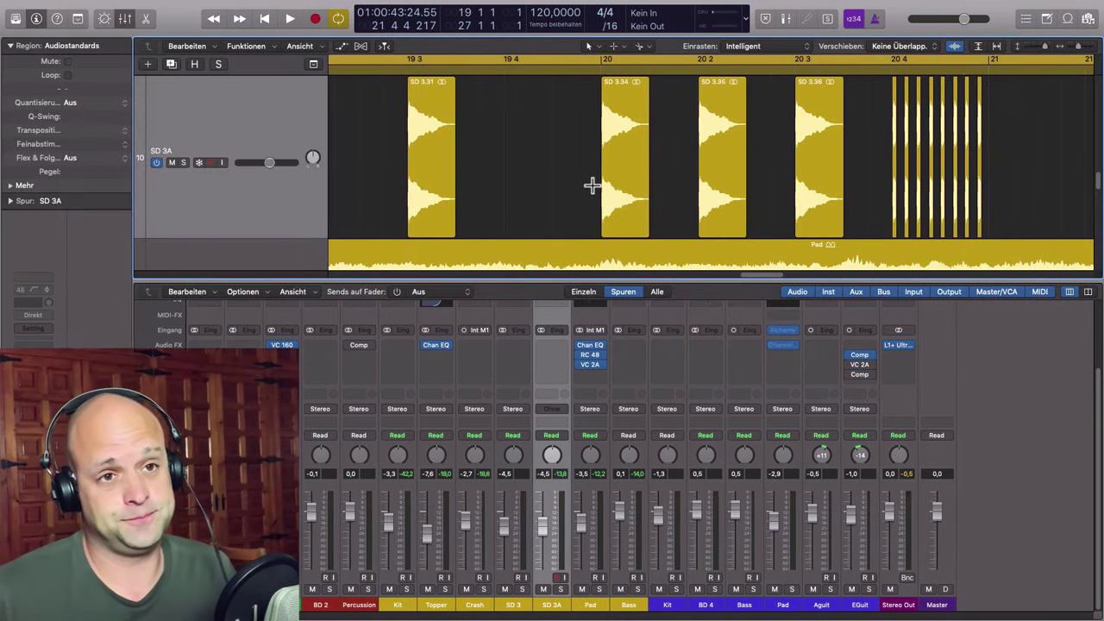
key("space")
scroll(631, 219, "down", 1)
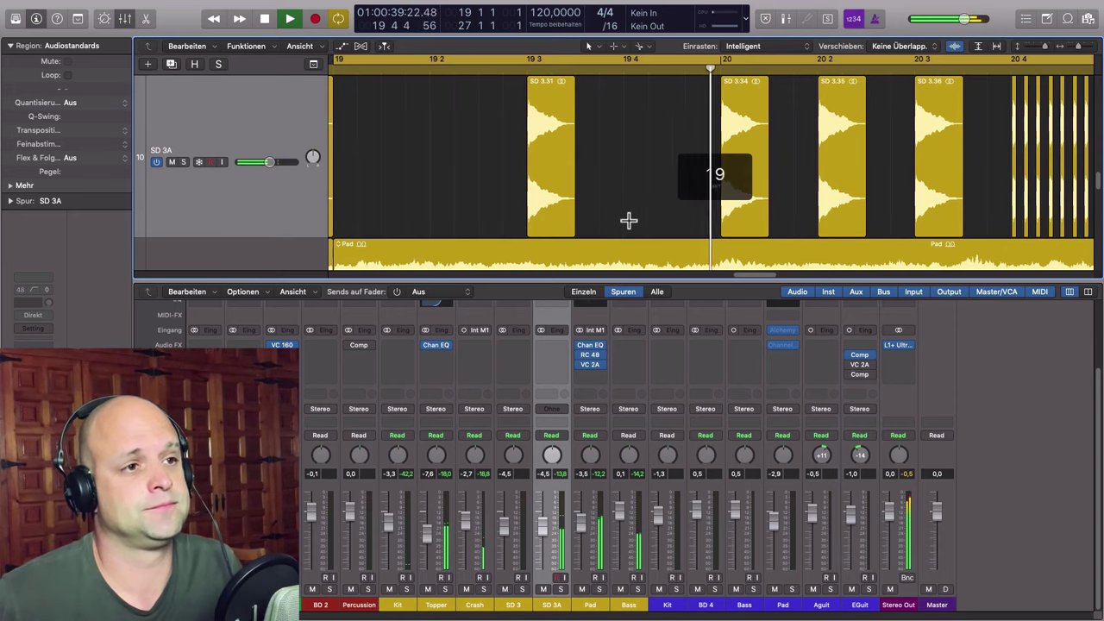
scroll(629, 221, "right", 2)
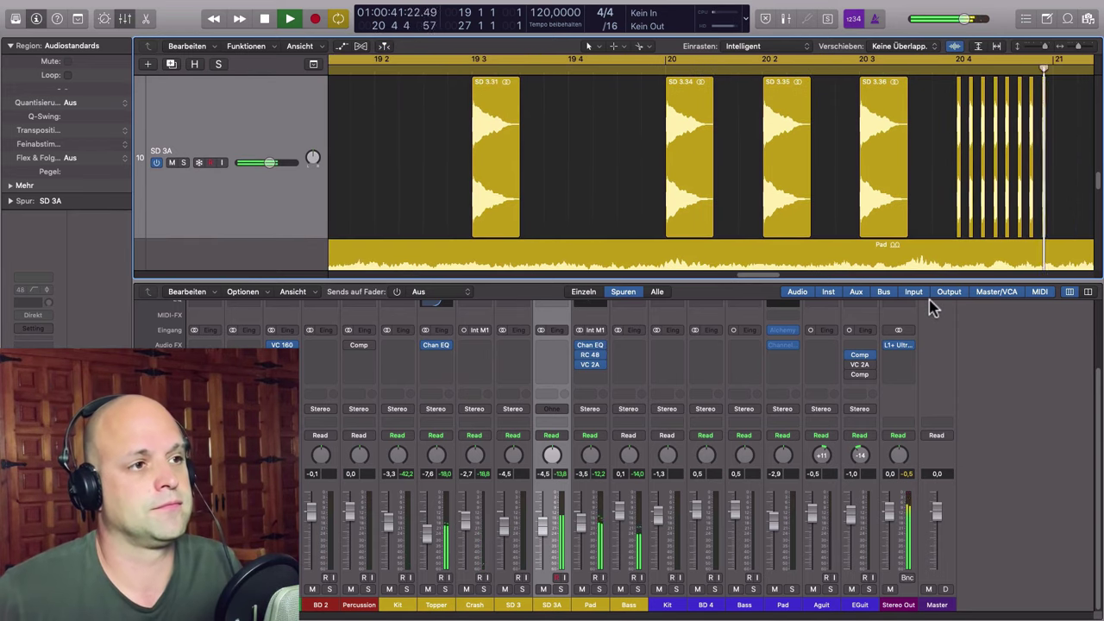
key("space")
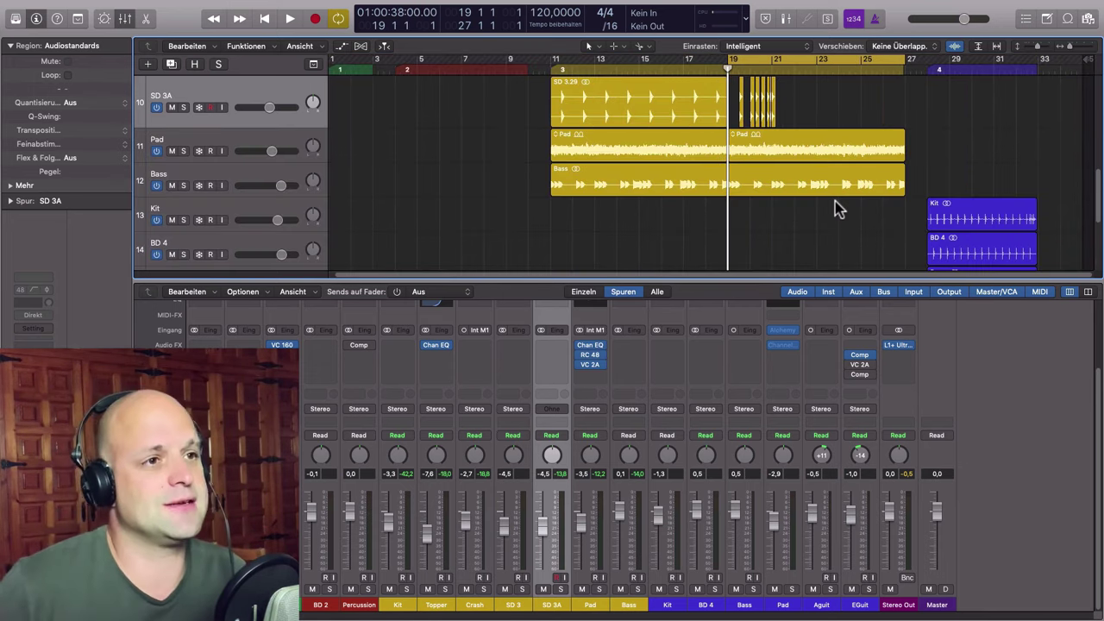
- Set the cycle range to section 4 starting at bar 28 and play its tracks, selecting the Bass
key("super+u")
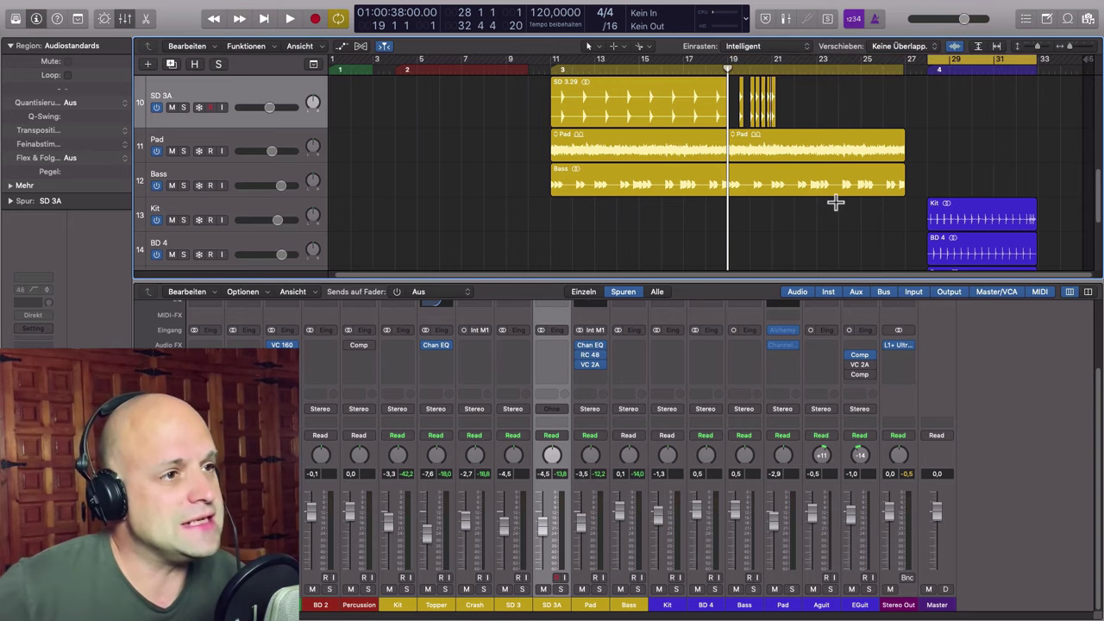
scroll(878, 154, "up", 3)
scroll(963, 189, "down", 5)
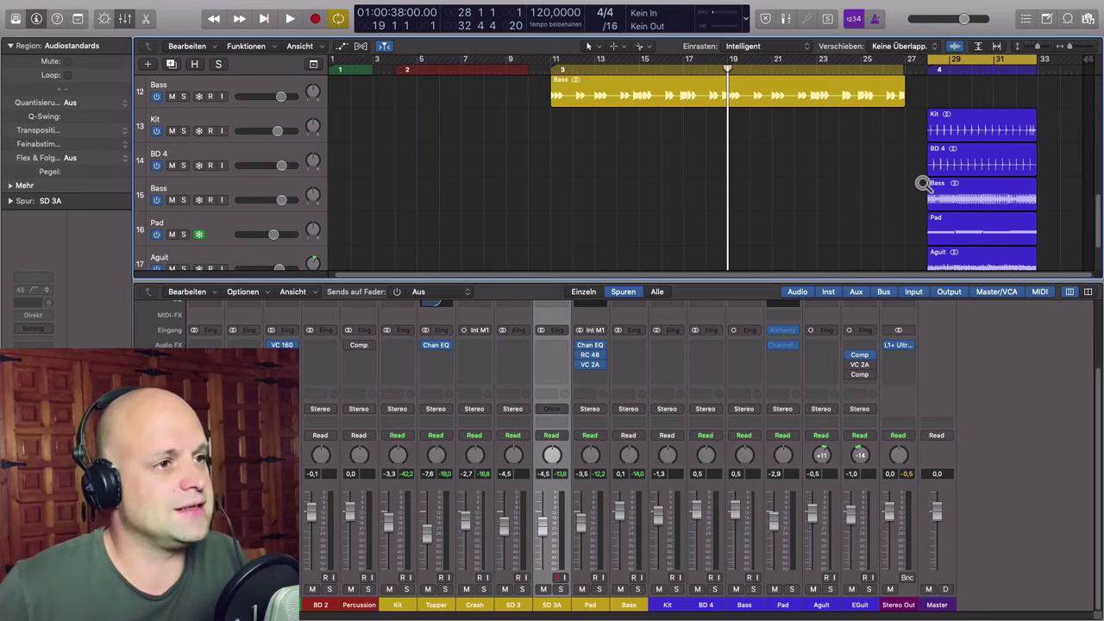
scroll(920, 189, "down", 2)
key("space")
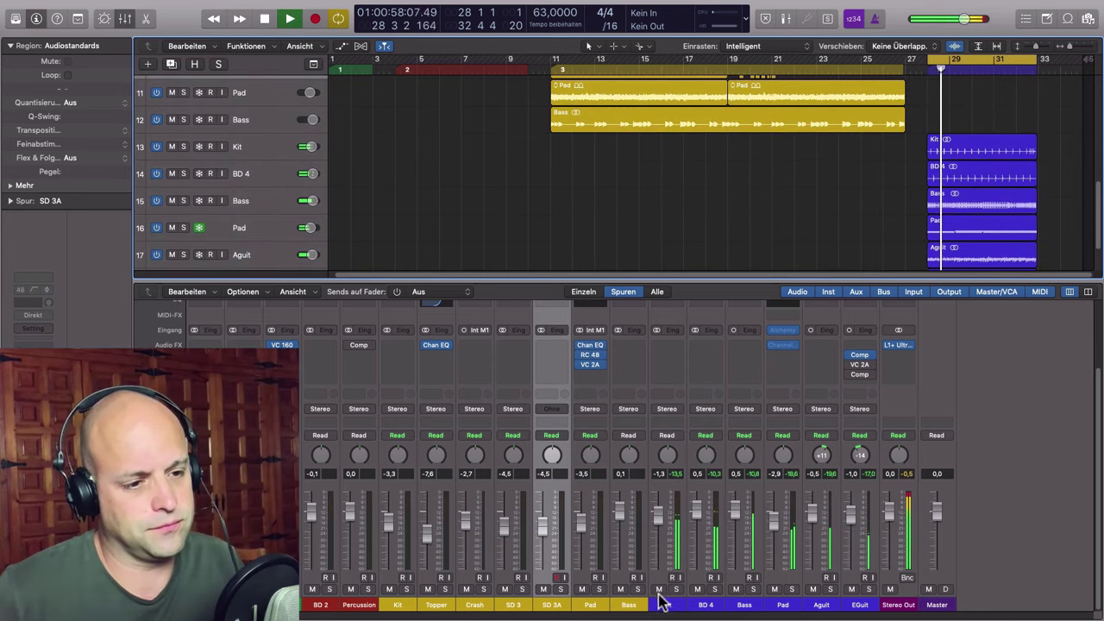
left_click(745, 605)
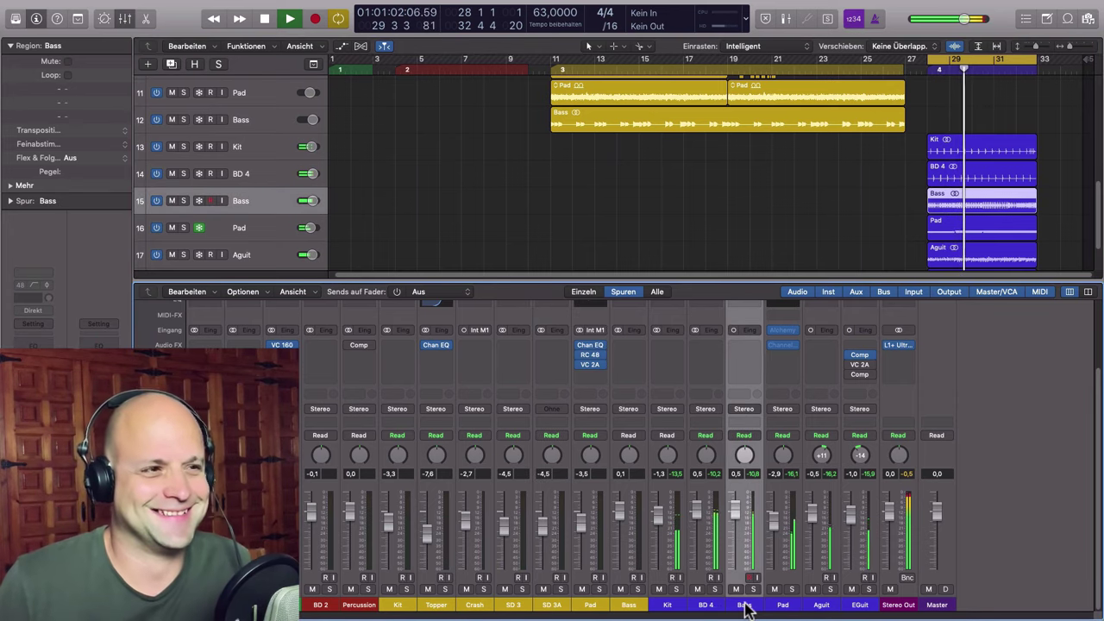
scroll(894, 249, "down", 2)
scroll(894, 249, "down", 3)
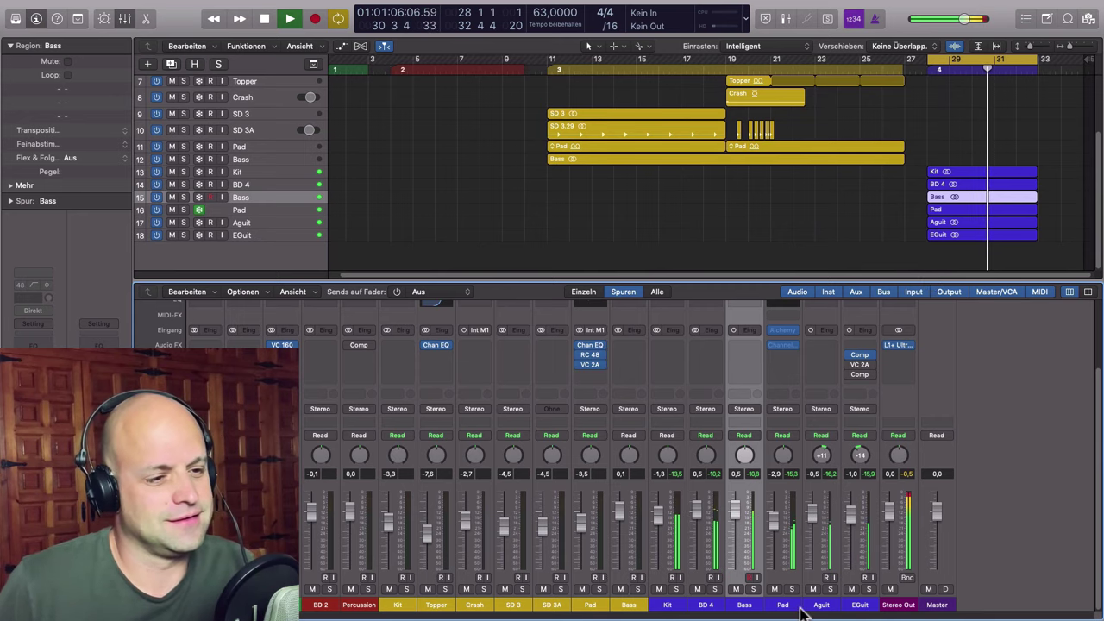
key("space")
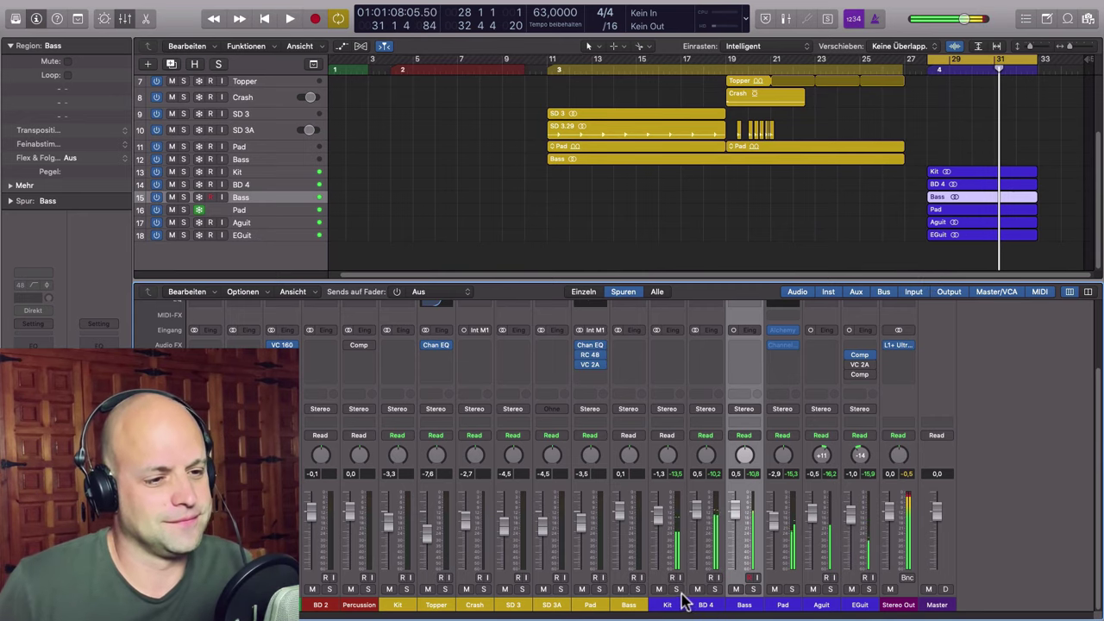
- Solo the Kit, BD 4 and Bass tracks of section 4, keeping the Bass channel selected
left_click_drag(676, 590, 753, 603)
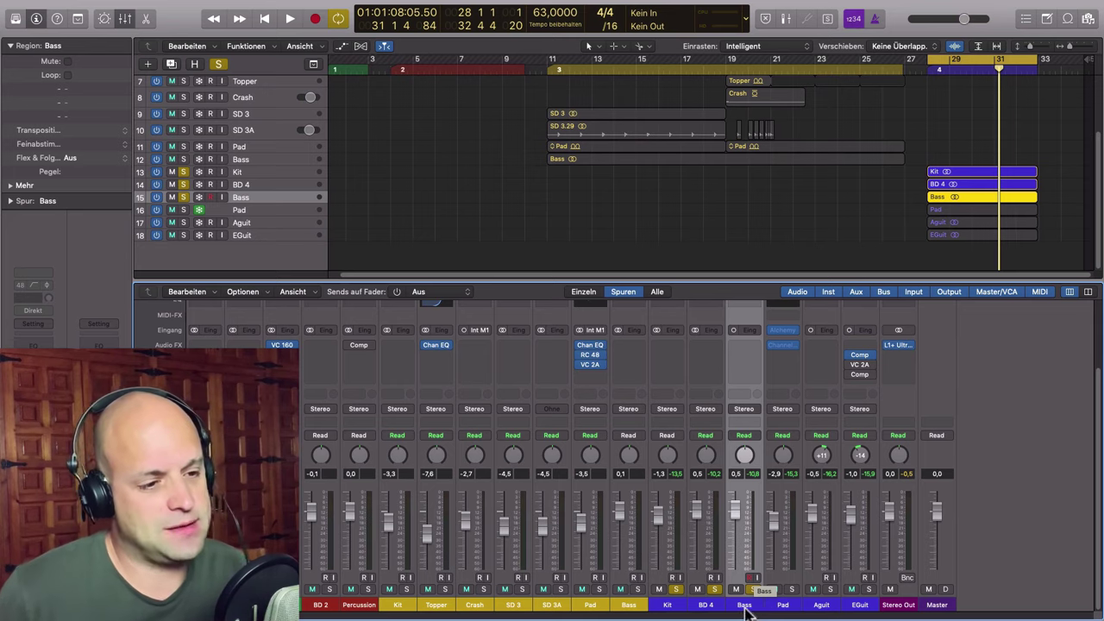
left_click(706, 605)
left_click(745, 606)
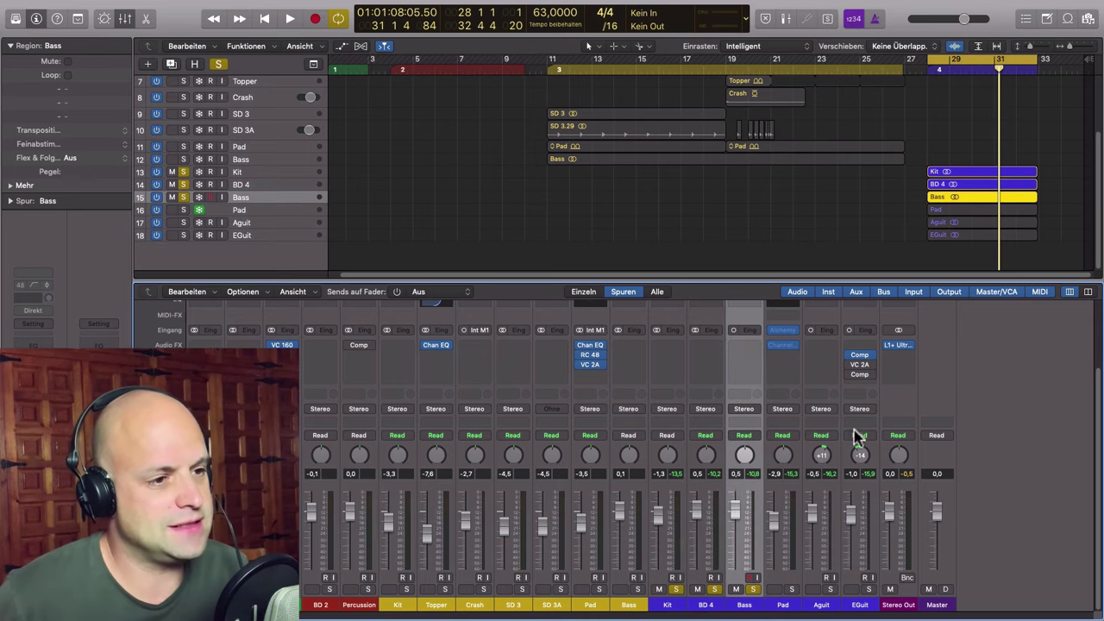
- Insert a Compressor on the Bass channel and position its window clear of the Bass channel's fader
left_click(753, 346)
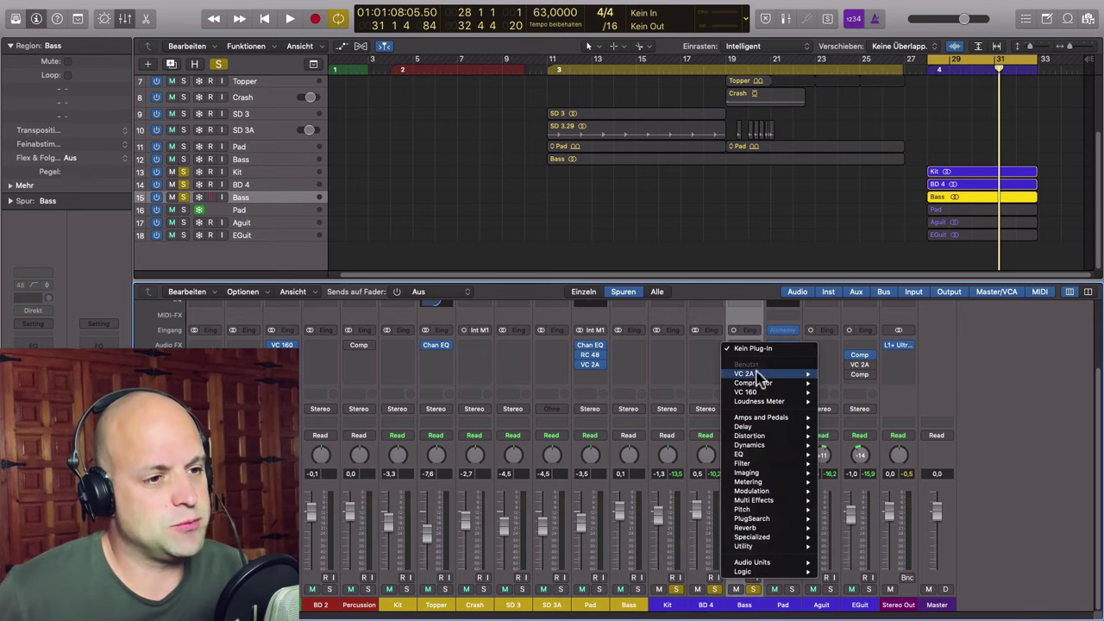
left_click(841, 389)
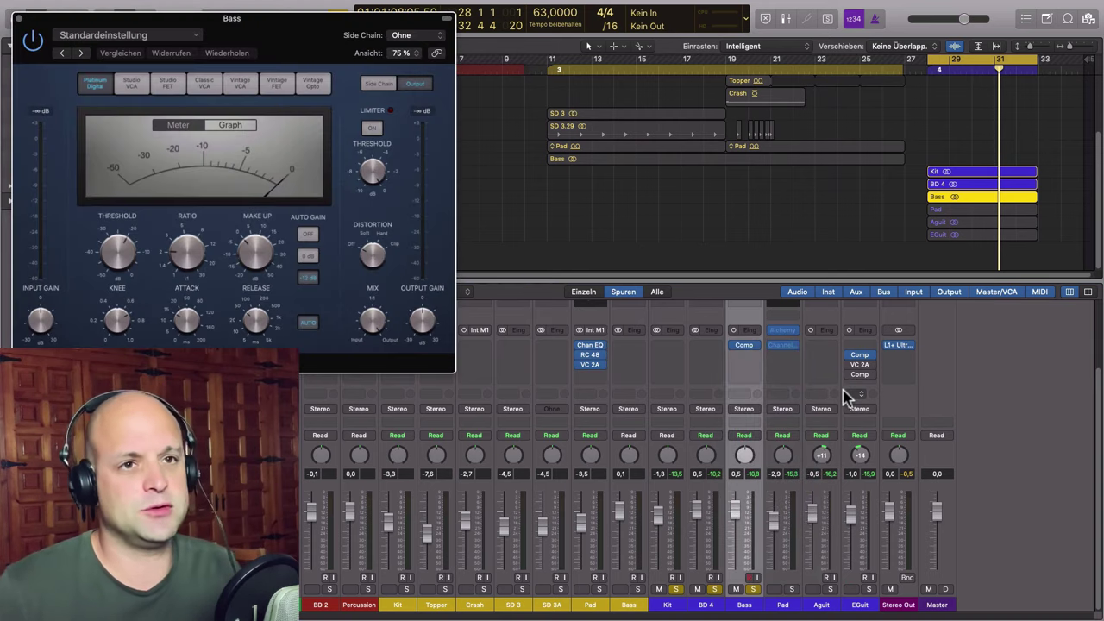
left_click_drag(303, 42, 557, 119)
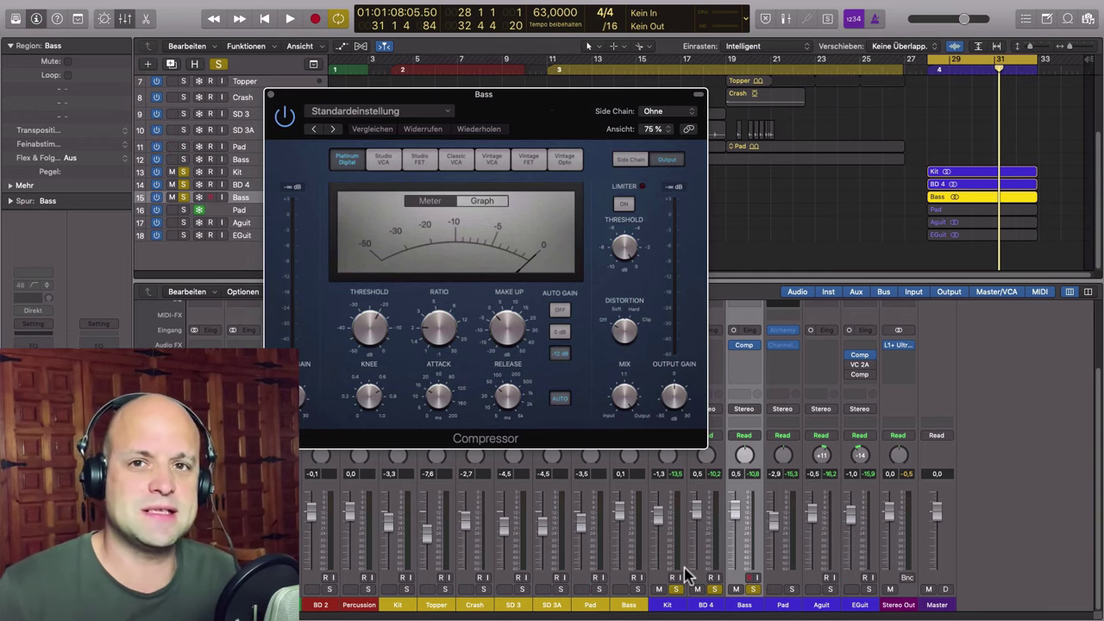
left_click_drag(546, 118, 568, 105)
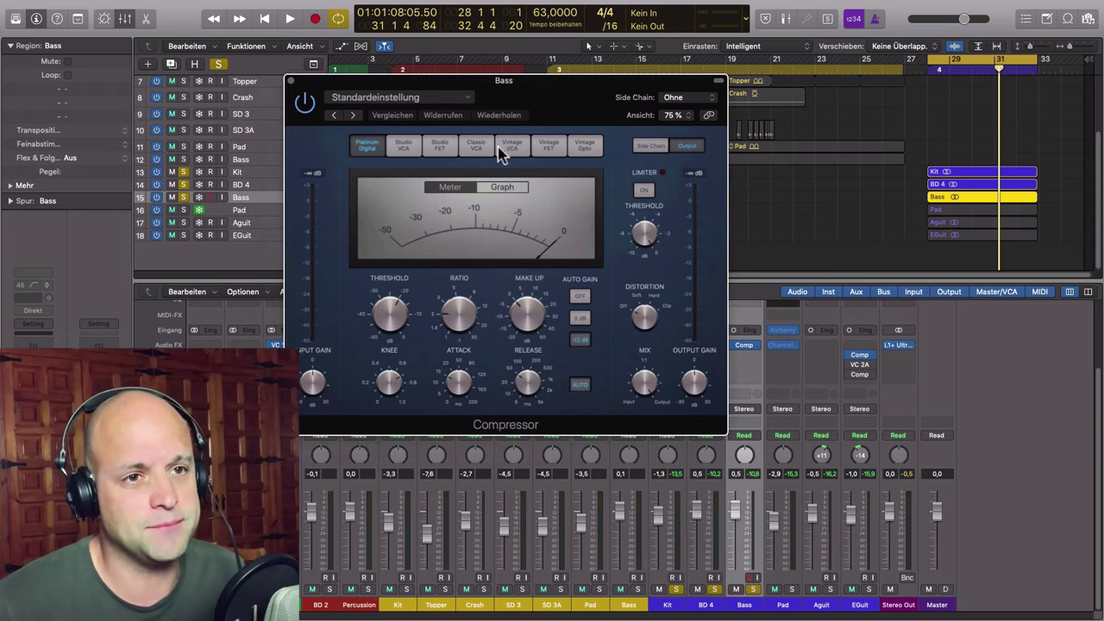
- Switch the Bass compressor to the Studio FET model
left_click(440, 147)
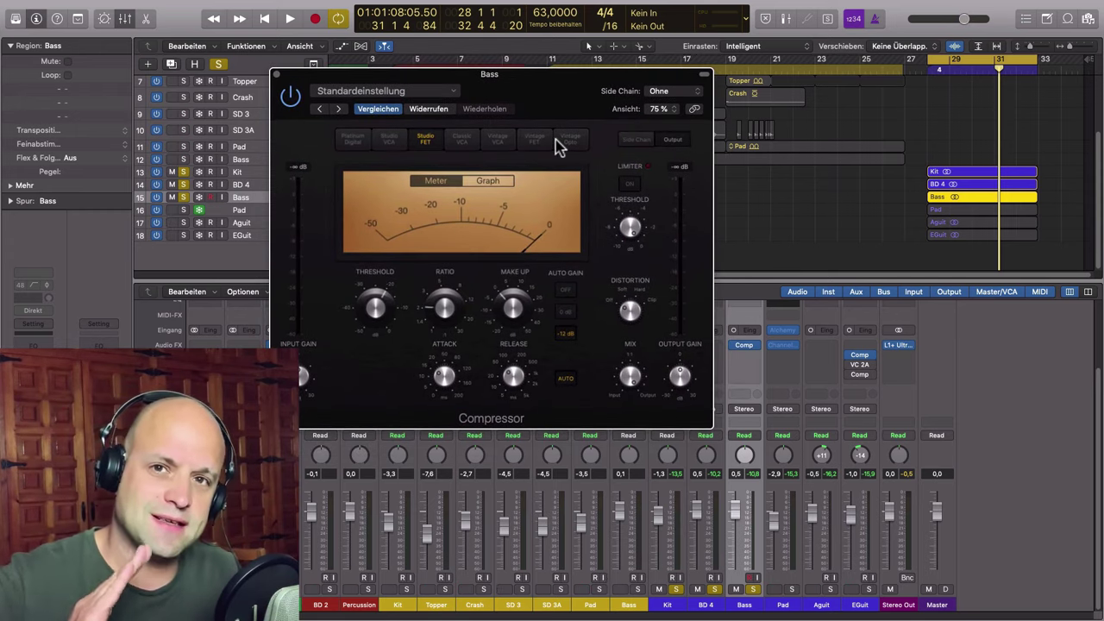
left_click_drag(552, 92, 572, 80)
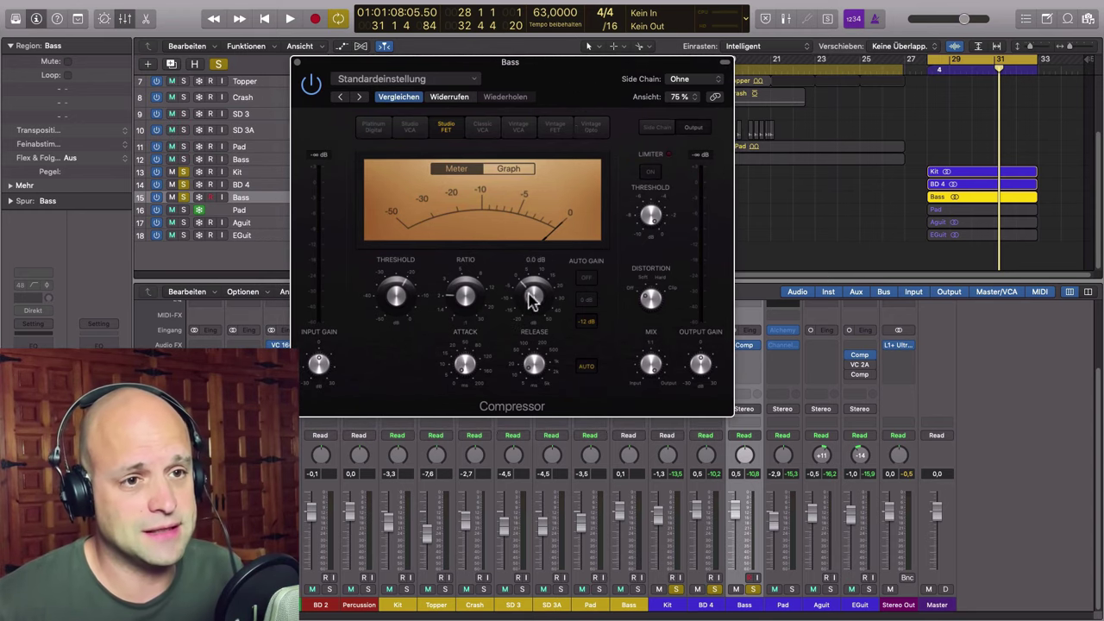
left_click_drag(526, 293, 462, 281)
left_click_drag(445, 237, 444, 230)
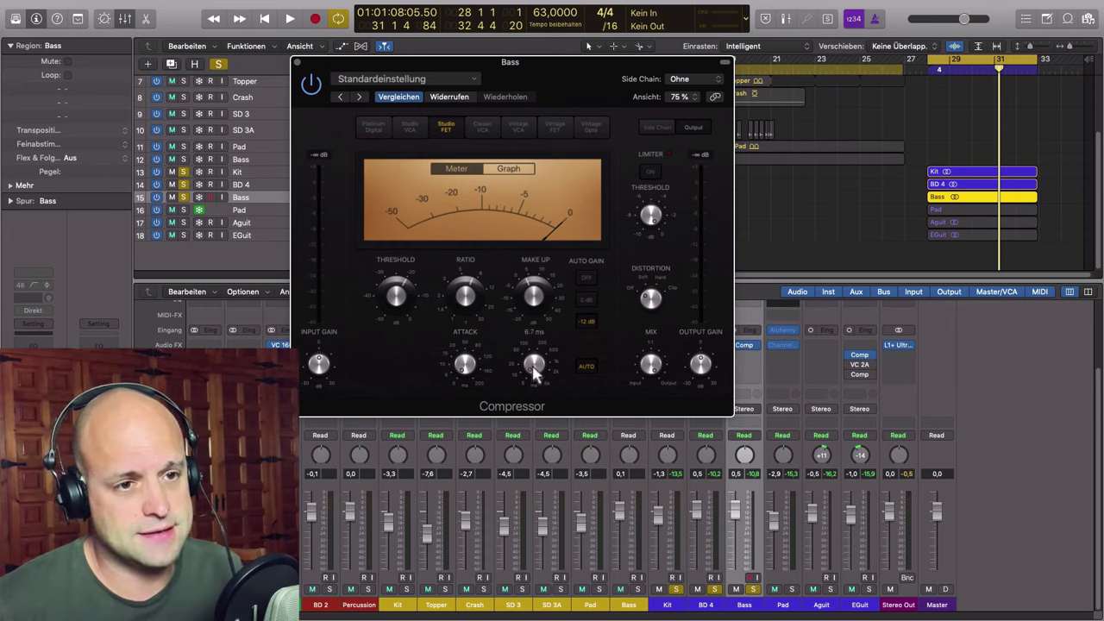
- Turn off the auto gain and automatic release on the Bass compressor and lower its threshold
left_click(586, 278)
left_click_drag(394, 296, 398, 303)
- Set the Bass compressor's side chain source to BD 4 (Audio 12)
left_click_drag(575, 100, 591, 124)
left_click(726, 128)
mouse_move(690, 143)
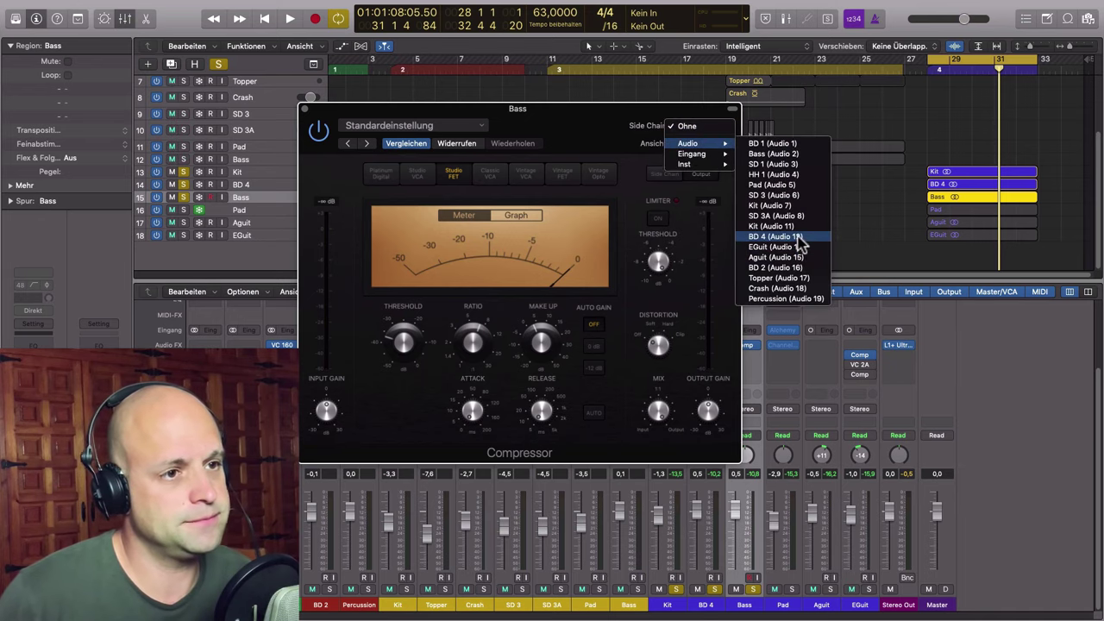
left_click(799, 237)
left_click_drag(596, 127, 743, 117)
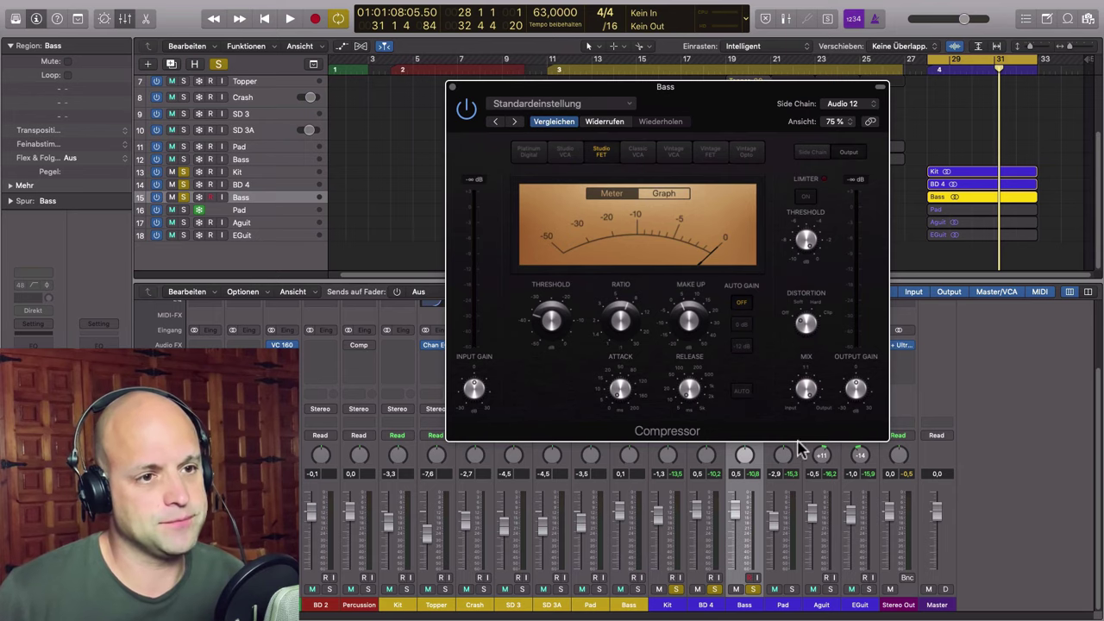
- During playback, set the Bass compressor's attack to about 8.5 ms and release to about 390 ms, viewing its gain reduction as a graph
key("space")
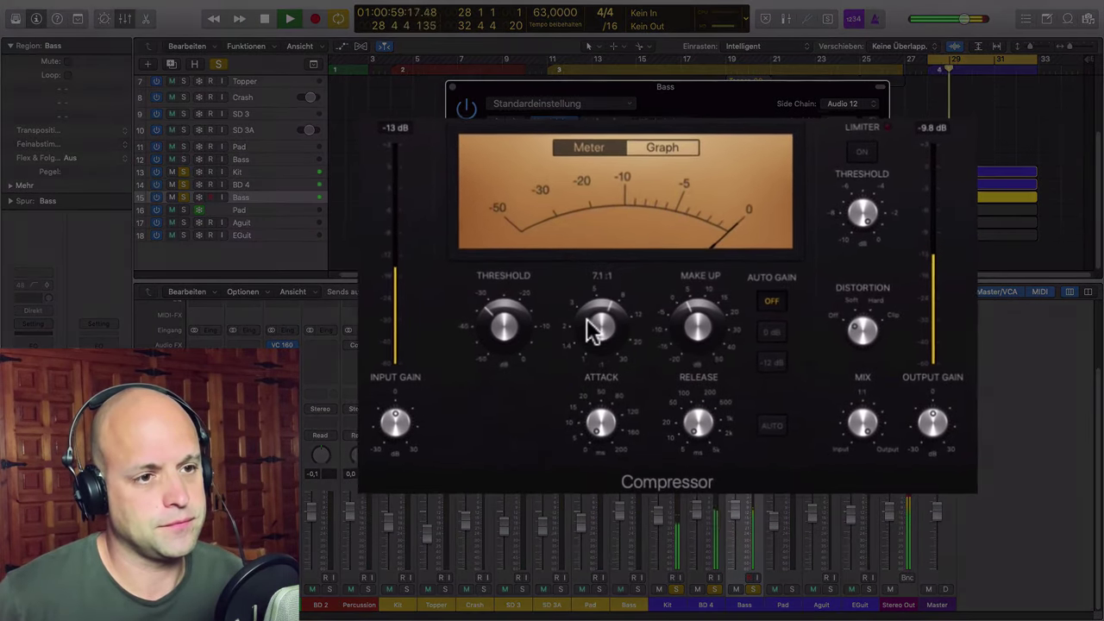
left_click_drag(596, 426, 593, 416)
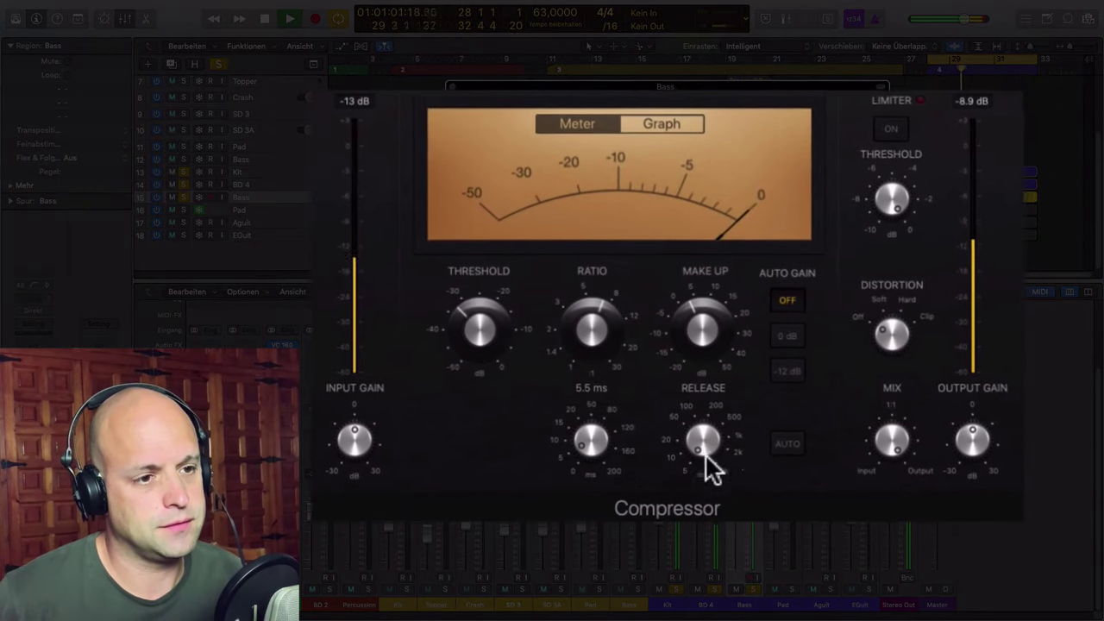
left_click_drag(709, 469, 703, 429)
left_click(662, 122)
left_click_drag(595, 436, 616, 451)
- Fine-tune the Bass compressor to a 6.8:1 ratio, -32 dB threshold and 0.5 dB make-up gain, and stop playback
left_click(589, 332)
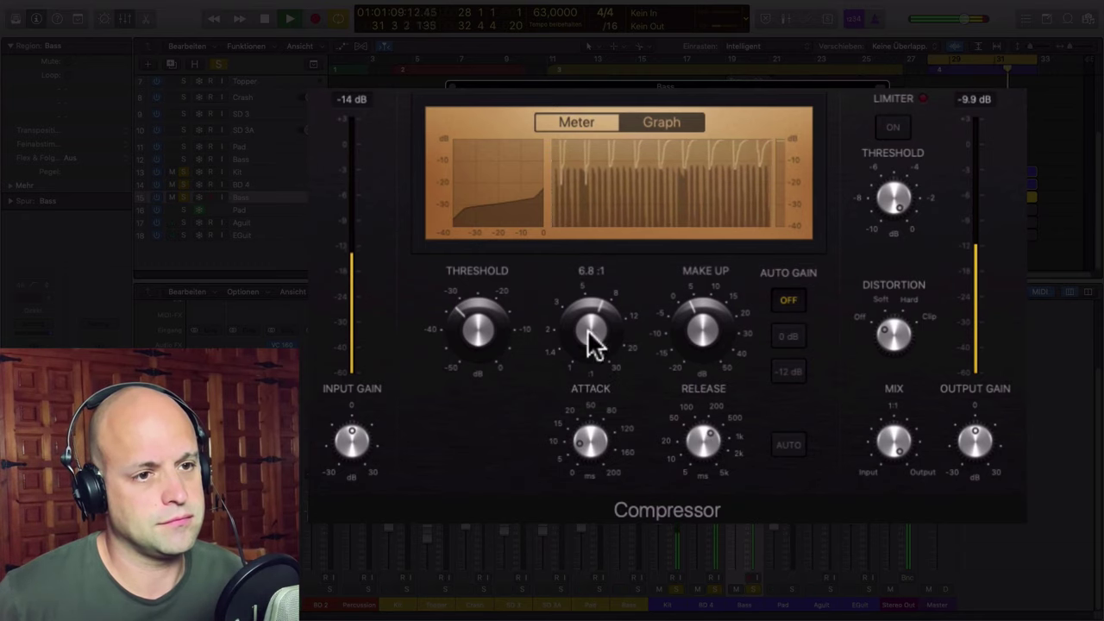
left_click_drag(468, 331, 467, 325)
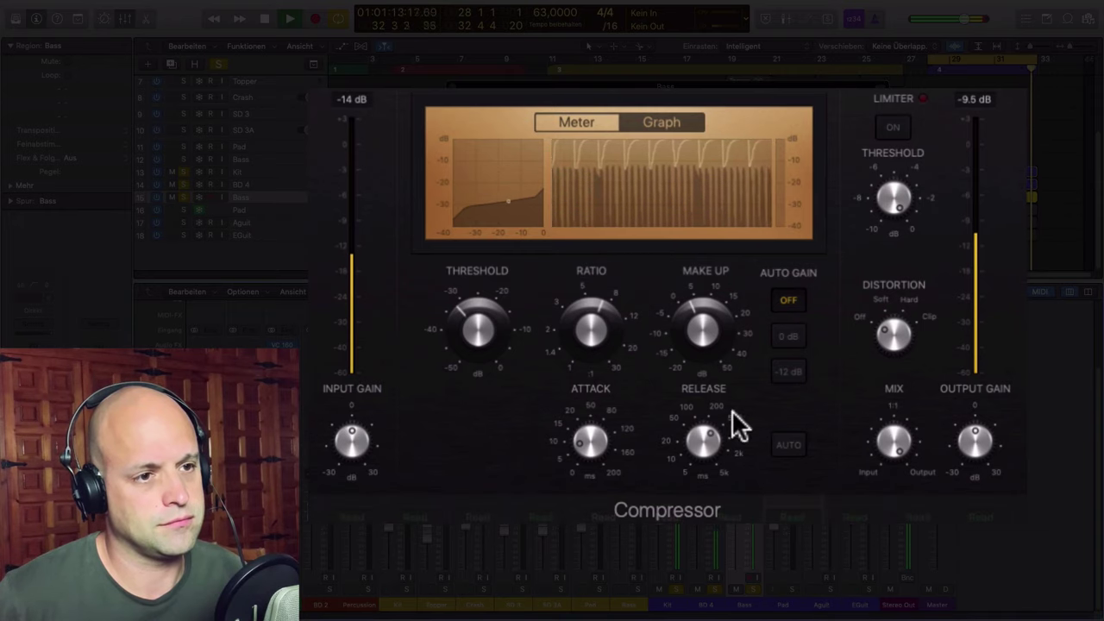
left_click(690, 327)
key("space")
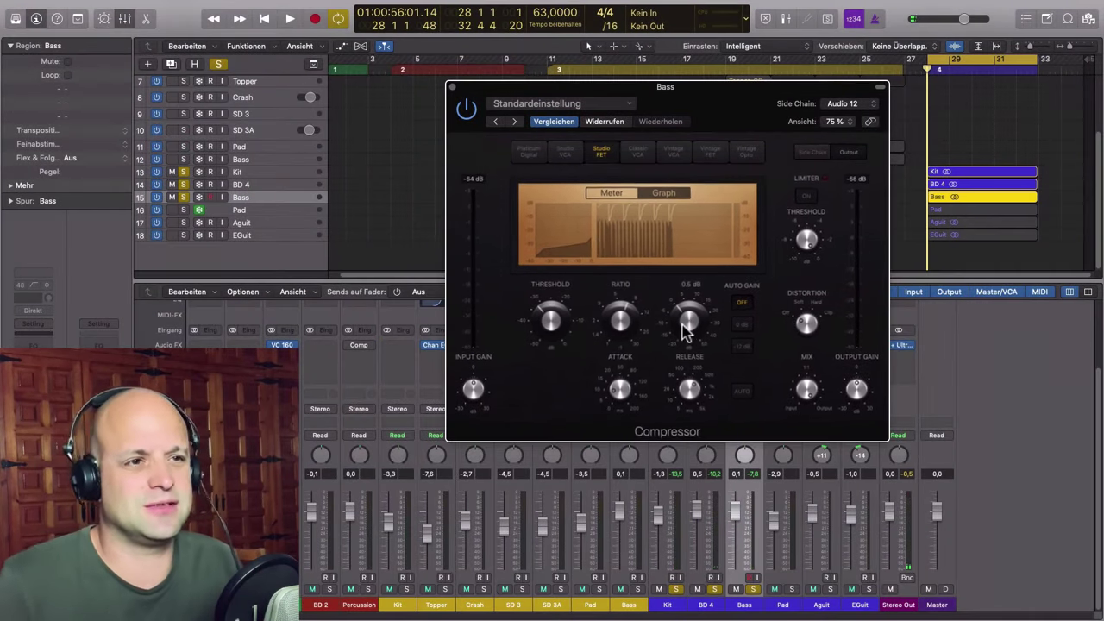
left_click_drag(756, 106, 666, 100)
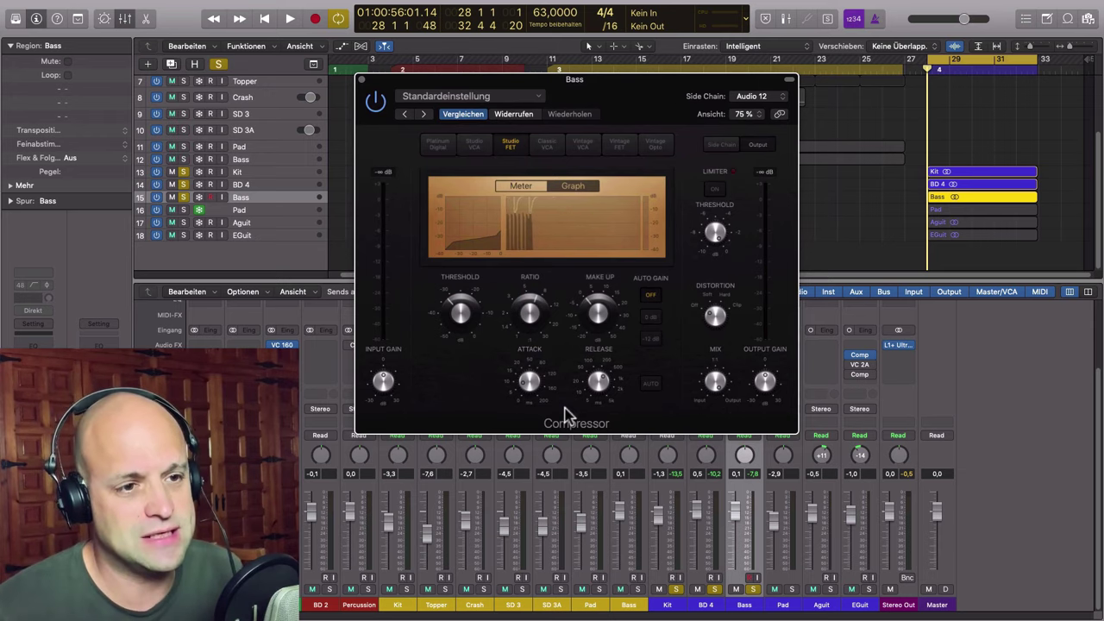
left_click_drag(631, 105, 630, 104)
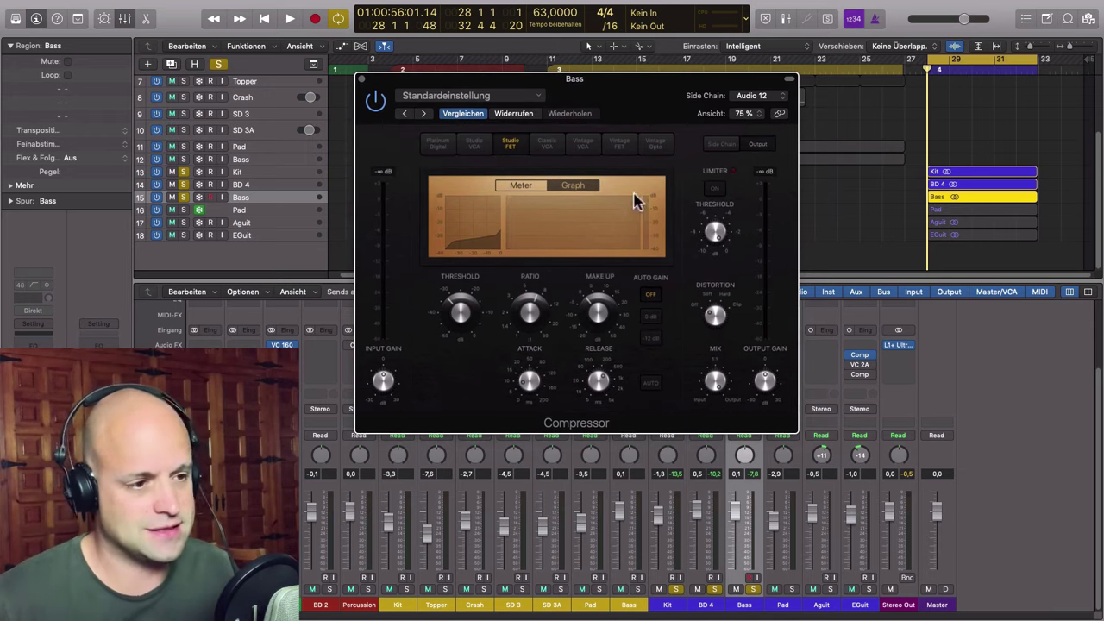
- Switch to the Calculator (Rechner) and divide 60000 by the project tempo of 63
left_click(789, 593)
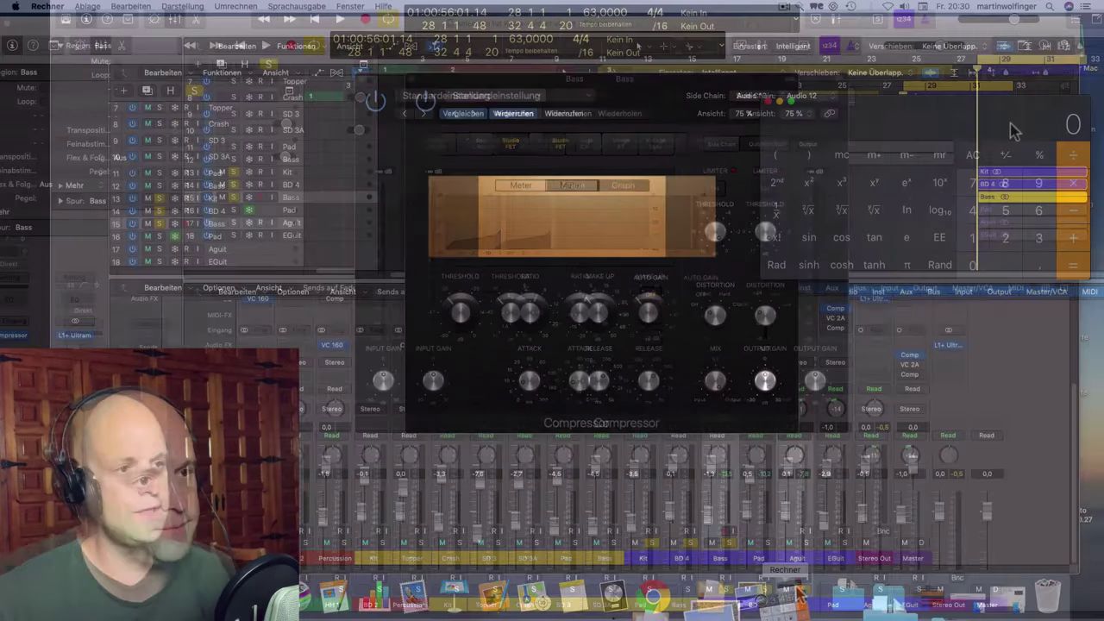
type("60000")
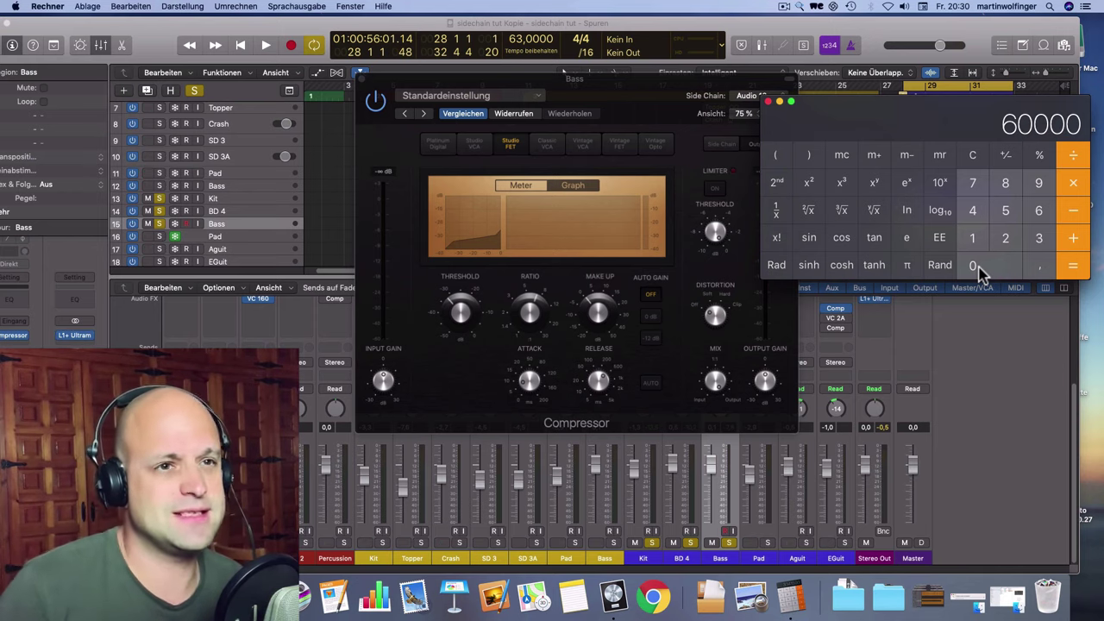
left_click(1038, 210)
left_click(1038, 238)
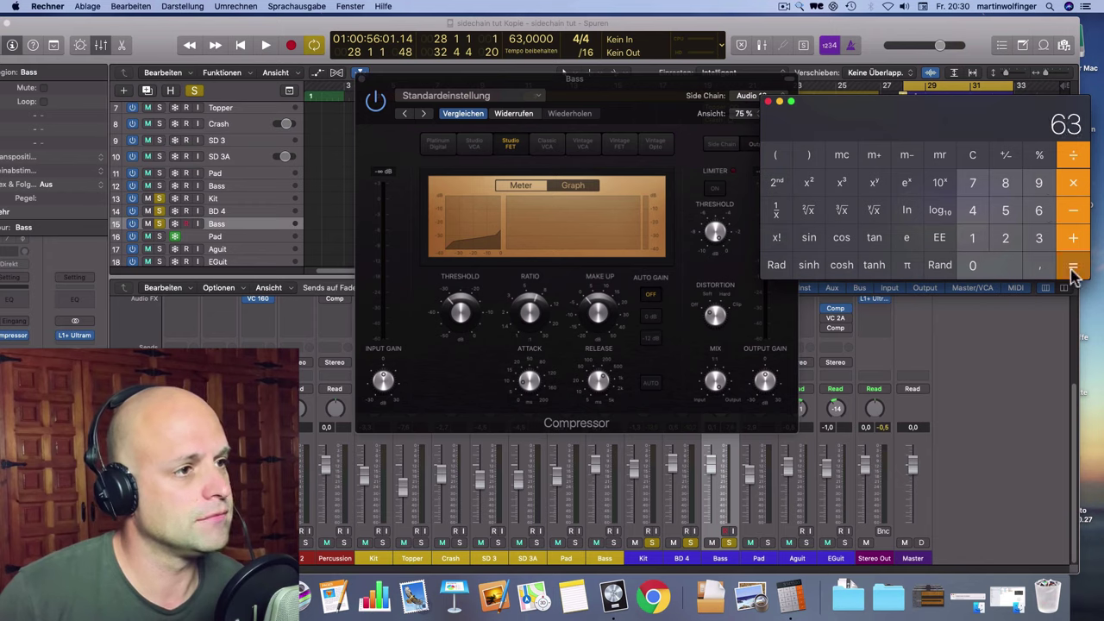
left_click(1073, 266)
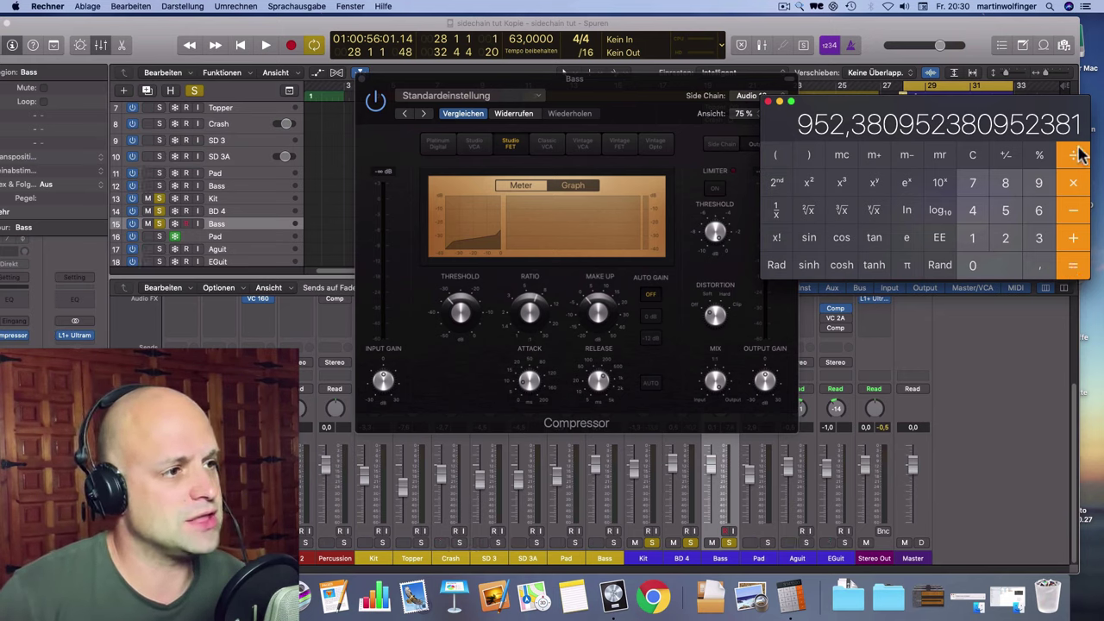
- Halve the calculated beat duration twice by dividing by 2 each time
left_click(1008, 242)
left_click(1072, 267)
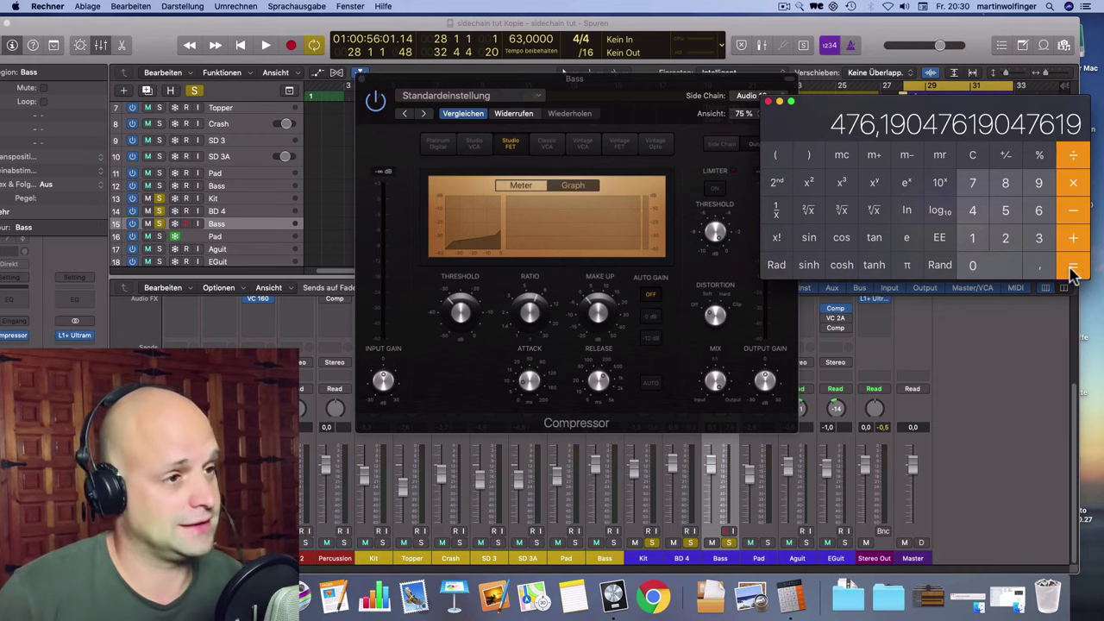
left_click(1075, 154)
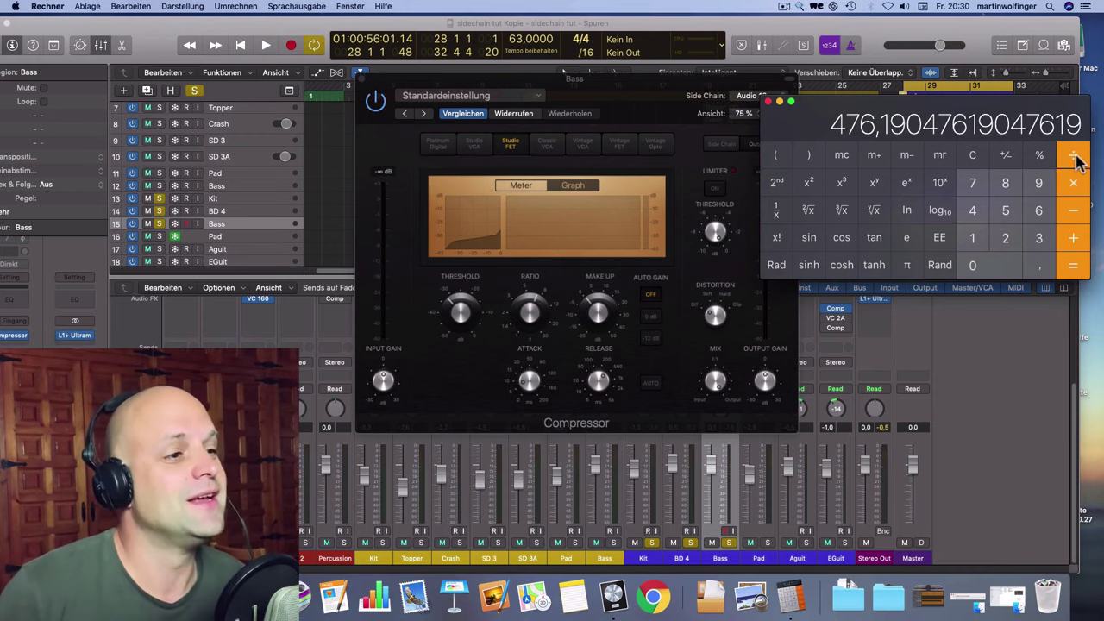
left_click(1006, 238)
left_click(1072, 266)
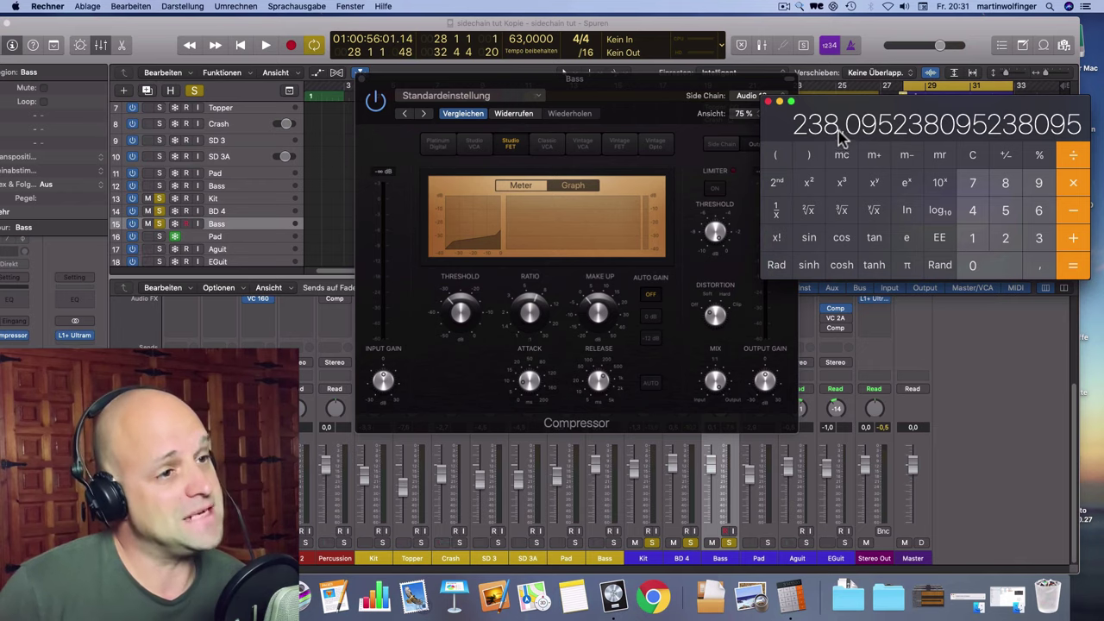
- Close the calculator, shorten the Bass compressor's release toward the calculated 238 ms, and return the project window to full screen
left_click(768, 103)
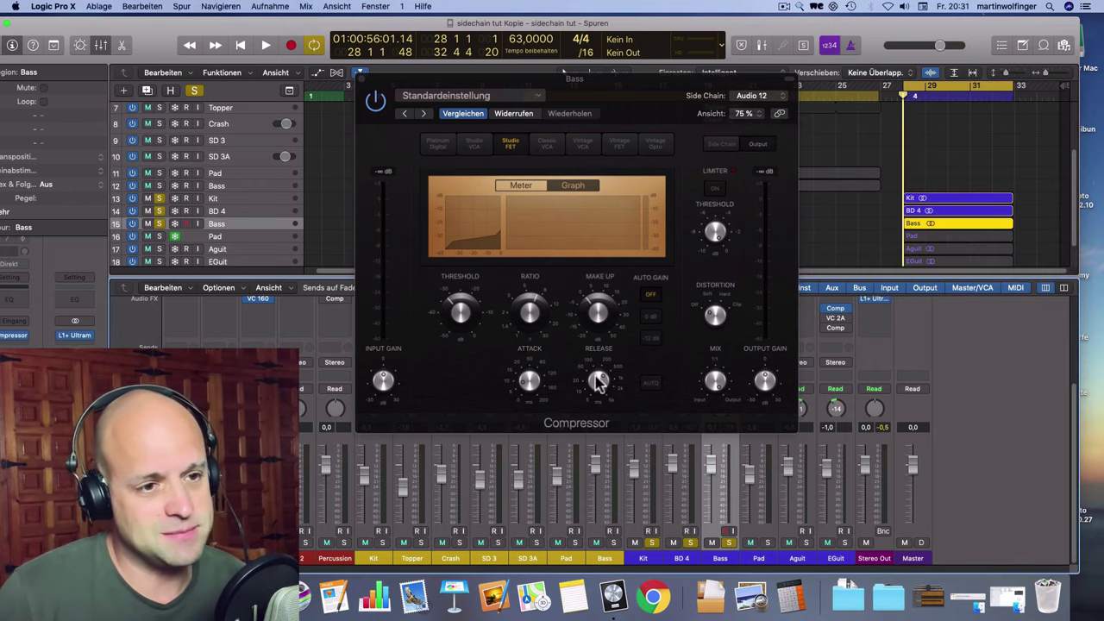
mouse_move(599, 380)
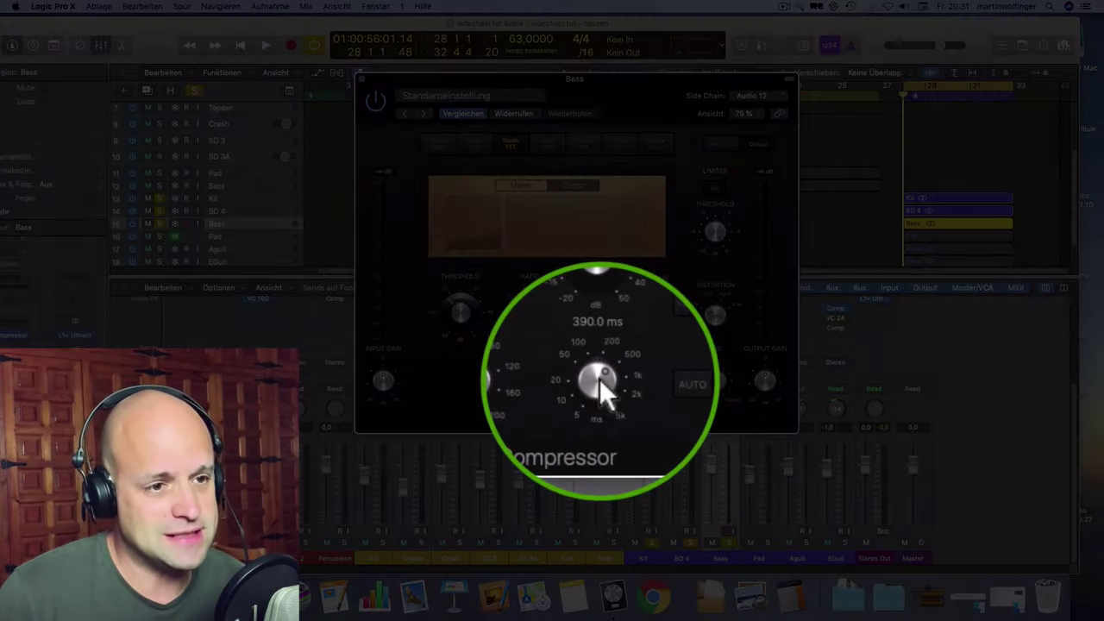
mouse_move(599, 379)
left_mouse_down()
mouse_move(602, 398)
mouse_move(602, 383)
left_mouse_up()
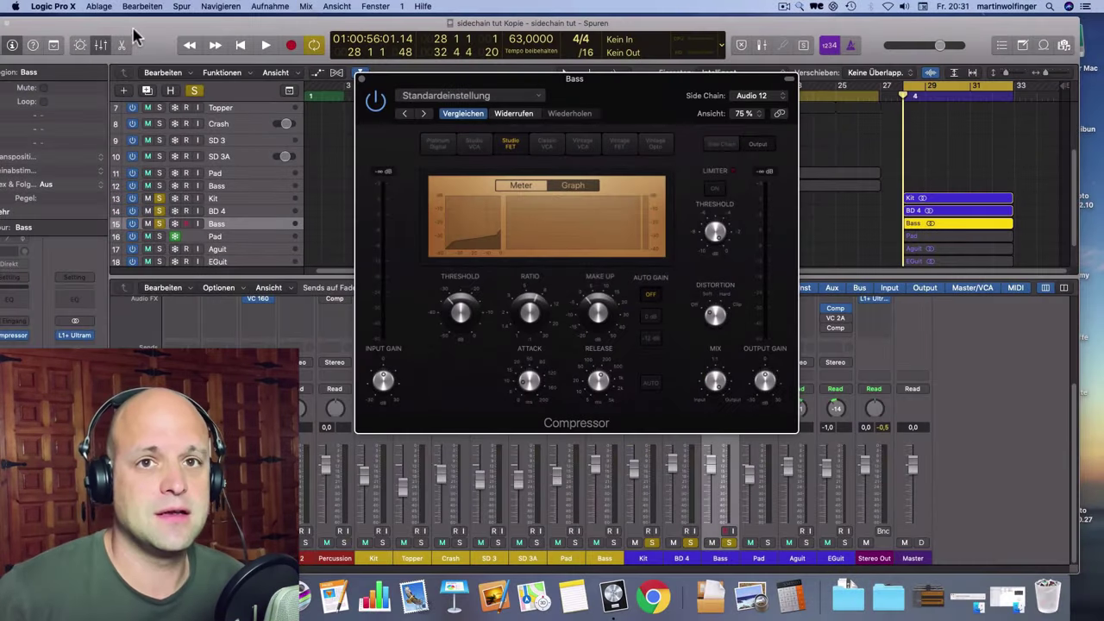
left_click_drag(133, 29, 287, 26)
left_click(163, 22)
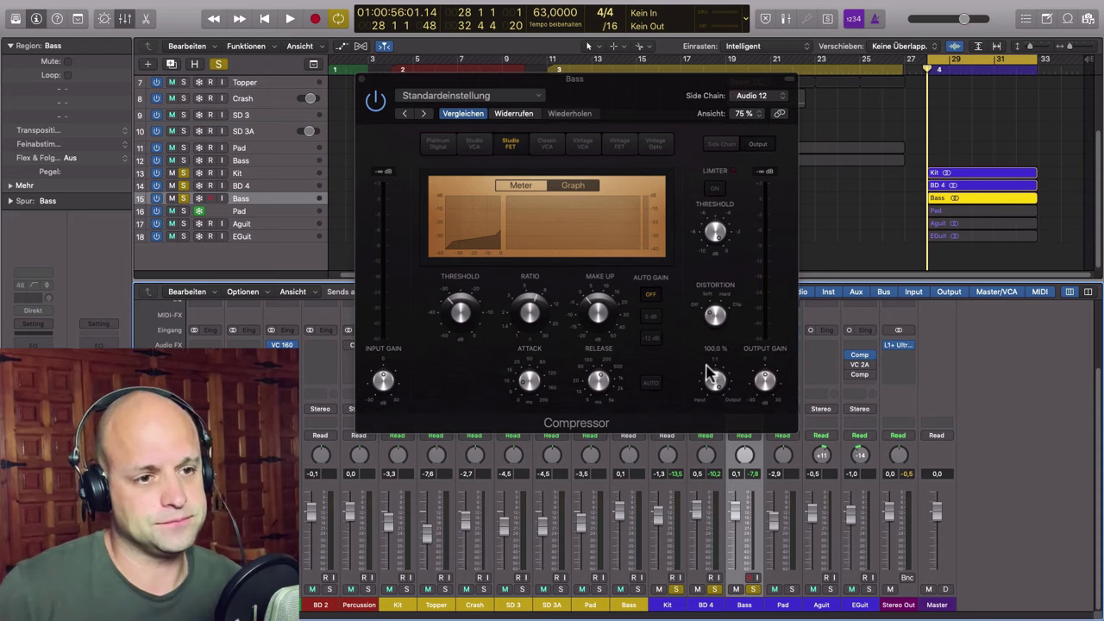
- Lower the Bass compressor's threshold during playback and compare the soloed tracks with the compressor bypassed and active
key("space")
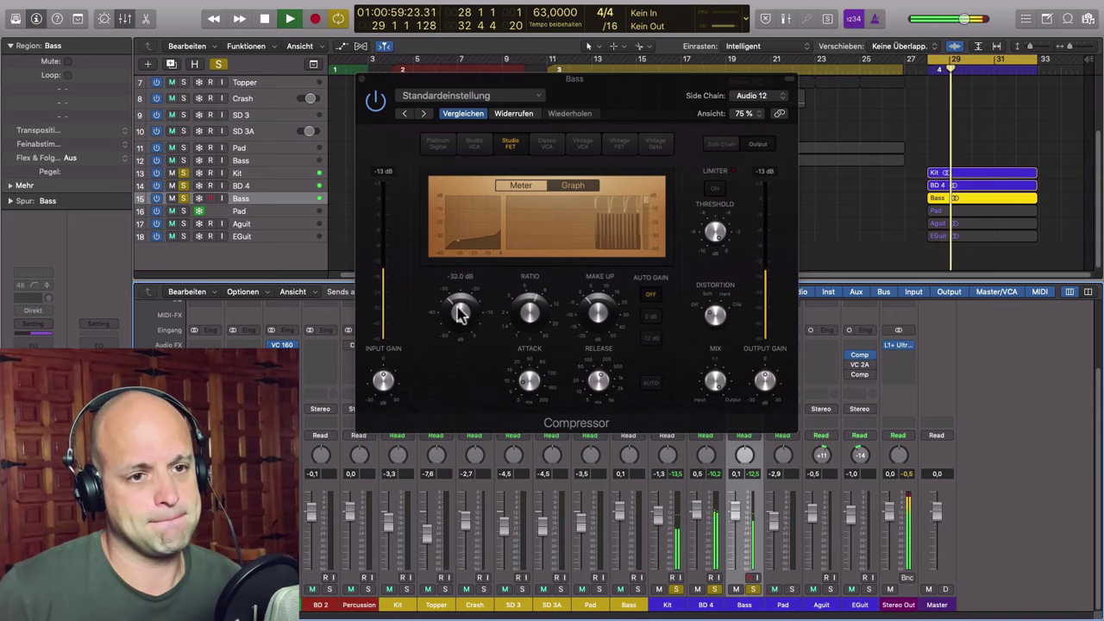
left_click_drag(460, 313, 462, 327)
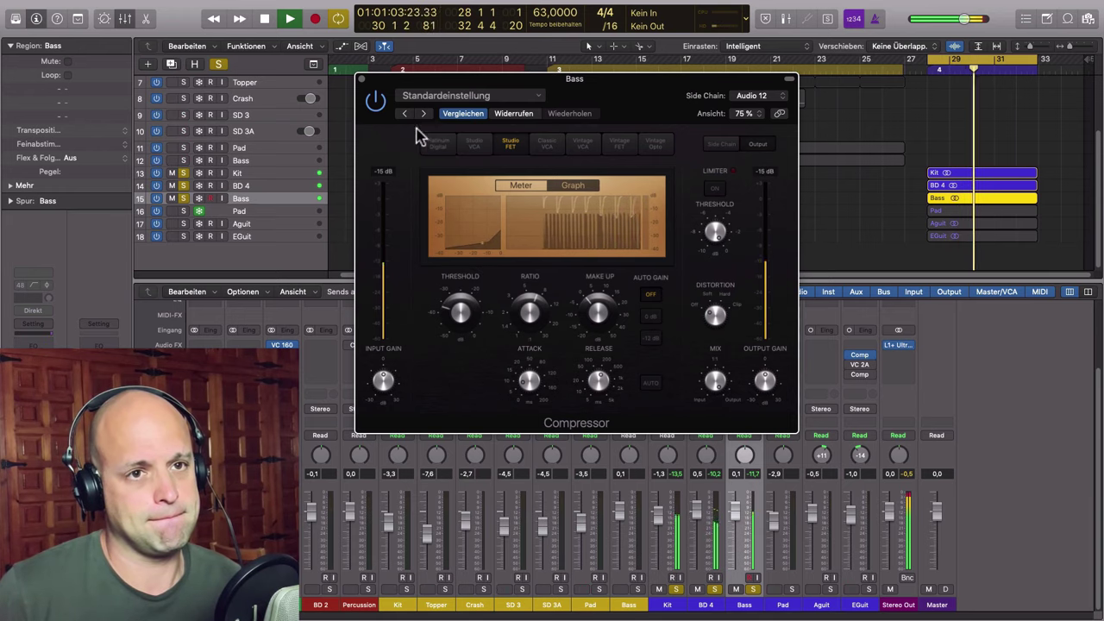
left_click(375, 101)
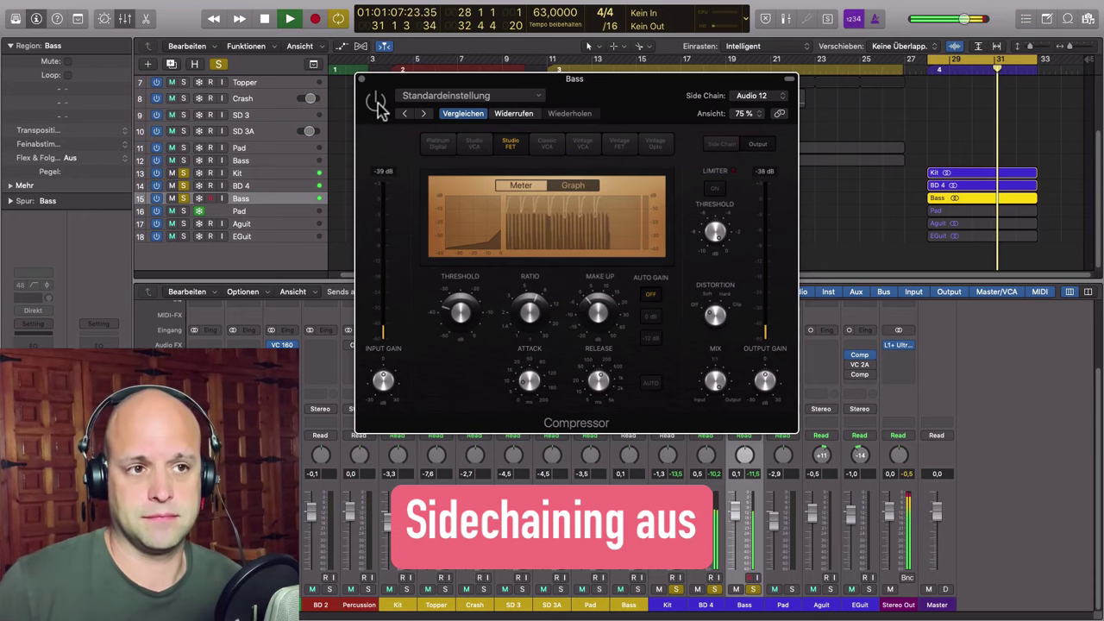
left_click(375, 101)
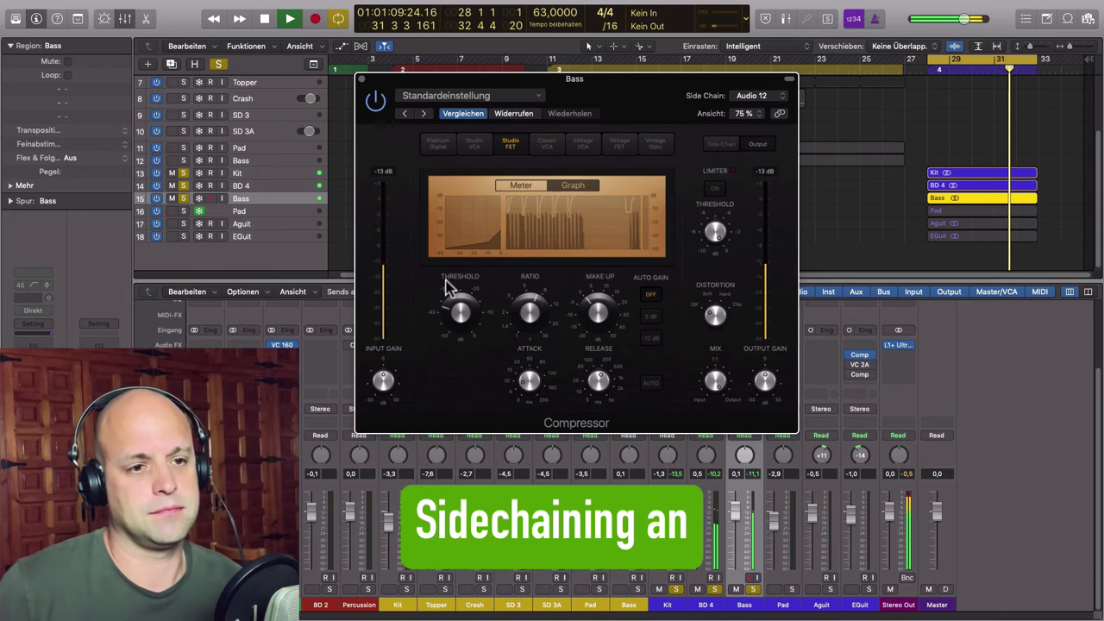
- Unsolo Kit, BD 4 and Bass and compare the full section 4 mix with the Bass compressor bypassed and active
left_click(669, 605)
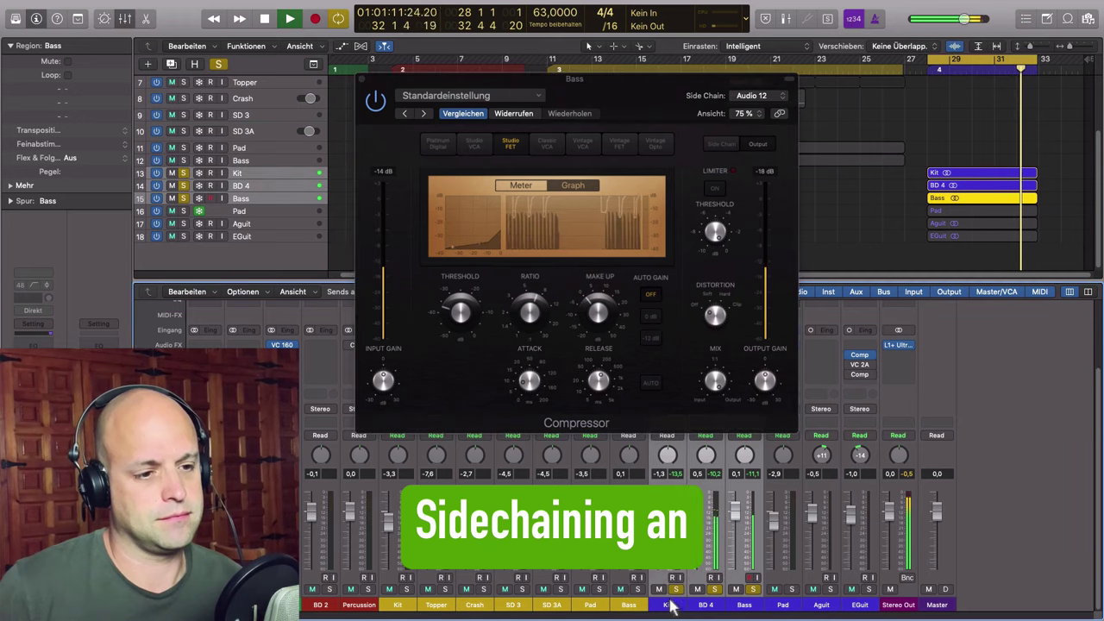
left_click(677, 590)
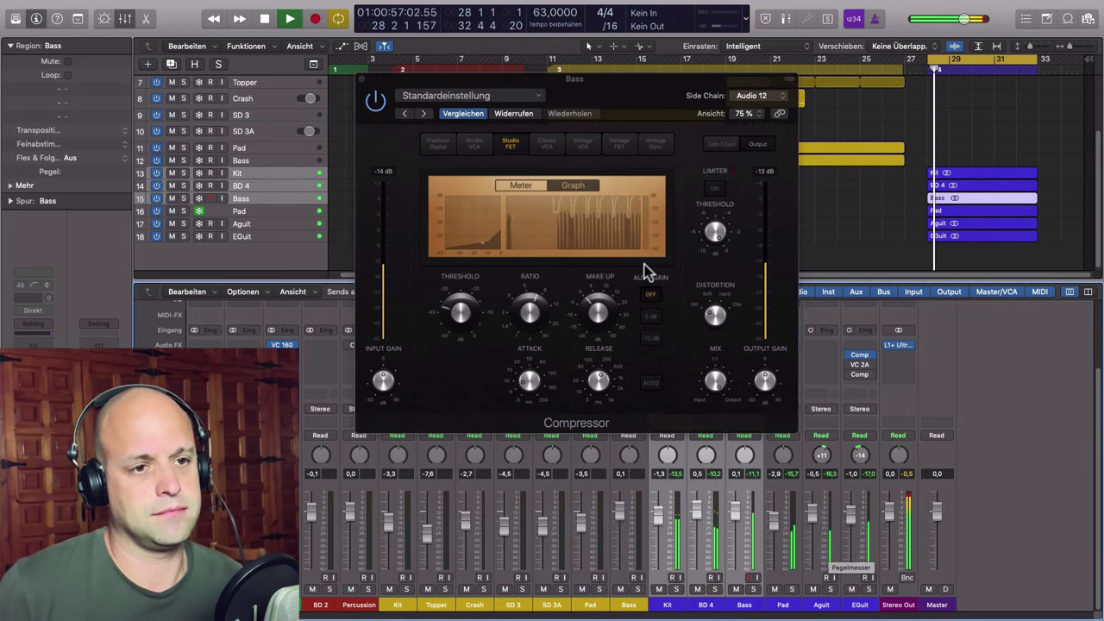
left_click(529, 309)
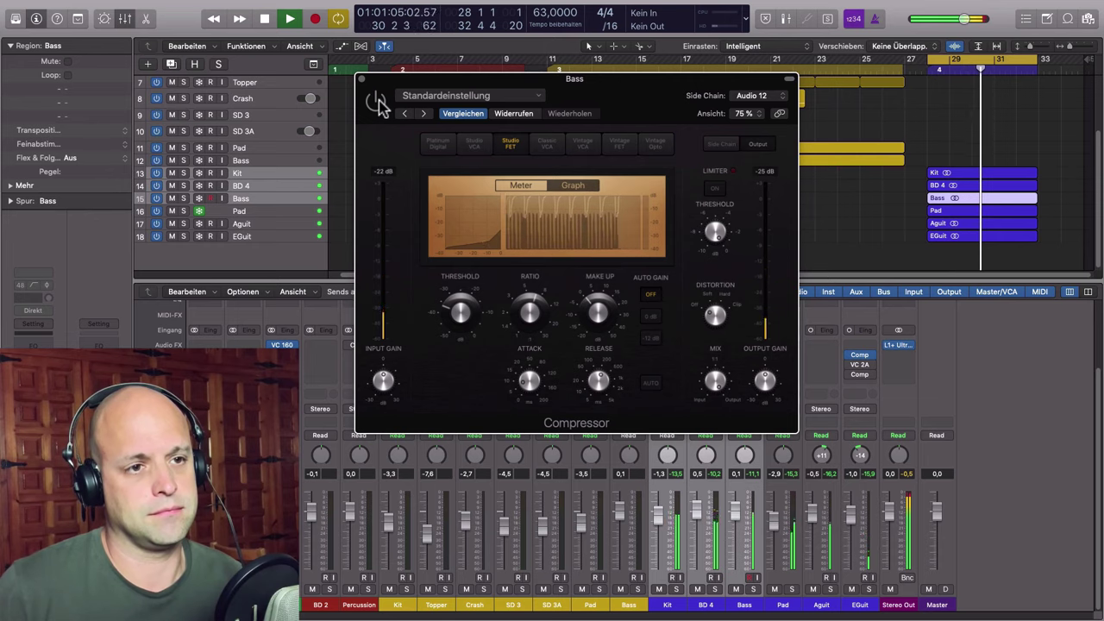
left_click(376, 101)
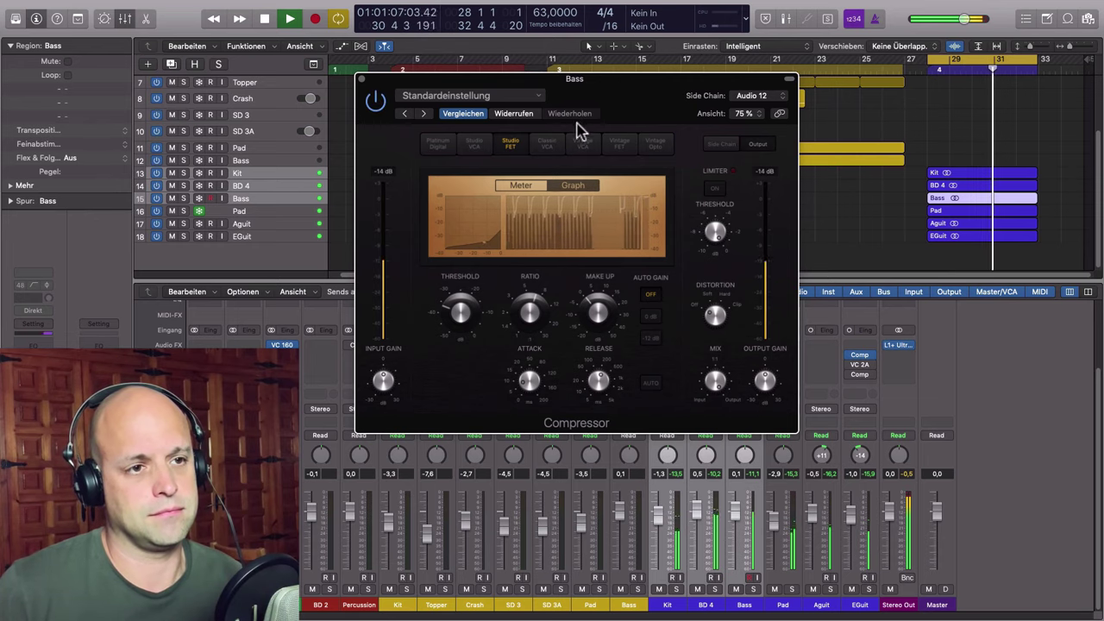
mouse_move(604, 301)
key("space")
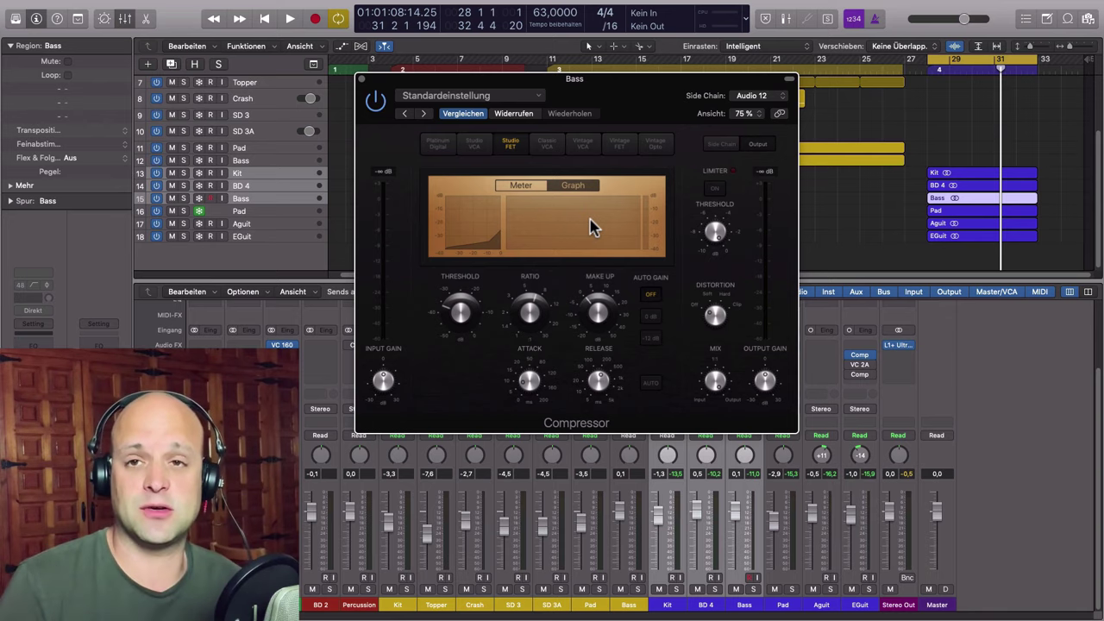
- Set the Bass compressor's attack time to 10.0 ms
mouse_move(528, 381)
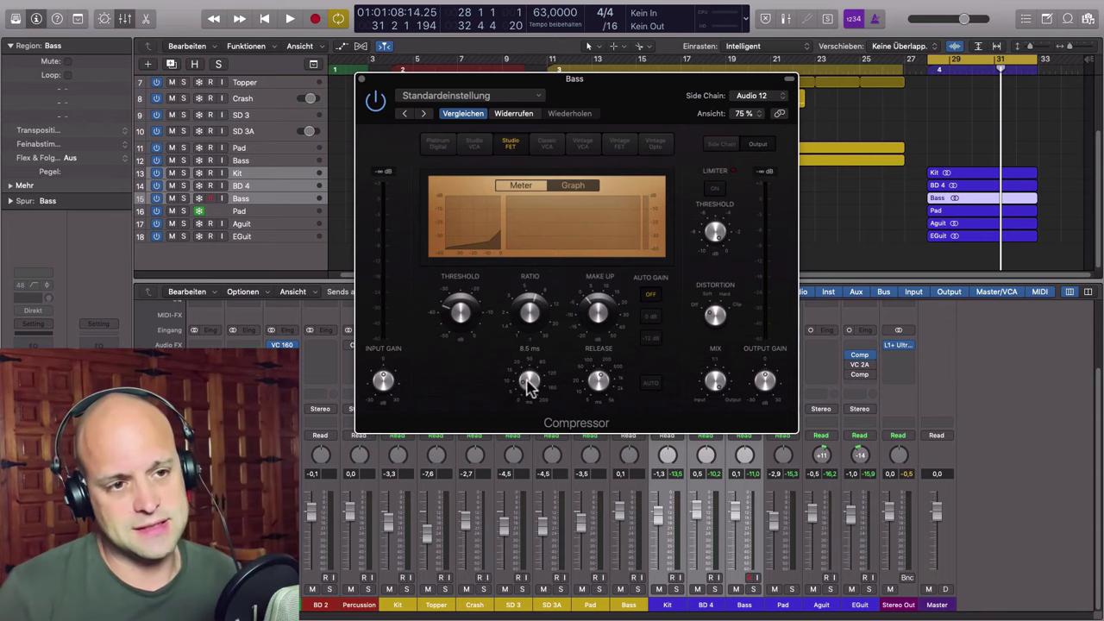
left_click_drag(528, 381, 528, 377)
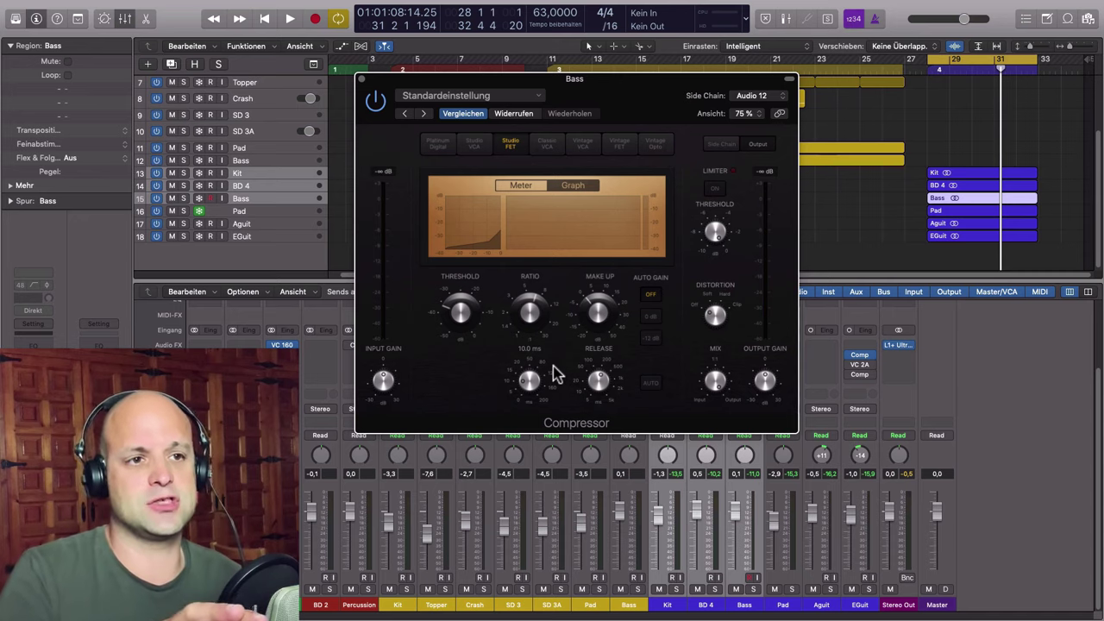